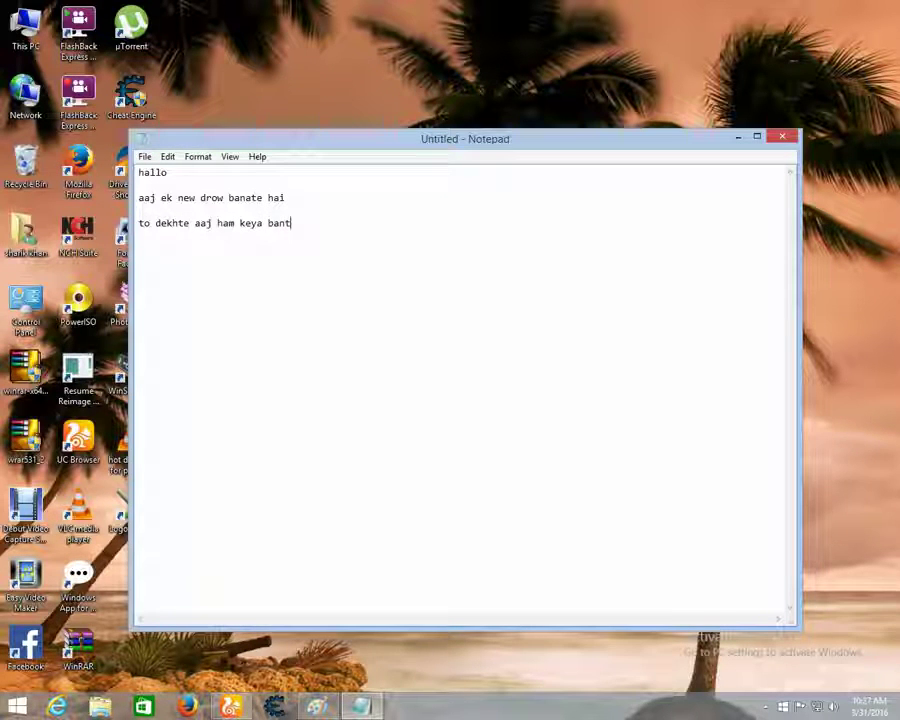
# Step: Complete the third Notepad line as "to dekhte aaj ham keya banate hai" and minimize the Notepad window
pyautogui.write('a')
pyautogui.press('BackSpace')
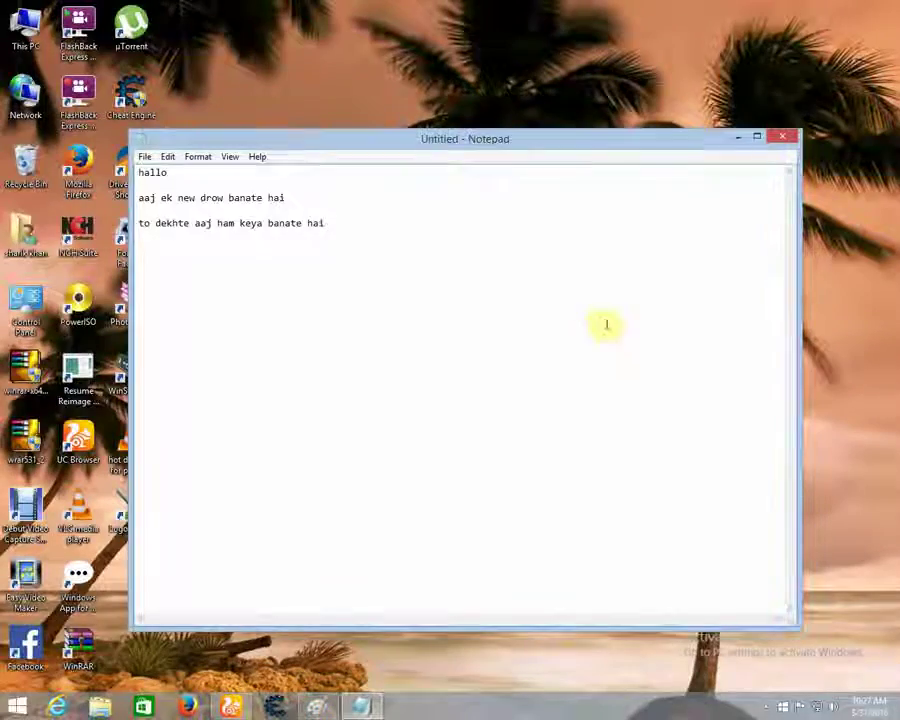
pyautogui.click(738, 136)
pyautogui.rightClick(459, 349)
pyautogui.click(500, 390)
pyautogui.rightClick(524, 420)
pyautogui.click(562, 457)
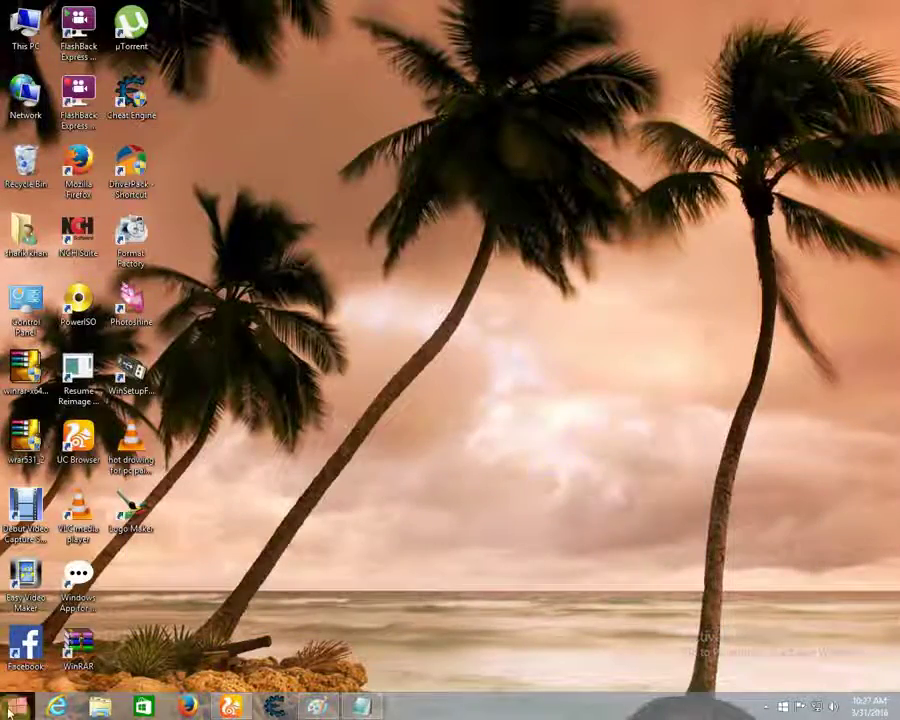
pyautogui.click(12, 712)
pyautogui.click(4, 4)
# Step: Switch to the open untitled drawing in Paint
pyautogui.moveTo(317, 704)
pyautogui.click(314, 636)
pyautogui.click(310, 46)
pyautogui.moveTo(203, 374); pyautogui.dragTo(285, 233)
pyautogui.click(45, 8)
# Step: Draw the building's lower body with thin straight lines: a front corner about 250 px tall, a right wall edge and two top edges
pyautogui.click(365, 59)
pyautogui.click(365, 45)
pyautogui.click(268, 45)
pyautogui.click(447, 55)
pyautogui.click(460, 138)
pyautogui.moveTo(220, 362); pyautogui.dragTo(399, 292)
pyautogui.moveTo(231, 535)
pyautogui.mouseDown()
pyautogui.moveTo(229, 344)
pyautogui.moveTo(232, 361)
pyautogui.mouseUp()
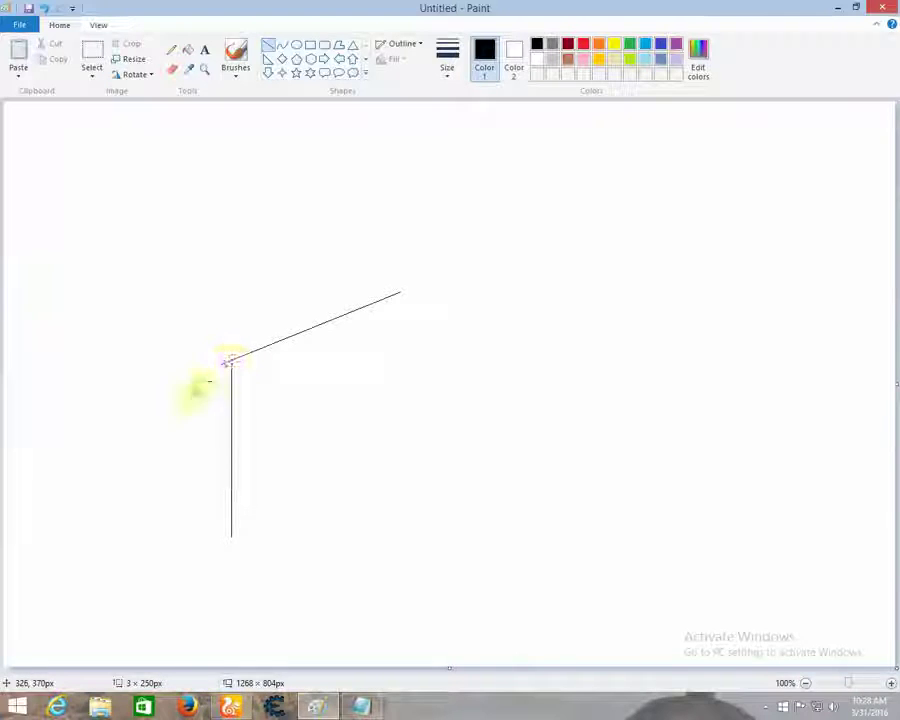
pyautogui.moveTo(399, 292); pyautogui.dragTo(396, 425)
pyautogui.moveTo(231, 361); pyautogui.dragTo(79, 342)
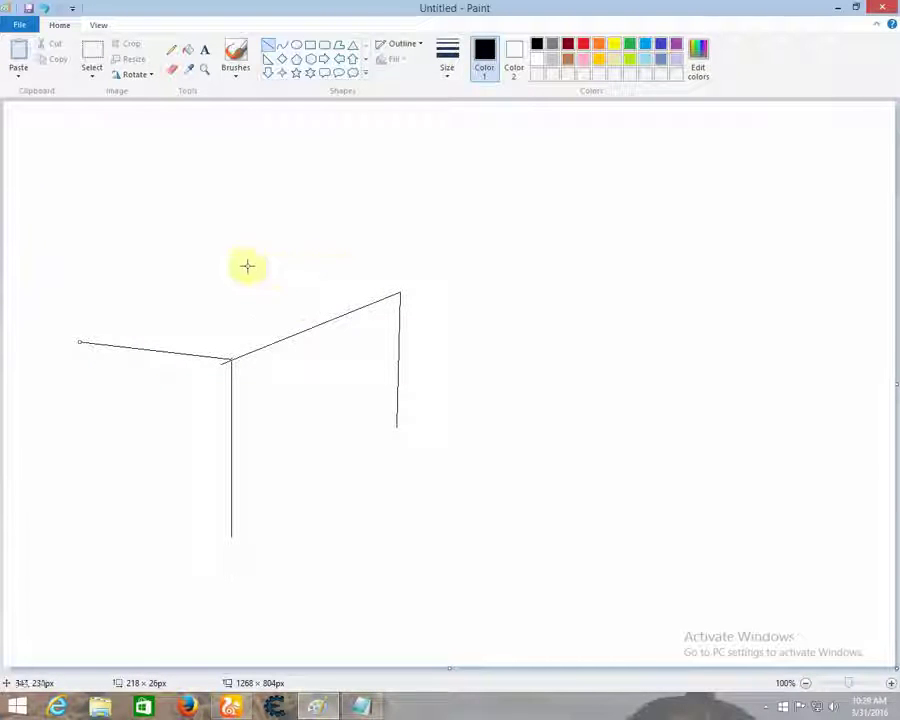
# Step: Draw the upper storey's base edges and short vertical lines above the lower body with the Line tool
pyautogui.moveTo(215, 282)
pyautogui.mouseDown()
pyautogui.moveTo(261, 296)
pyautogui.moveTo(325, 265)
pyautogui.moveTo(360, 260)
pyautogui.moveTo(358, 268)
pyautogui.mouseUp()
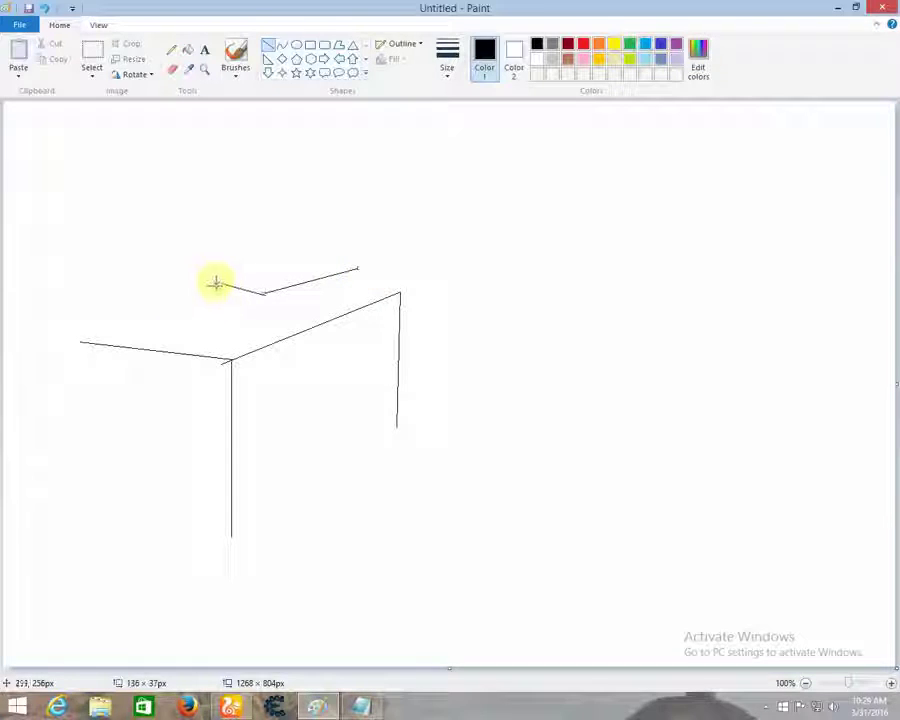
pyautogui.moveTo(217, 268); pyautogui.dragTo(217, 243)
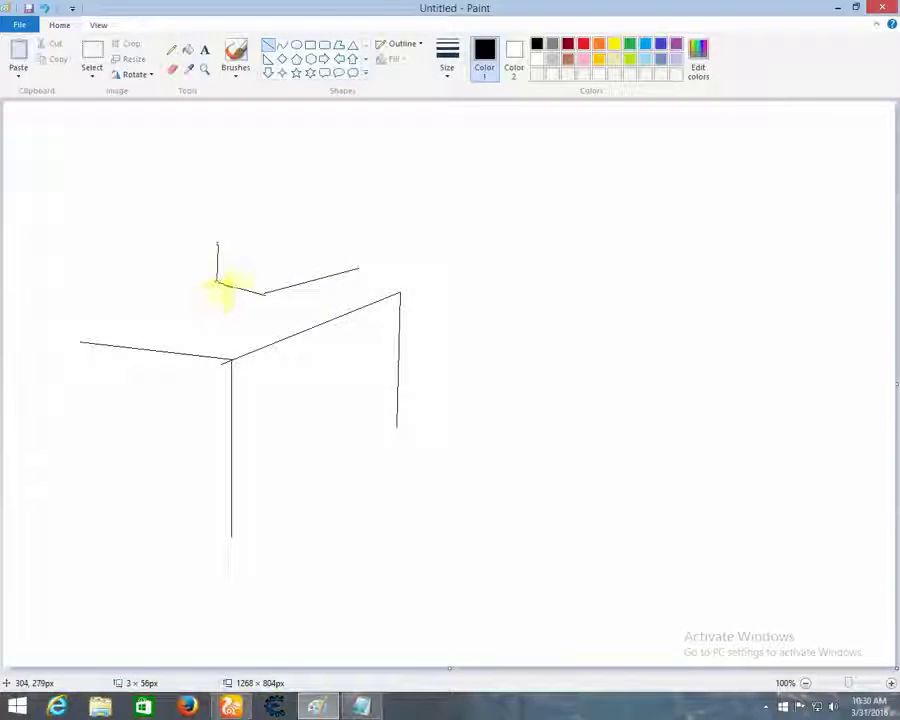
pyautogui.moveTo(228, 330); pyautogui.dragTo(229, 333)
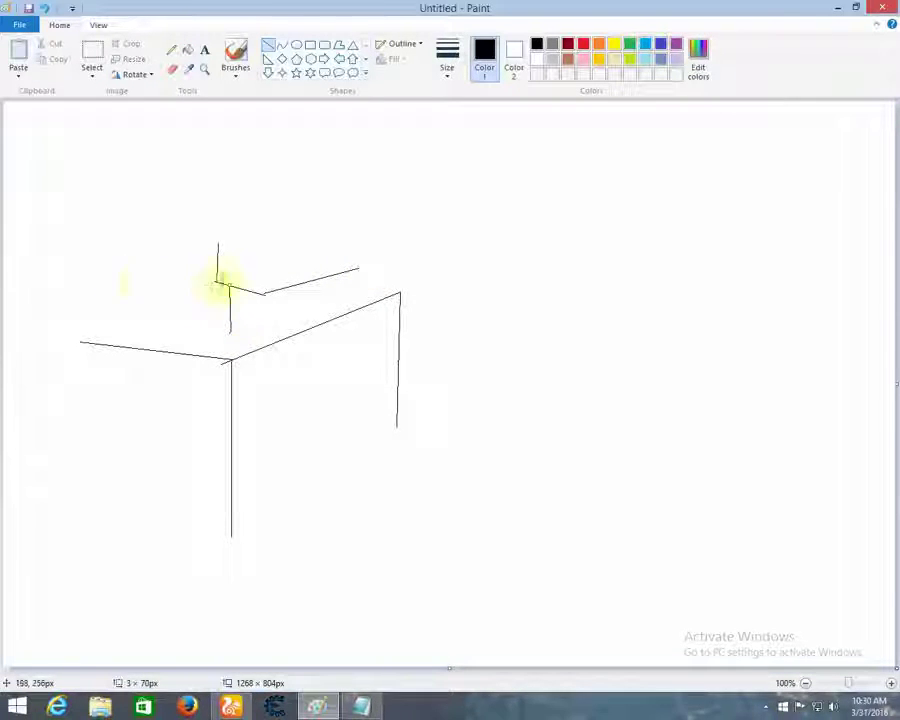
pyautogui.moveTo(124, 320); pyautogui.dragTo(124, 277)
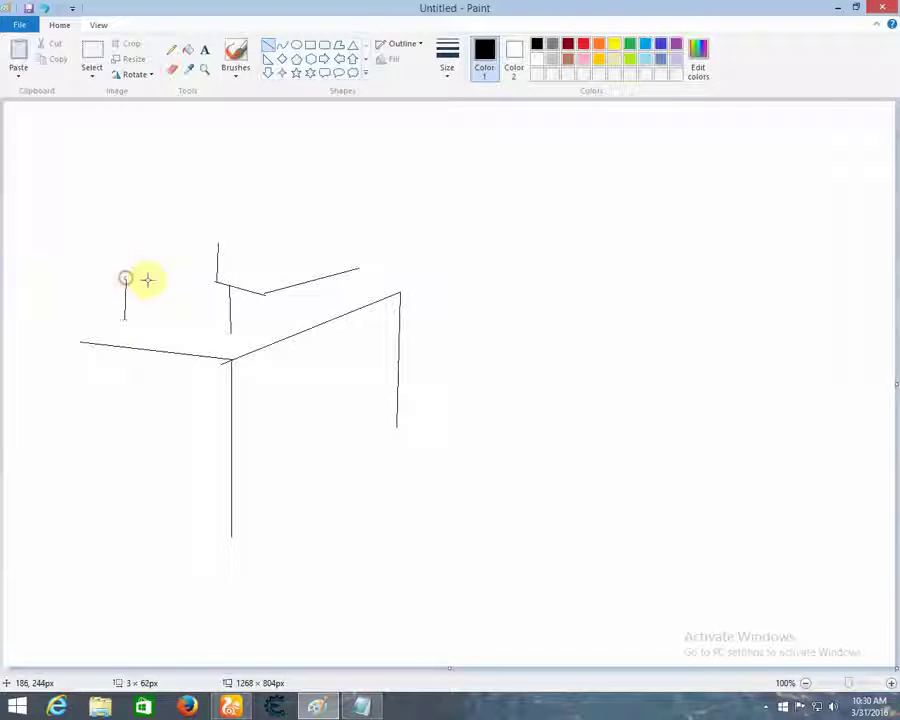
pyautogui.moveTo(228, 284); pyautogui.dragTo(124, 277)
pyautogui.moveTo(134, 226); pyautogui.dragTo(125, 279)
pyautogui.moveTo(134, 228); pyautogui.dragTo(129, 229)
pyautogui.click(249, 218)
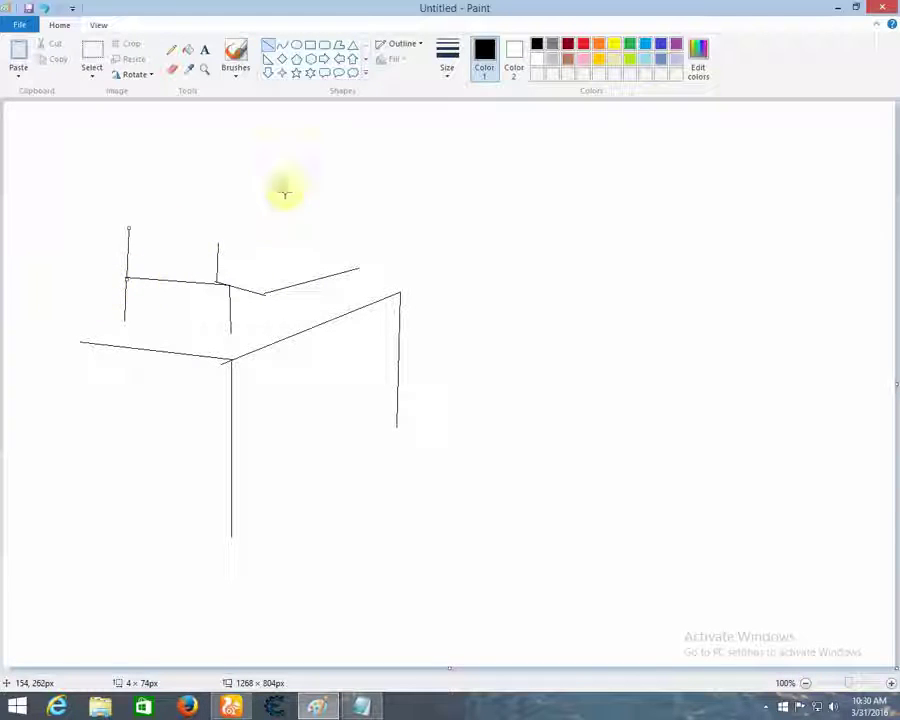
# Step: Draw the sloping roof's left slope and front eave below the upper storey
pyautogui.moveTo(73, 302); pyautogui.dragTo(127, 276)
pyautogui.moveTo(238, 305); pyautogui.dragTo(263, 293)
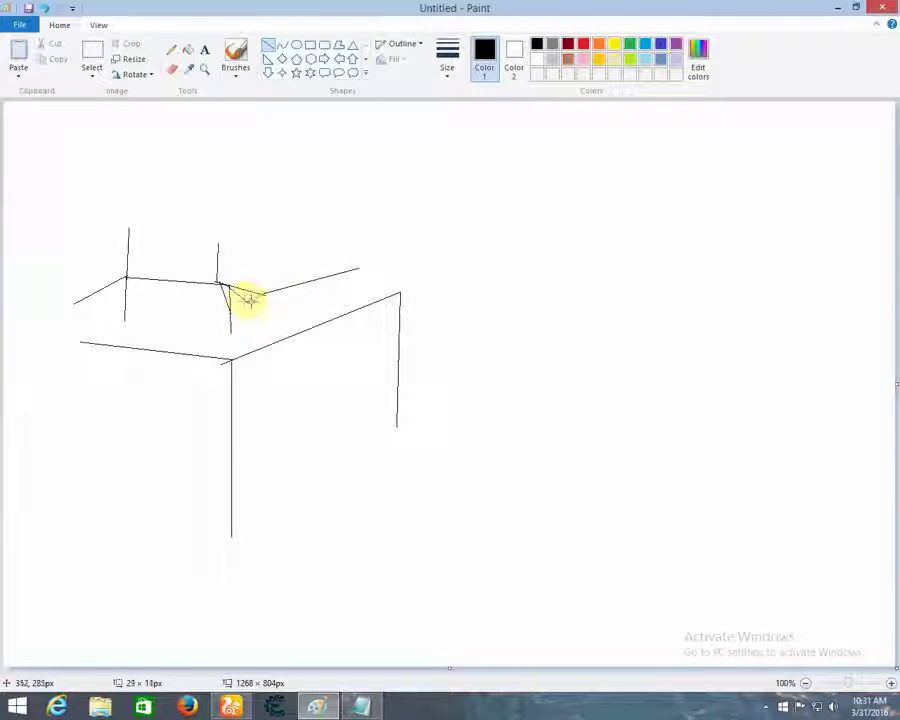
pyautogui.moveTo(74, 301); pyautogui.dragTo(232, 308)
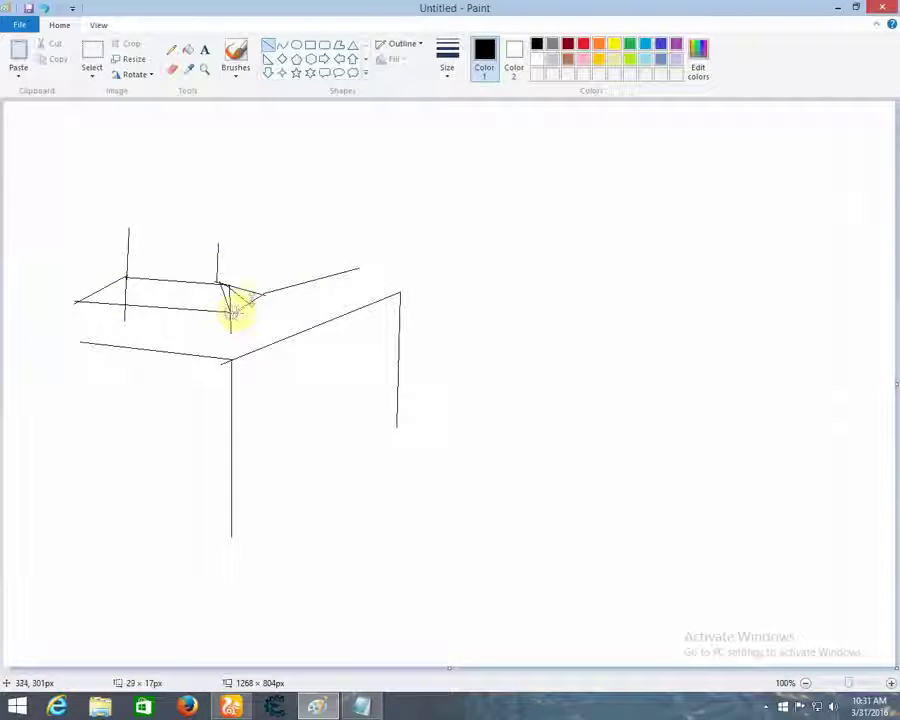
# Step: Erase the stray lines at the roof's front corner and redraw the right eave about 191 px wide and 61 px high
pyautogui.click(172, 69)
pyautogui.moveTo(247, 307); pyautogui.dragTo(269, 295)
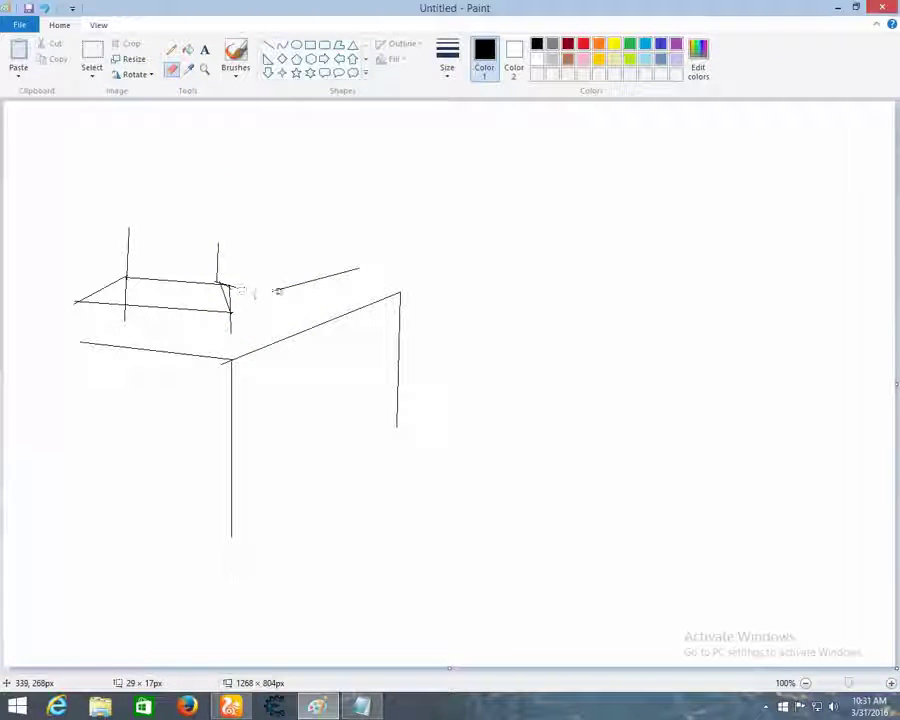
pyautogui.click(268, 45)
pyautogui.moveTo(231, 307); pyautogui.dragTo(362, 268)
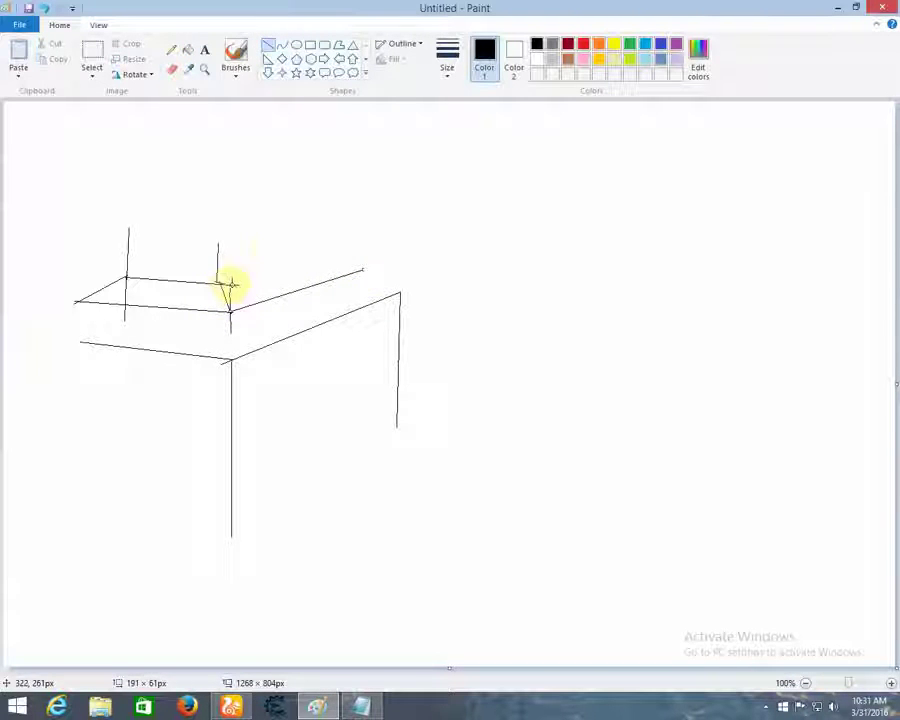
pyautogui.click(172, 69)
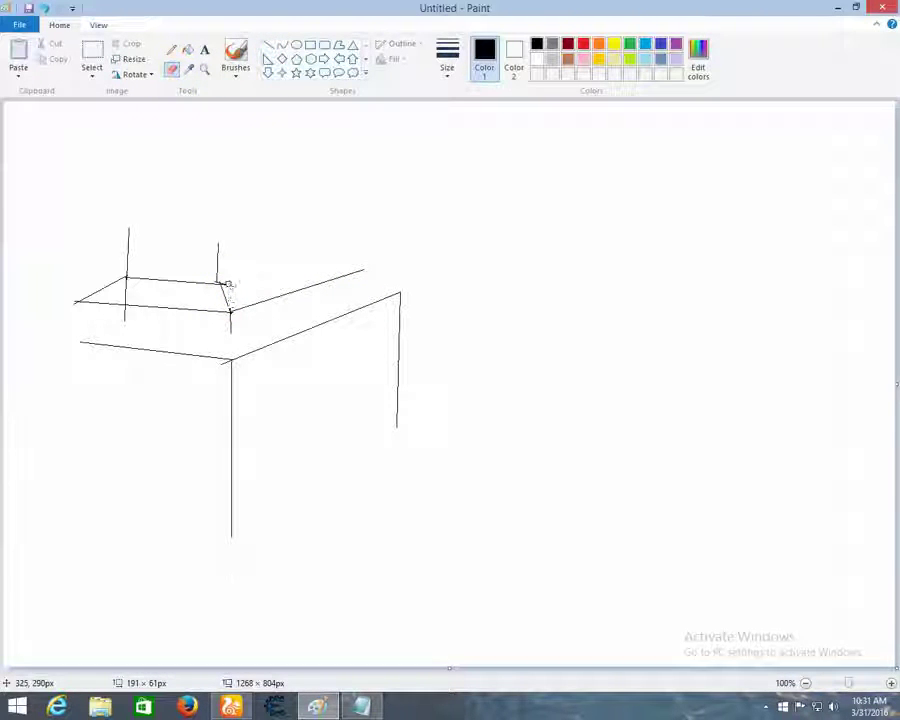
# Step: Draw the upper storey's right base edge and its top edges, and close its right end down to the eave
pyautogui.click(268, 45)
pyautogui.moveTo(217, 280); pyautogui.dragTo(329, 250)
pyautogui.moveTo(76, 300); pyautogui.dragTo(126, 272)
pyautogui.moveTo(217, 245); pyautogui.dragTo(127, 239)
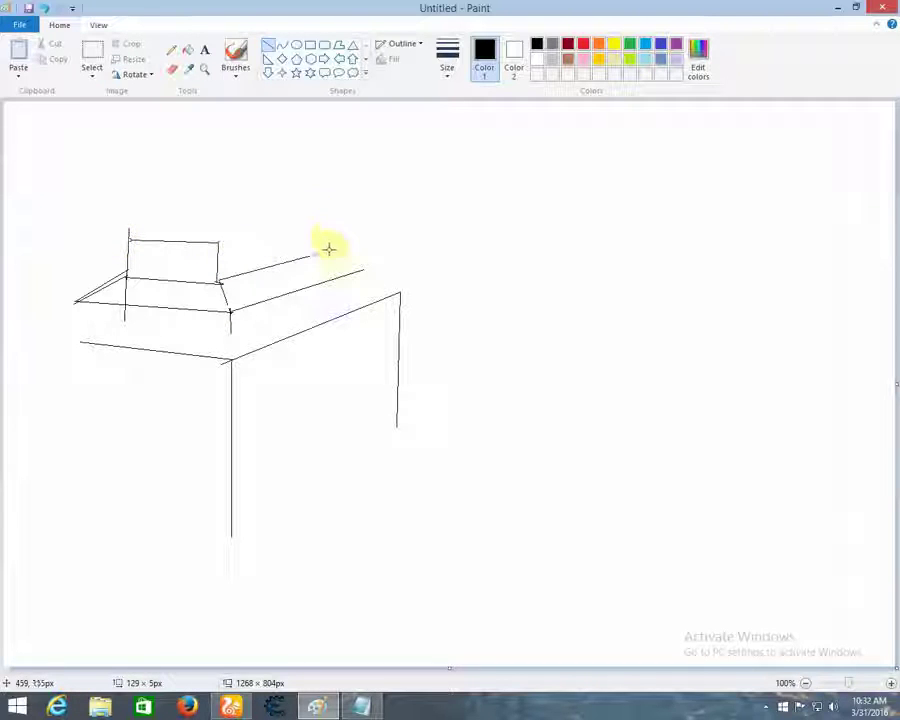
pyautogui.moveTo(325, 243); pyautogui.dragTo(328, 230)
pyautogui.moveTo(217, 242)
pyautogui.mouseDown()
pyautogui.moveTo(320, 224)
pyautogui.moveTo(340, 254)
pyautogui.moveTo(365, 268)
pyautogui.mouseUp()
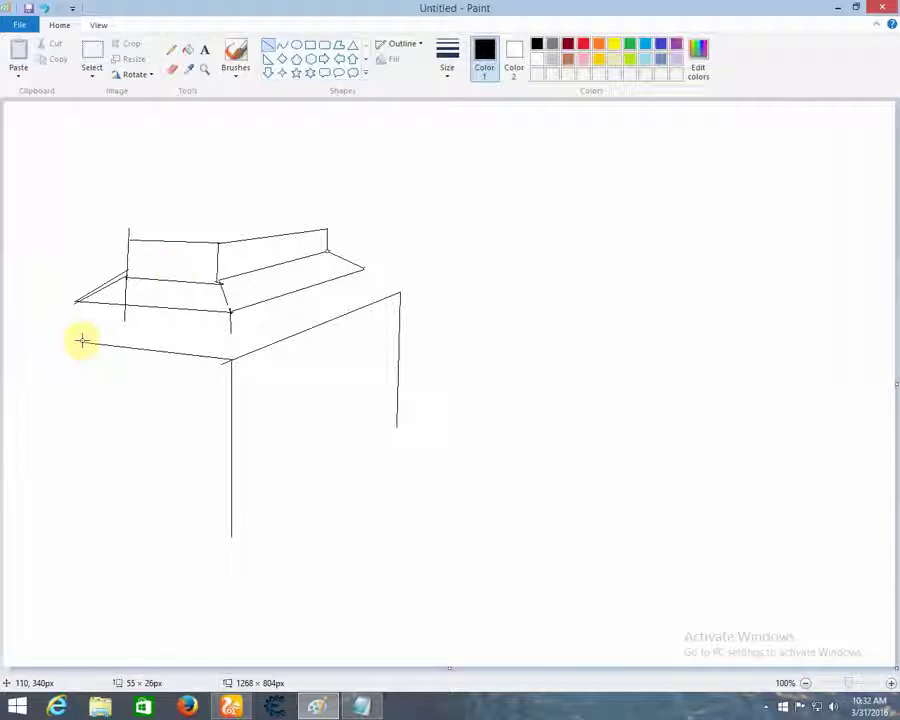
# Step: Extend the lower body's top edge to the left and draw its left wall edge about 212 px tall
pyautogui.moveTo(59, 340); pyautogui.dragTo(55, 339)
pyautogui.moveTo(84, 503)
pyautogui.mouseDown()
pyautogui.moveTo(74, 358)
pyautogui.moveTo(48, 484)
pyautogui.moveTo(61, 486)
pyautogui.mouseUp()
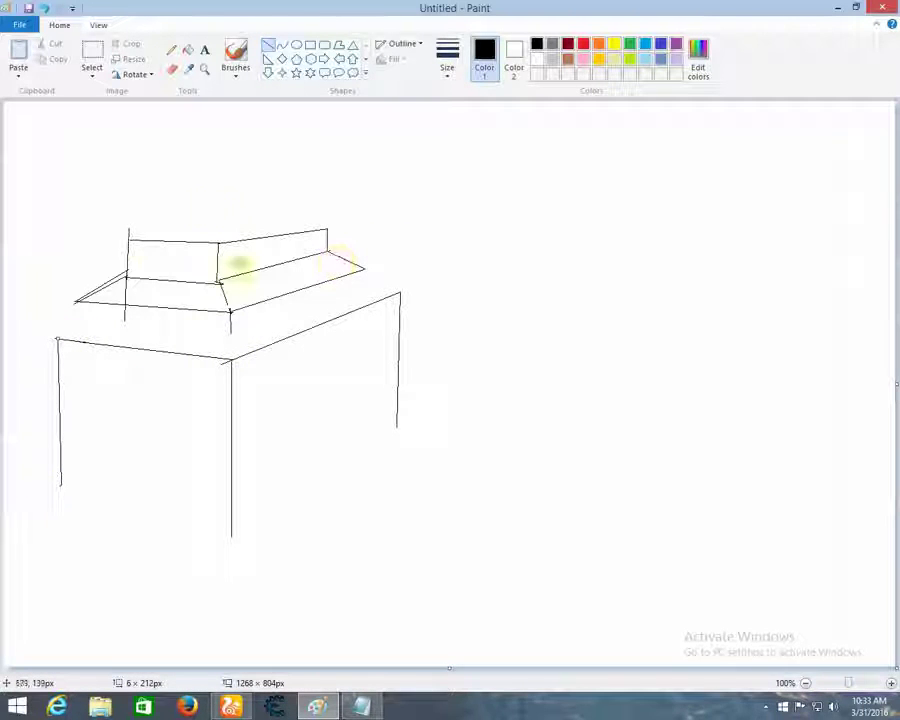
# Step: Add a second line above the upper storey's top edges on both sides and connect it at the corners to form a narrow band
pyautogui.moveTo(130, 229); pyautogui.dragTo(219, 231)
pyautogui.moveTo(319, 216); pyautogui.dragTo(217, 232)
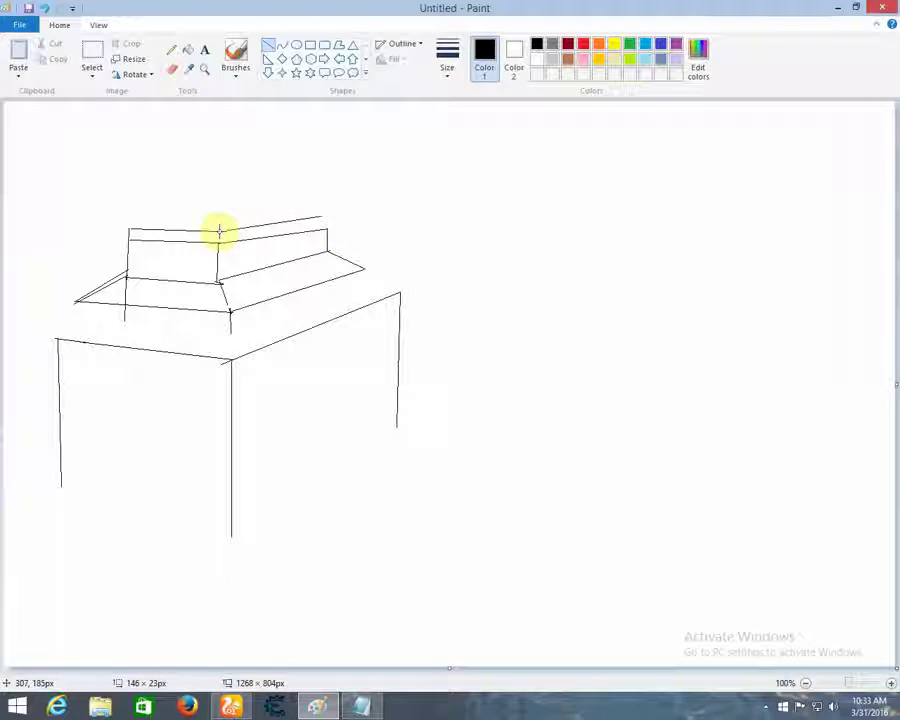
pyautogui.moveTo(321, 218); pyautogui.dragTo(327, 231)
pyautogui.click(258, 255)
pyautogui.moveTo(220, 232); pyautogui.dragTo(220, 229)
pyautogui.click(227, 299)
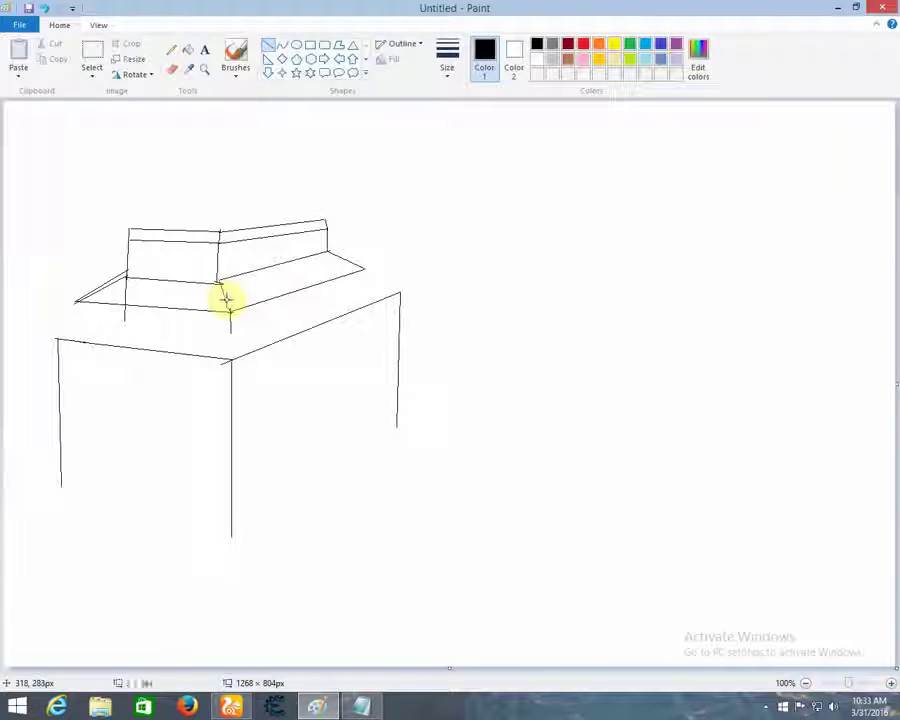
# Step: Draw the ledge between the roof eaves and the lower walls on both sides and touch up its front corner with the Pencil
pyautogui.moveTo(58, 339)
pyautogui.mouseDown()
pyautogui.moveTo(99, 320)
pyautogui.moveTo(78, 326)
pyautogui.mouseUp()
pyautogui.click(45, 8)
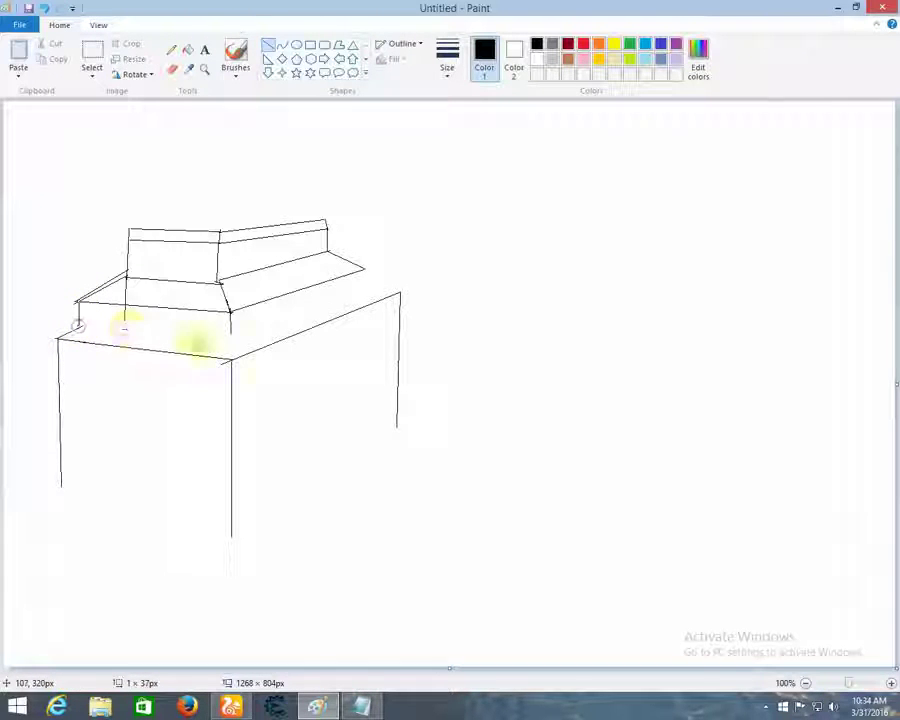
pyautogui.moveTo(231, 358); pyautogui.dragTo(231, 338)
pyautogui.moveTo(364, 268); pyautogui.dragTo(364, 287)
pyautogui.moveTo(230, 340); pyautogui.dragTo(368, 287)
pyautogui.moveTo(79, 327); pyautogui.dragTo(230, 338)
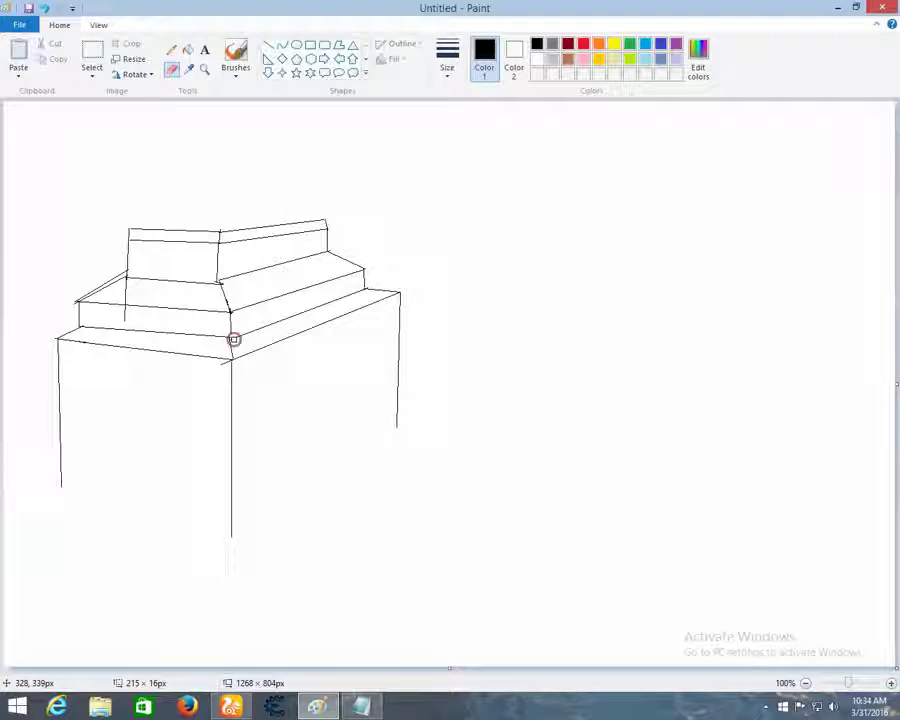
pyautogui.click(171, 48)
pyautogui.click(226, 336)
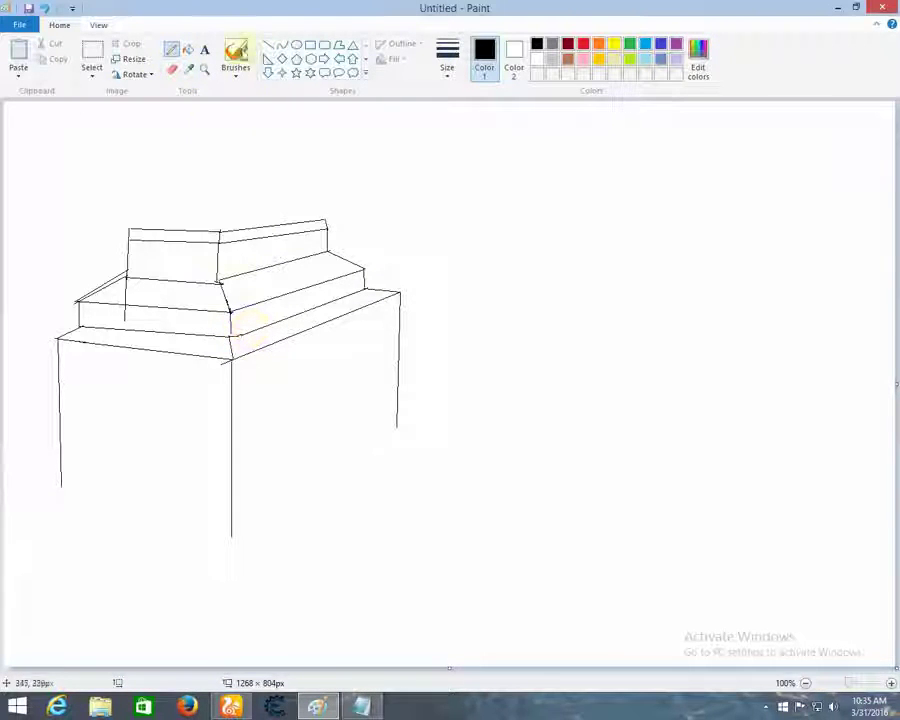
pyautogui.click(310, 44)
pyautogui.moveTo(287, 404)
pyautogui.mouseDown()
pyautogui.moveTo(362, 376)
pyautogui.moveTo(313, 360)
pyautogui.moveTo(352, 410)
pyautogui.moveTo(314, 450)
pyautogui.moveTo(297, 446)
pyautogui.mouseUp()
pyautogui.click(44, 7)
# Step: Draw a slanted window about 65 px tall on the right wall with straight lines and add vertical bars inside it
pyautogui.click(268, 45)
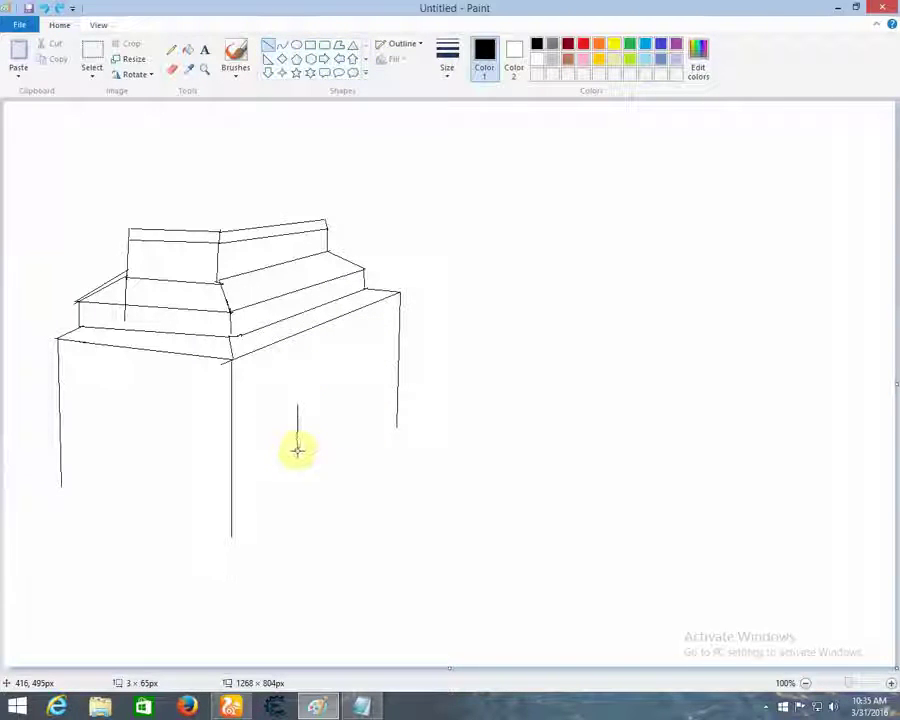
pyautogui.moveTo(343, 385)
pyautogui.mouseDown()
pyautogui.moveTo(298, 407)
pyautogui.moveTo(345, 424)
pyautogui.moveTo(306, 446)
pyautogui.mouseUp()
pyautogui.click(267, 46)
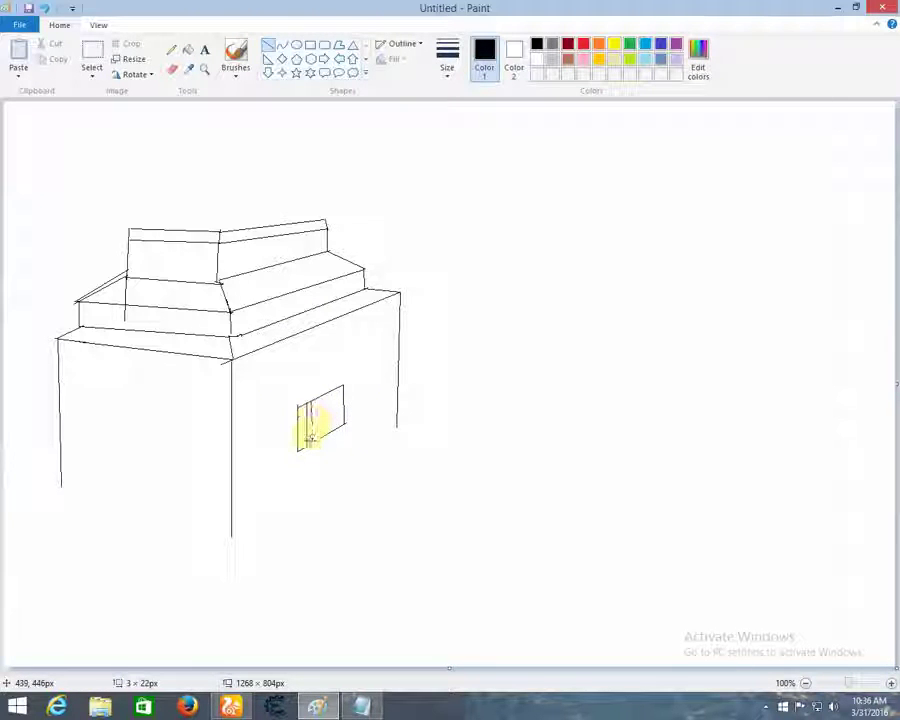
pyautogui.moveTo(311, 442); pyautogui.dragTo(310, 445)
pyautogui.moveTo(313, 400); pyautogui.dragTo(311, 400)
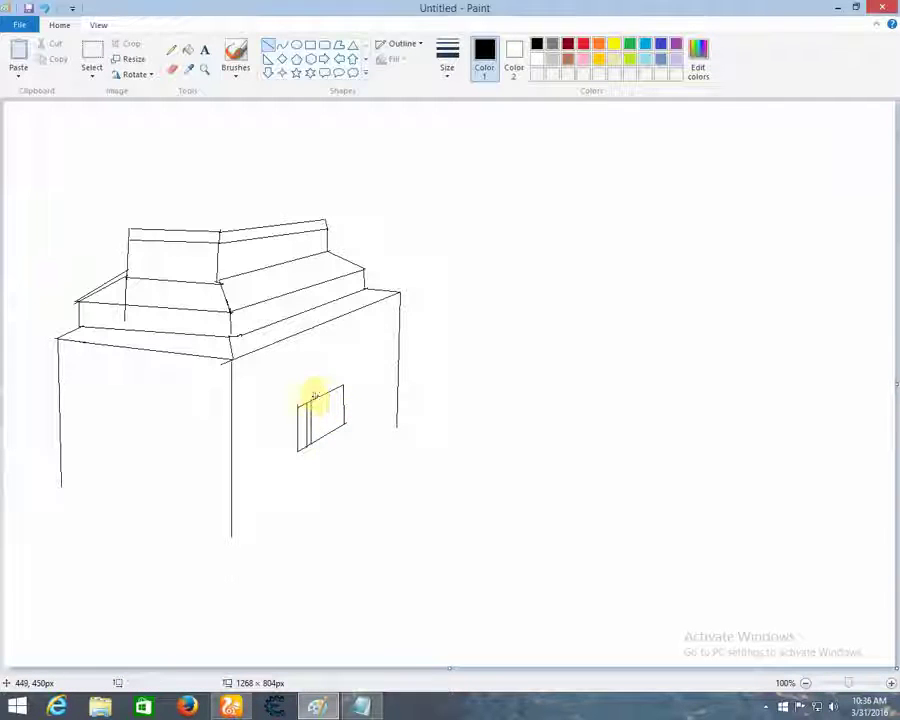
pyautogui.moveTo(326, 393); pyautogui.dragTo(326, 434)
pyautogui.moveTo(335, 389)
pyautogui.mouseDown()
pyautogui.moveTo(335, 431)
pyautogui.moveTo(341, 421)
pyautogui.mouseUp()
pyautogui.click(783, 706)
pyautogui.rightClick(760, 632)
pyautogui.click(767, 330)
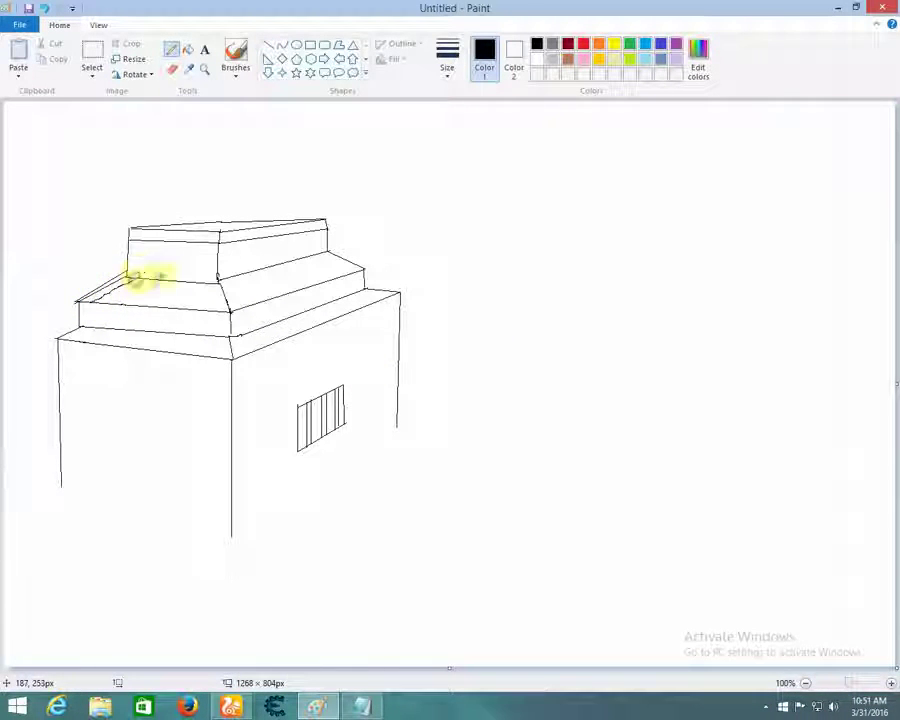
# Step: Fill both visible roof slopes with slanted straight lines running from the upper storey's base to the eaves
pyautogui.click(268, 45)
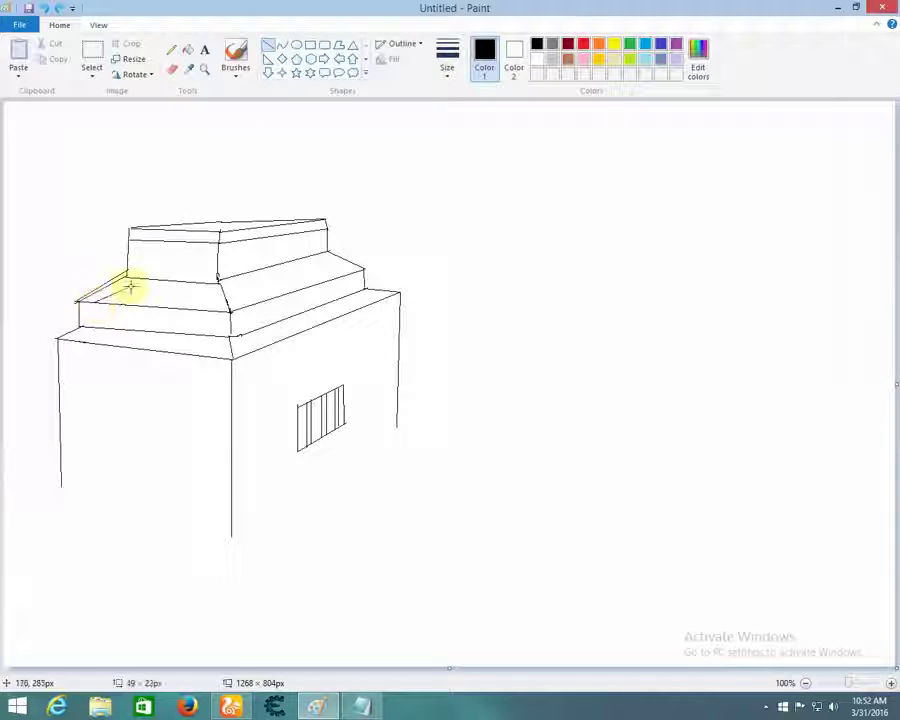
pyautogui.moveTo(116, 304)
pyautogui.mouseDown()
pyautogui.moveTo(163, 280)
pyautogui.moveTo(152, 305)
pyautogui.mouseUp()
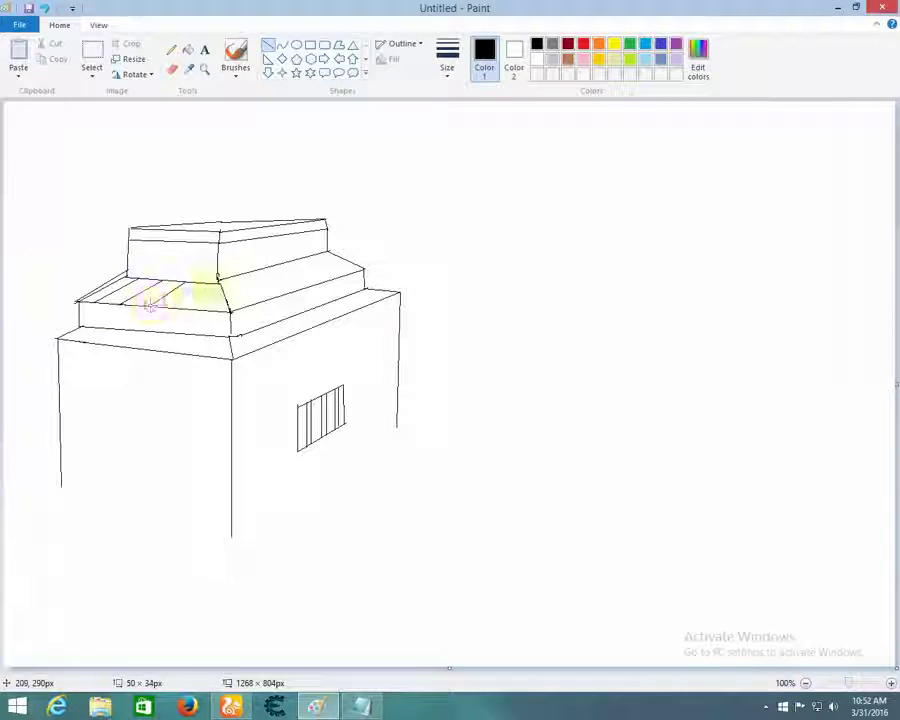
pyautogui.moveTo(207, 283)
pyautogui.mouseDown()
pyautogui.moveTo(179, 308)
pyautogui.moveTo(219, 279)
pyautogui.mouseUp()
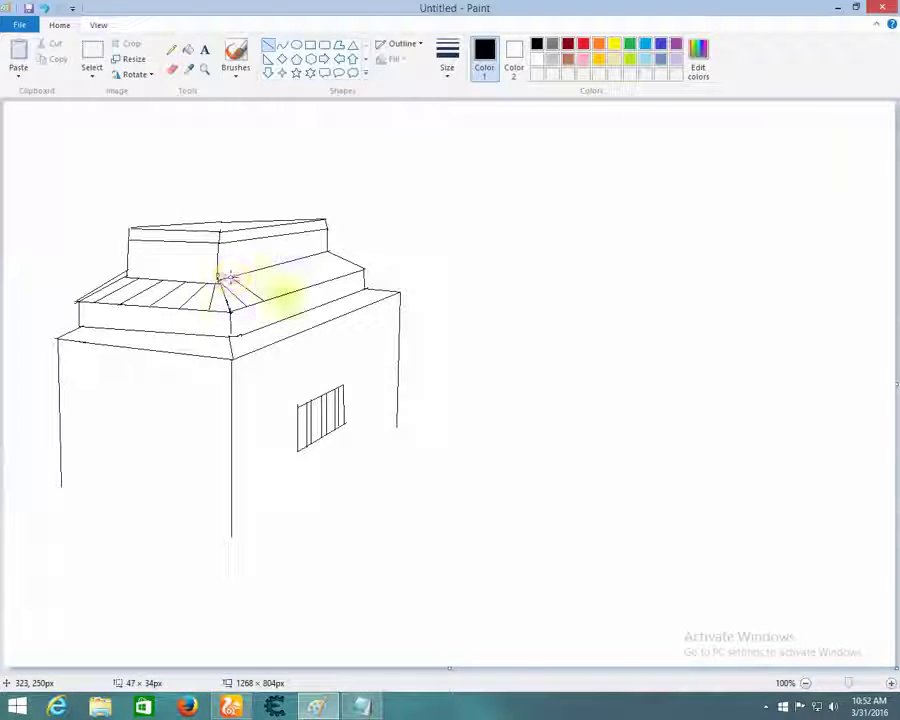
pyautogui.moveTo(281, 294)
pyautogui.mouseDown()
pyautogui.moveTo(247, 272)
pyautogui.moveTo(263, 269)
pyautogui.mouseUp()
pyautogui.moveTo(316, 283); pyautogui.dragTo(288, 261)
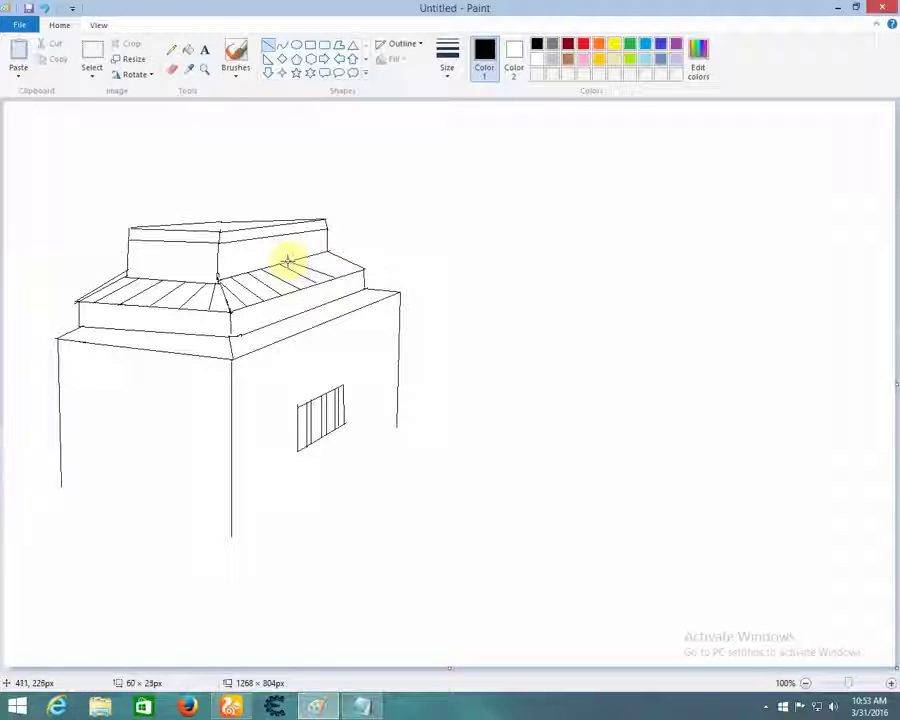
pyautogui.moveTo(363, 271); pyautogui.dragTo(326, 252)
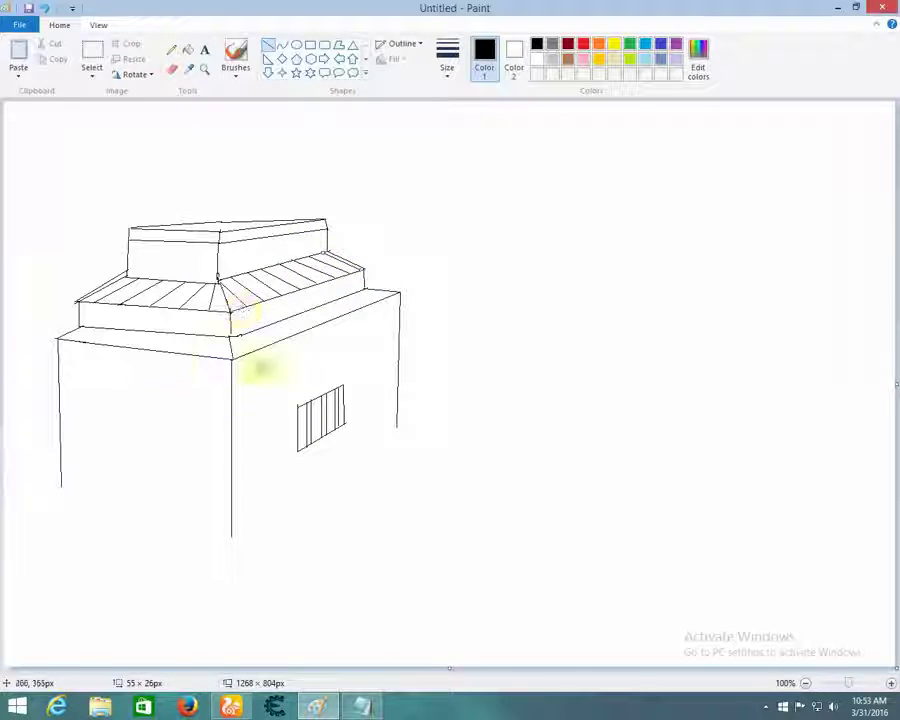
# Step: Add short dashes along the ledge above the left and right walls
pyautogui.moveTo(91, 337); pyautogui.dragTo(134, 341)
pyautogui.moveTo(151, 344); pyautogui.dragTo(180, 348)
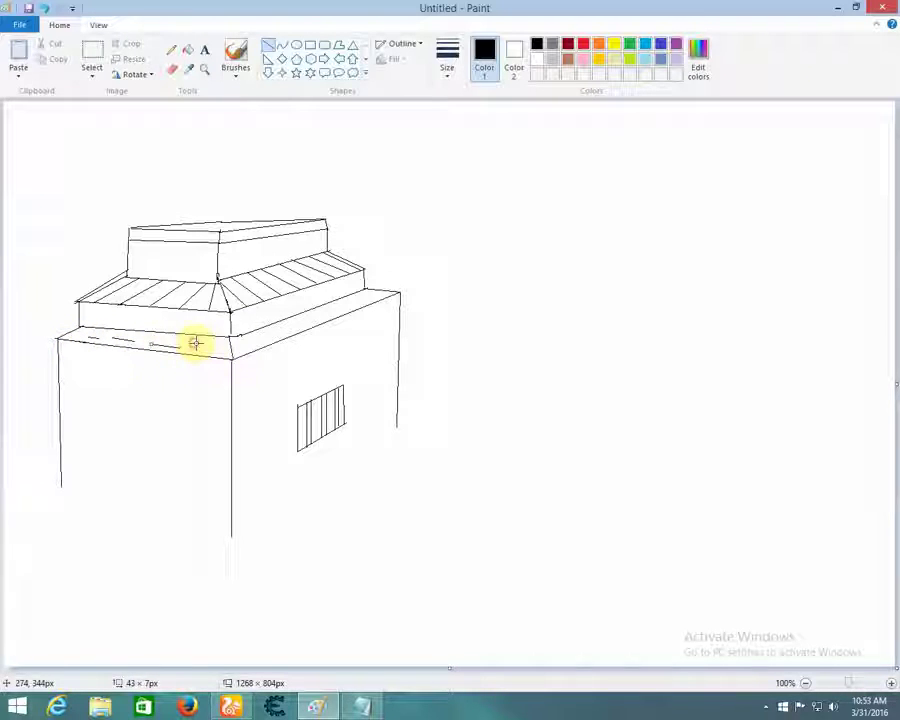
pyautogui.moveTo(266, 340); pyautogui.dragTo(287, 332)
pyautogui.moveTo(295, 325); pyautogui.dragTo(313, 316)
pyautogui.moveTo(318, 320); pyautogui.dragTo(371, 298)
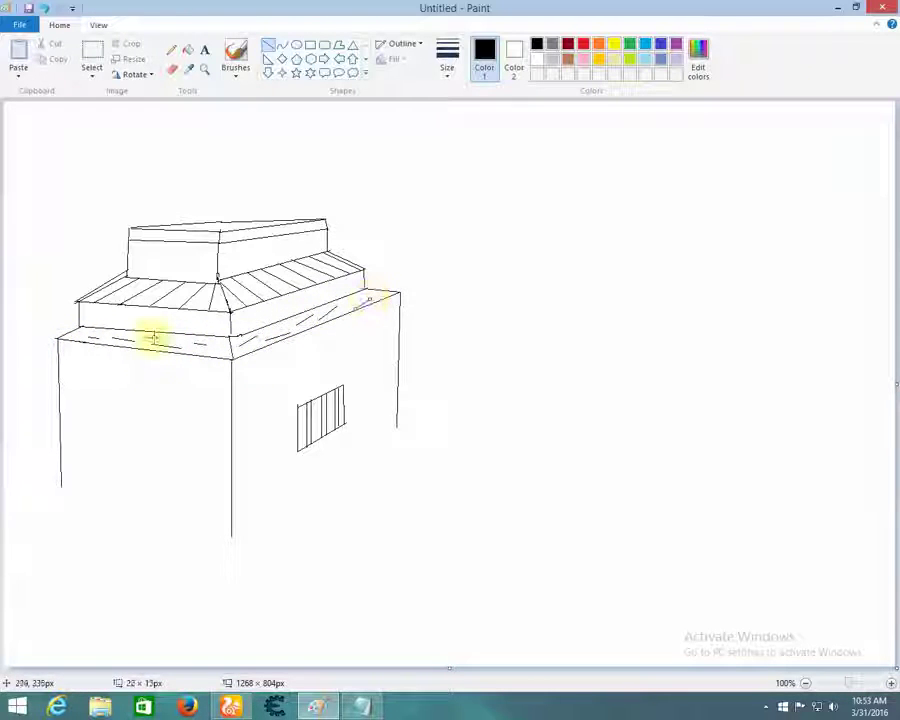
pyautogui.moveTo(154, 338); pyautogui.dragTo(168, 340)
# Step: Draw a four-sided window on the left wall with straight lines and fill it with vertical bars
pyautogui.moveTo(114, 465); pyautogui.dragTo(117, 420)
pyautogui.moveTo(174, 468); pyautogui.dragTo(177, 424)
pyautogui.moveTo(114, 461); pyautogui.dragTo(163, 459)
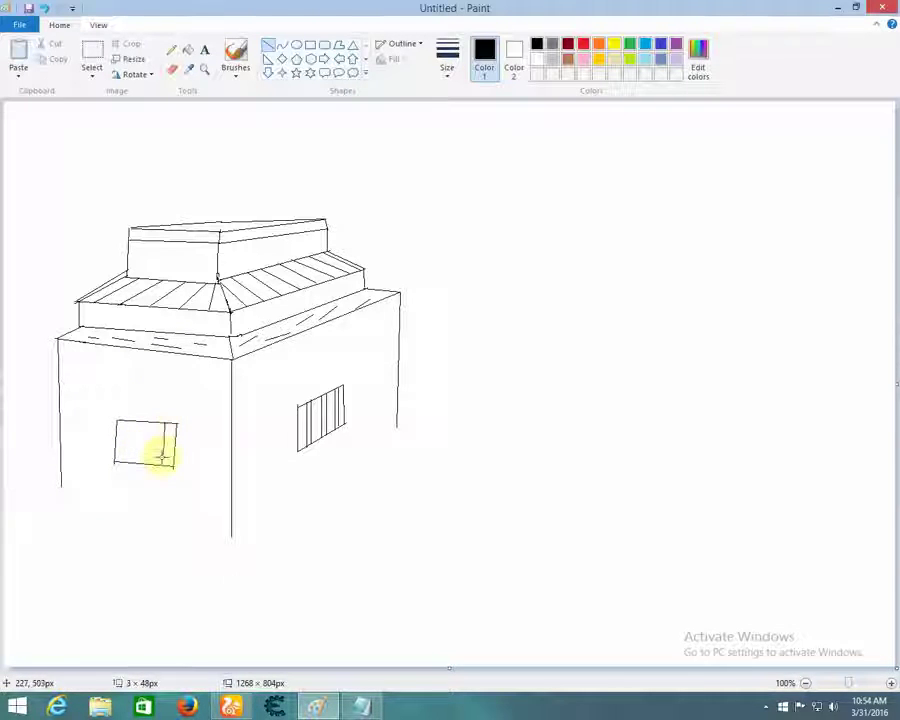
pyautogui.moveTo(123, 421)
pyautogui.mouseDown()
pyautogui.moveTo(121, 452)
pyautogui.moveTo(159, 465)
pyautogui.moveTo(134, 422)
pyautogui.moveTo(145, 422)
pyautogui.moveTo(150, 440)
pyautogui.mouseUp()
pyautogui.click(159, 502)
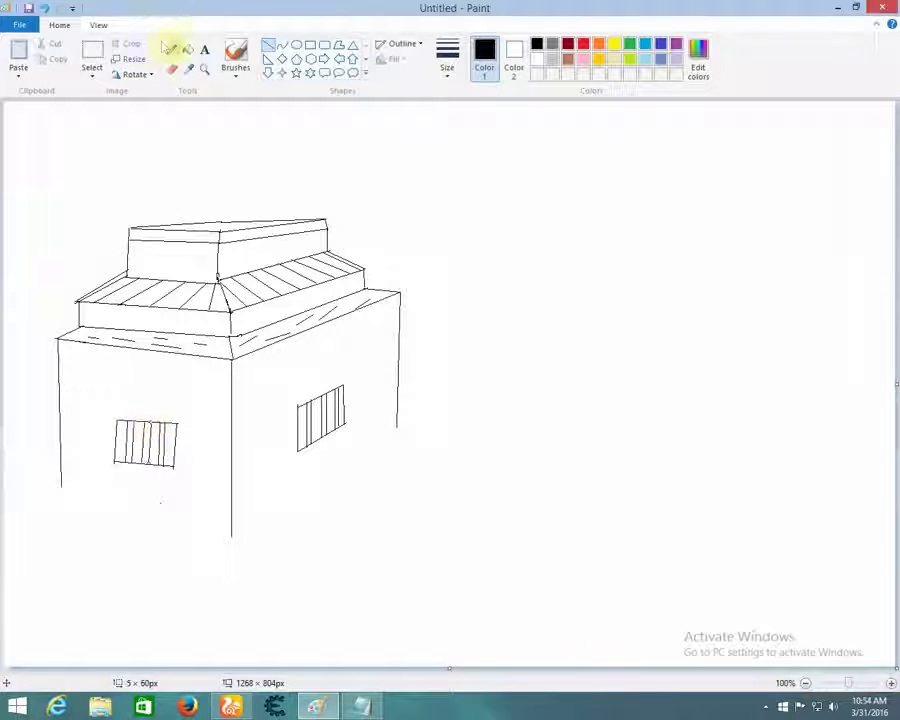
# Step: Erase the stray mark below the left wall's window and sketch a ragged grass line along the building's base with the Pencil
pyautogui.click(171, 73)
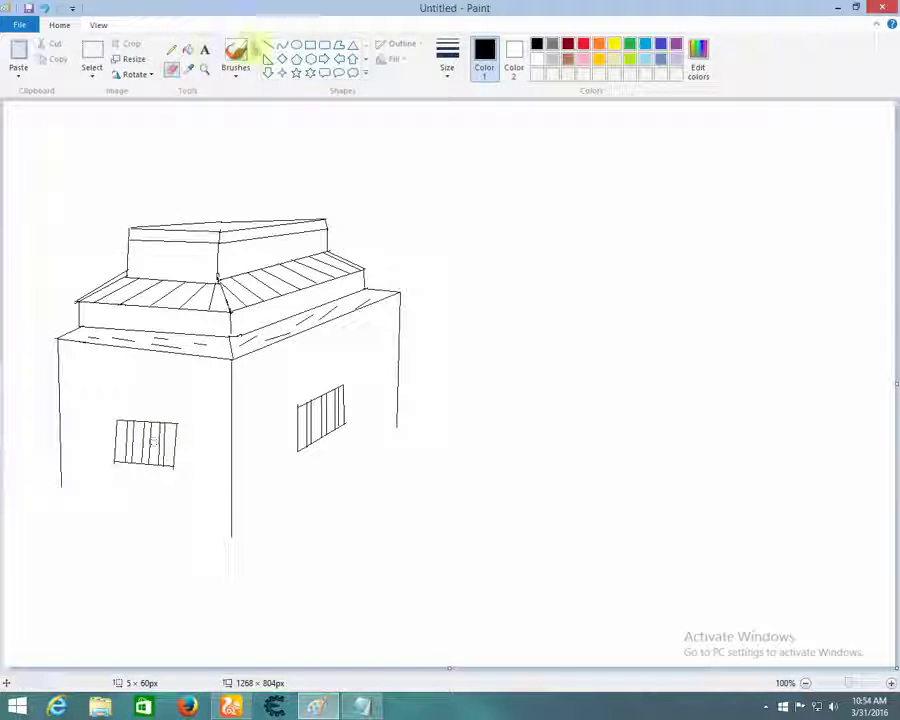
pyautogui.click(171, 49)
pyautogui.moveTo(397, 428)
pyautogui.mouseDown()
pyautogui.moveTo(257, 532)
pyautogui.moveTo(215, 541)
pyautogui.moveTo(149, 526)
pyautogui.moveTo(88, 487)
pyautogui.moveTo(58, 486)
pyautogui.moveTo(59, 478)
pyautogui.moveTo(405, 426)
pyautogui.mouseUp()
# Step: Sketch a tree to the right of the building, drawing the trunk's left edge, a forked side branch and the left foliage outline
pyautogui.moveTo(676, 433)
pyautogui.mouseDown()
pyautogui.moveTo(672, 375)
pyautogui.moveTo(599, 302)
pyautogui.mouseUp()
pyautogui.moveTo(590, 284)
pyautogui.mouseDown()
pyautogui.moveTo(636, 280)
pyautogui.moveTo(586, 314)
pyautogui.mouseUp()
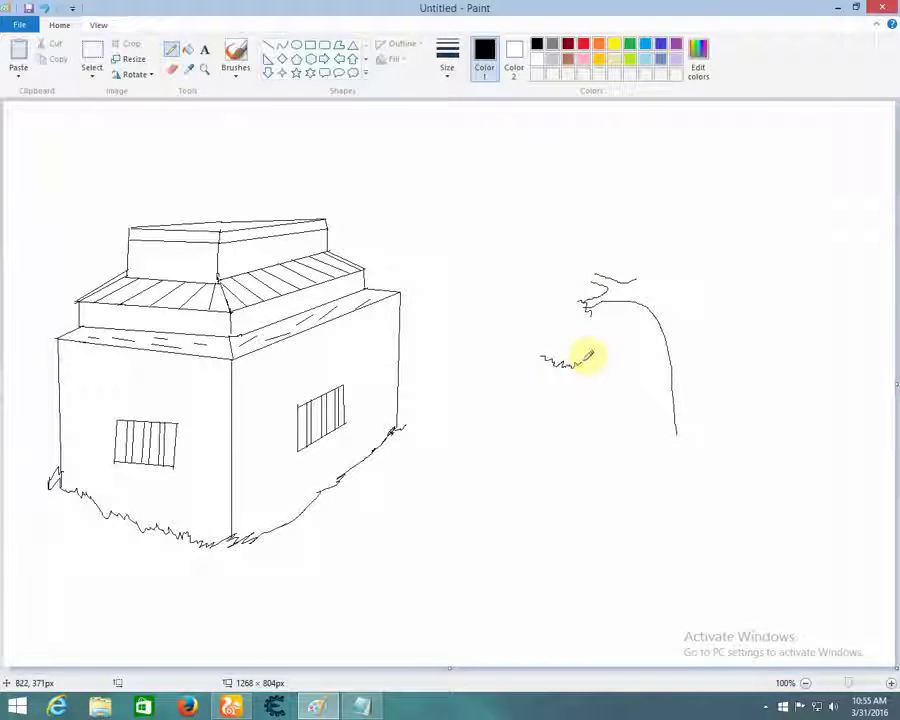
pyautogui.moveTo(593, 354)
pyautogui.mouseDown()
pyautogui.moveTo(620, 329)
pyautogui.moveTo(625, 303)
pyautogui.mouseUp()
pyautogui.moveTo(558, 321); pyautogui.dragTo(561, 279)
pyautogui.moveTo(476, 281); pyautogui.dragTo(497, 244)
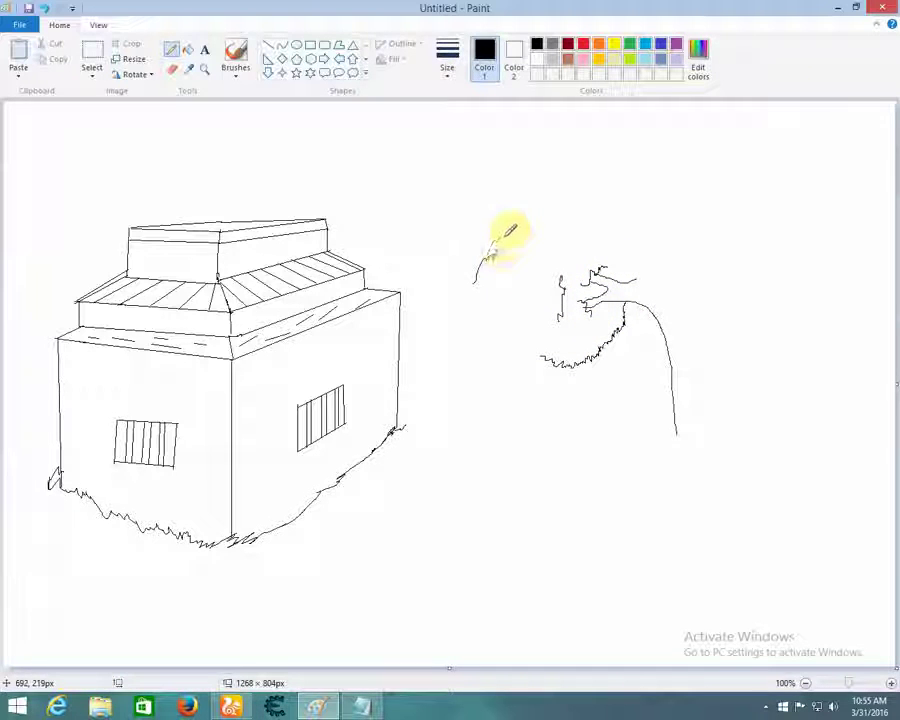
pyautogui.moveTo(559, 236)
pyautogui.mouseDown()
pyautogui.moveTo(597, 188)
pyautogui.moveTo(595, 201)
pyautogui.mouseUp()
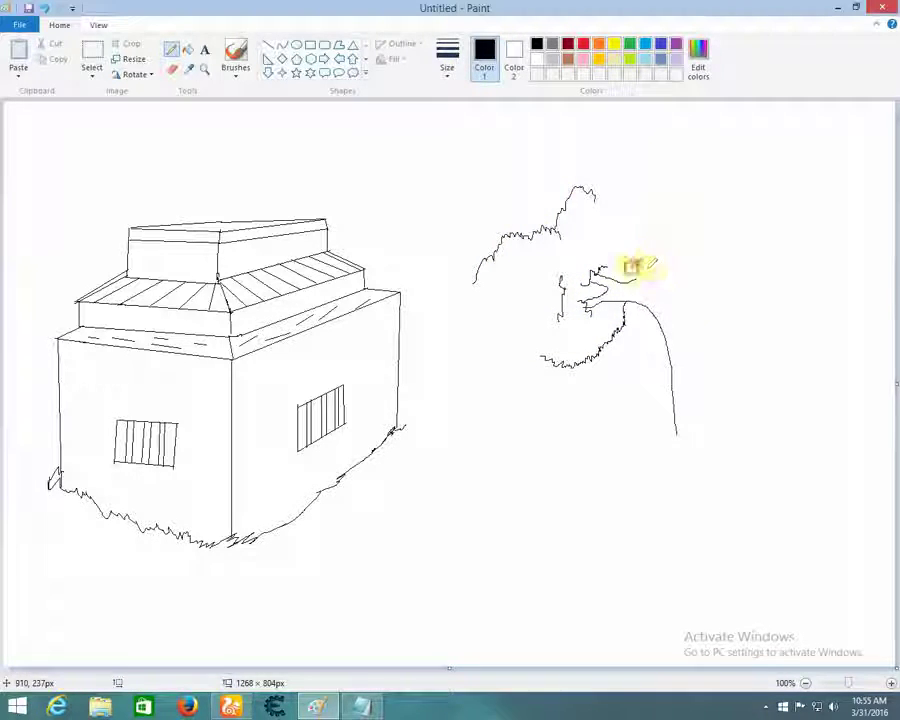
# Step: Draw a leaf cluster above the tree's trunk, forked upper branches, and the trunk's right edge with two branching limbs
pyautogui.moveTo(643, 280)
pyautogui.mouseDown()
pyautogui.moveTo(677, 294)
pyautogui.moveTo(713, 289)
pyautogui.moveTo(705, 263)
pyautogui.moveTo(632, 262)
pyautogui.mouseUp()
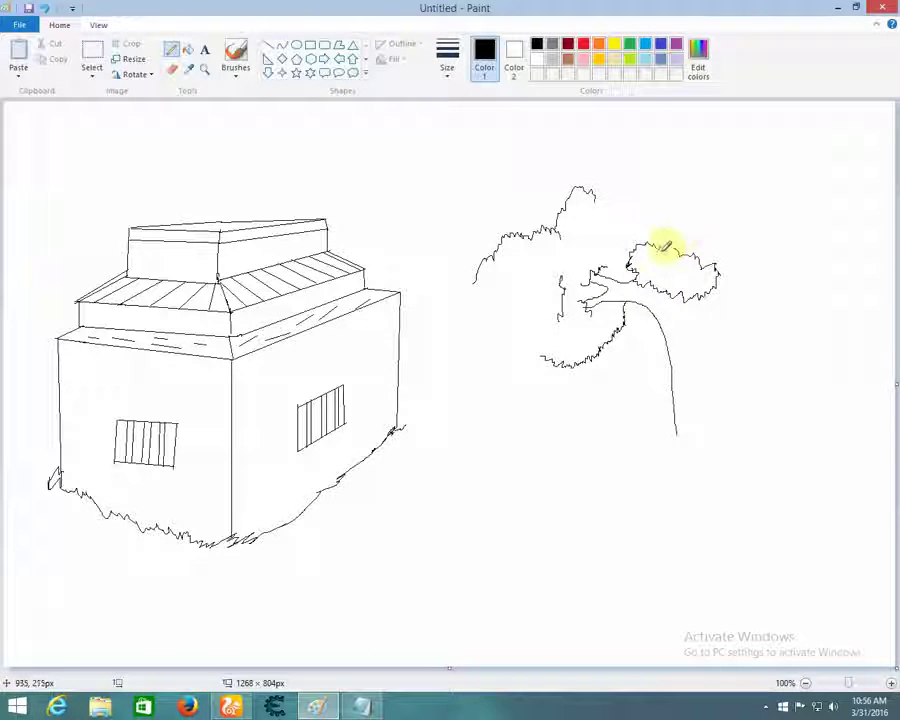
pyautogui.moveTo(645, 210)
pyautogui.mouseDown()
pyautogui.moveTo(684, 258)
pyautogui.moveTo(708, 205)
pyautogui.moveTo(732, 229)
pyautogui.mouseUp()
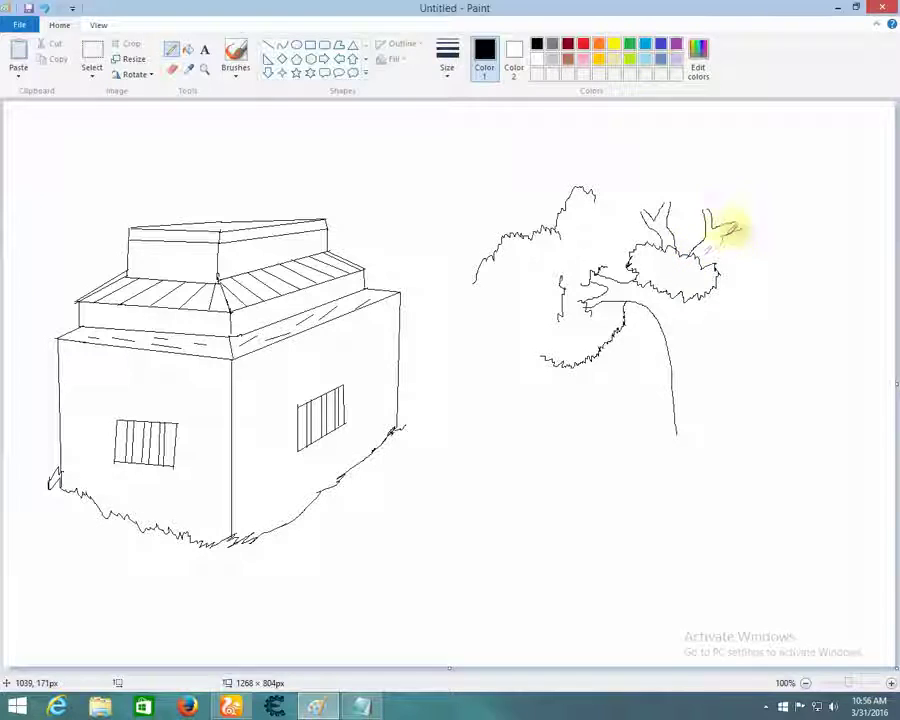
pyautogui.moveTo(709, 305)
pyautogui.mouseDown()
pyautogui.moveTo(759, 299)
pyautogui.moveTo(786, 264)
pyautogui.moveTo(778, 327)
pyautogui.mouseUp()
# Step: Outline the tree's large crown with ragged leaf edges around its branches, closing the foliage on its left side
pyautogui.moveTo(618, 124); pyautogui.dragTo(647, 101)
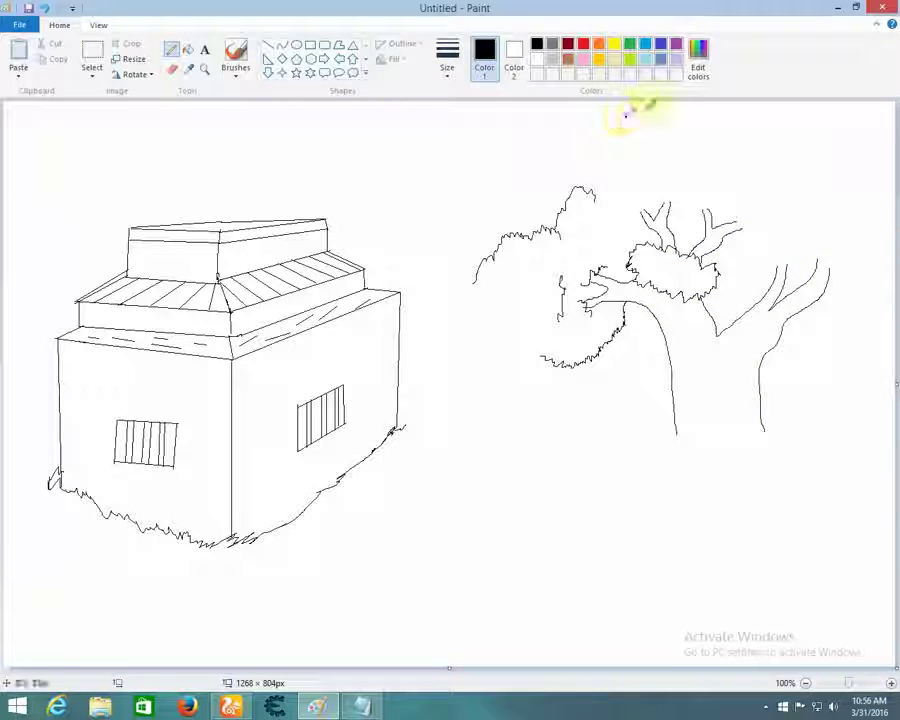
pyautogui.moveTo(772, 133)
pyautogui.mouseDown()
pyautogui.moveTo(872, 110)
pyautogui.moveTo(891, 126)
pyautogui.moveTo(886, 160)
pyautogui.moveTo(846, 182)
pyautogui.moveTo(892, 198)
pyautogui.moveTo(896, 215)
pyautogui.moveTo(882, 357)
pyautogui.moveTo(848, 377)
pyautogui.moveTo(776, 362)
pyautogui.mouseUp()
pyautogui.moveTo(817, 259); pyautogui.dragTo(831, 269)
pyautogui.moveTo(694, 210)
pyautogui.mouseDown()
pyautogui.moveTo(738, 212)
pyautogui.moveTo(751, 231)
pyautogui.mouseUp()
pyautogui.moveTo(631, 211); pyautogui.dragTo(672, 204)
pyautogui.moveTo(596, 192); pyautogui.dragTo(613, 129)
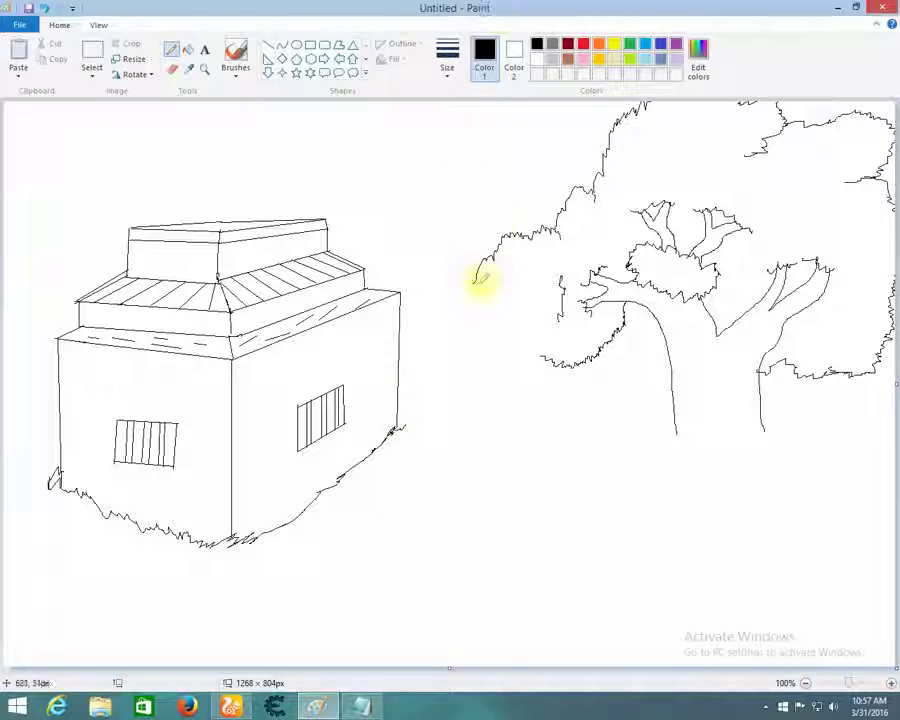
pyautogui.moveTo(472, 286)
pyautogui.mouseDown()
pyautogui.moveTo(498, 296)
pyautogui.moveTo(516, 346)
pyautogui.moveTo(542, 358)
pyautogui.mouseUp()
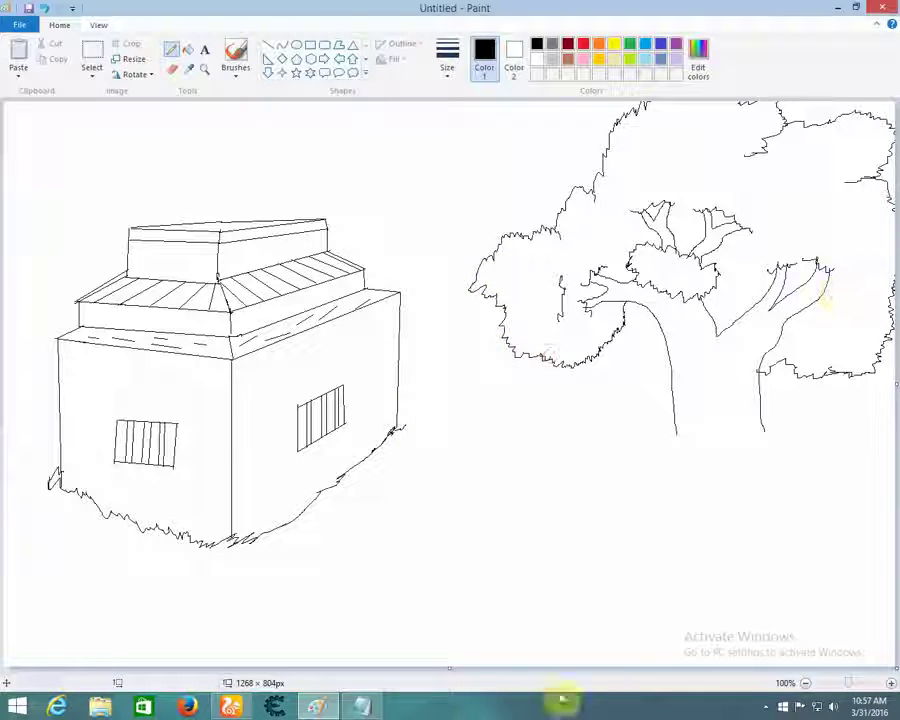
# Step: Sketch ragged ground and bush lines around the tree's base and add curved grass blades with a bud beside the trunk
pyautogui.moveTo(675, 432)
pyautogui.mouseDown()
pyautogui.moveTo(738, 428)
pyautogui.moveTo(742, 419)
pyautogui.moveTo(763, 433)
pyautogui.moveTo(760, 408)
pyautogui.moveTo(783, 403)
pyautogui.moveTo(853, 428)
pyautogui.moveTo(880, 410)
pyautogui.moveTo(821, 449)
pyautogui.mouseUp()
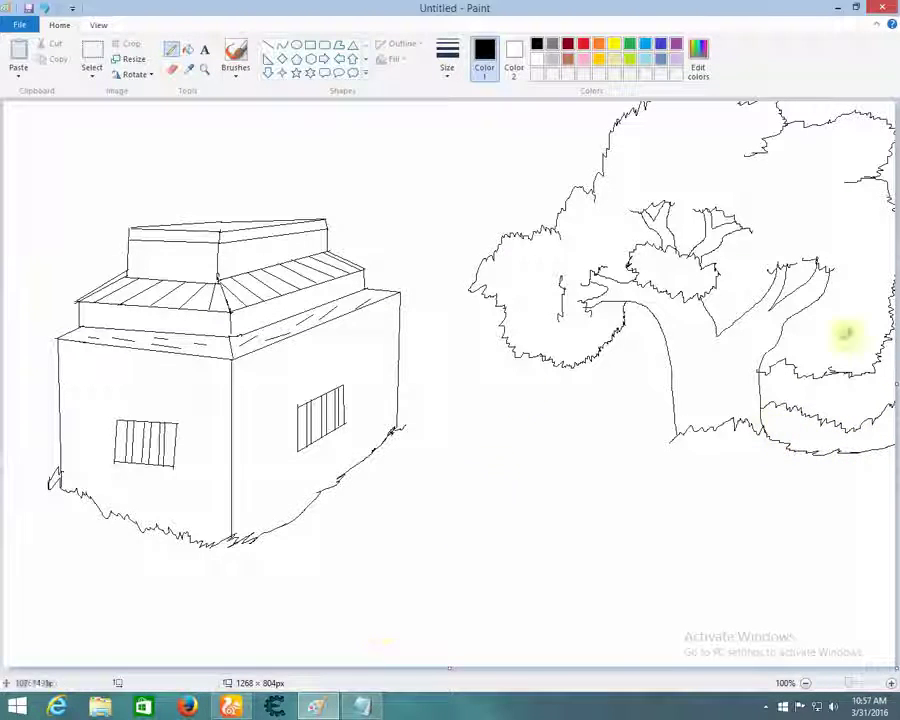
pyautogui.moveTo(670, 436)
pyautogui.mouseDown()
pyautogui.moveTo(653, 411)
pyautogui.moveTo(621, 406)
pyautogui.moveTo(649, 406)
pyautogui.moveTo(674, 432)
pyautogui.moveTo(657, 393)
pyautogui.moveTo(675, 428)
pyautogui.mouseUp()
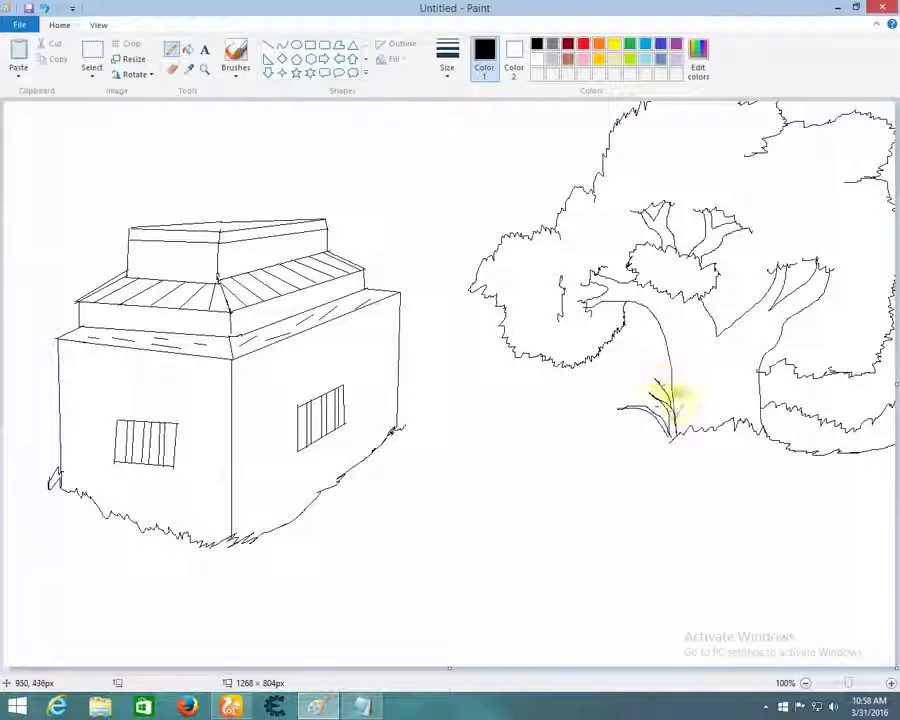
pyautogui.scroll(-1, 331, 60)
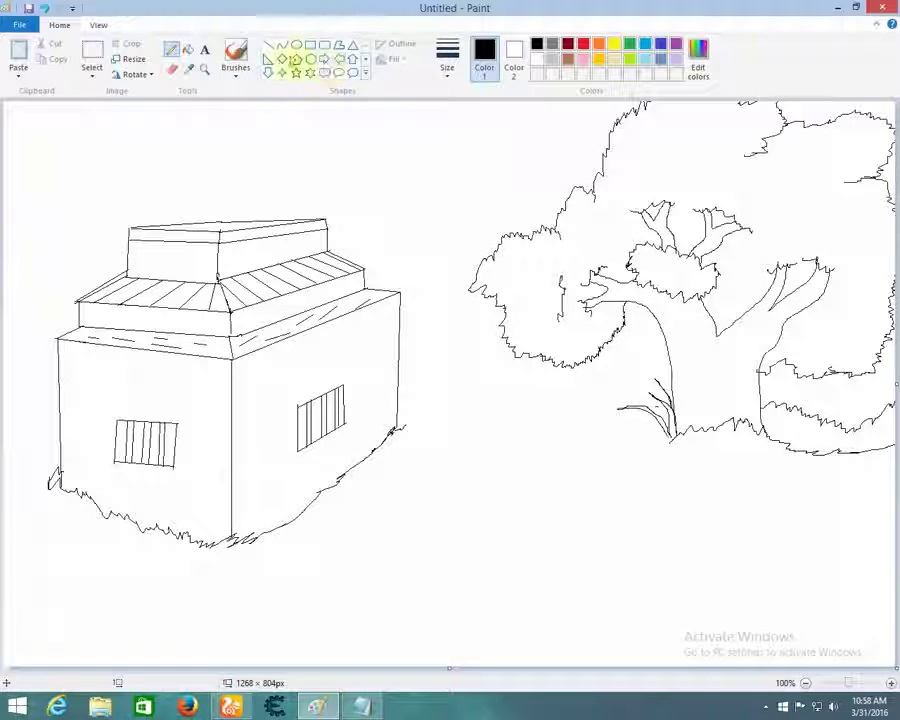
pyautogui.scroll(1, 323, 60)
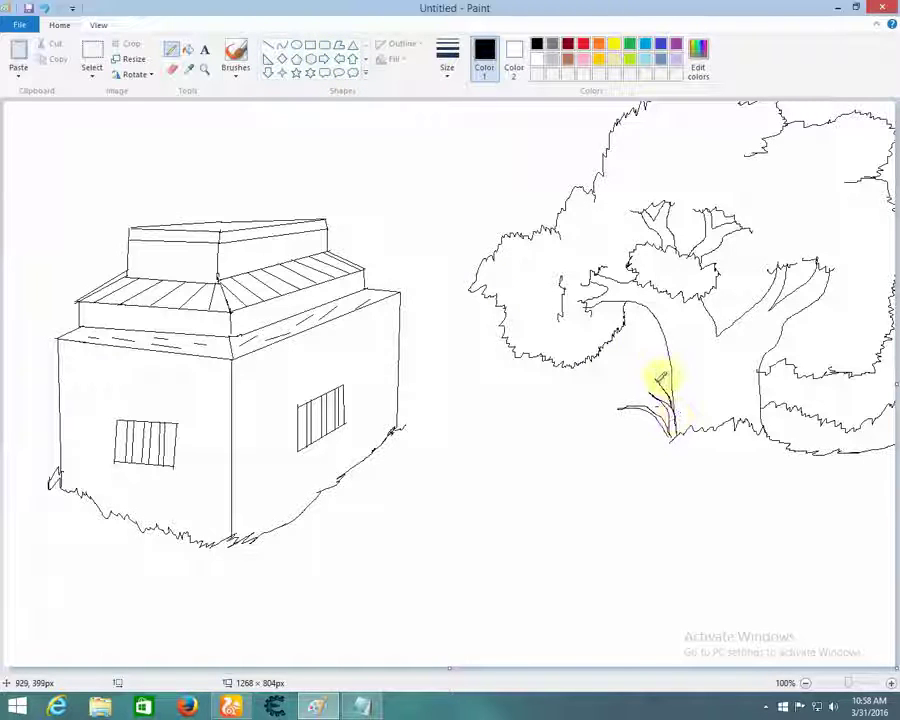
pyautogui.moveTo(669, 436)
pyautogui.mouseDown()
pyautogui.moveTo(636, 422)
pyautogui.moveTo(667, 432)
pyautogui.mouseUp()
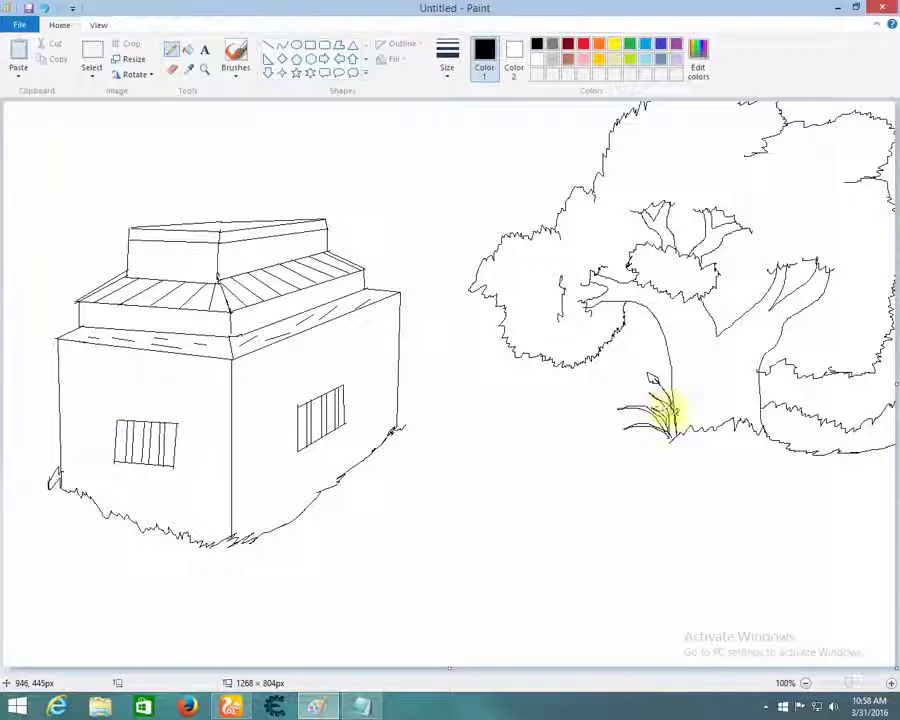
# Step: Draw two jagged river banks, one from the tree's base and one from the building's front corner, down to the canvas edge
pyautogui.moveTo(656, 458)
pyautogui.mouseDown()
pyautogui.moveTo(837, 467)
pyautogui.moveTo(652, 470)
pyautogui.moveTo(550, 497)
pyautogui.moveTo(527, 511)
pyautogui.moveTo(624, 538)
pyautogui.moveTo(475, 563)
pyautogui.moveTo(560, 586)
pyautogui.moveTo(372, 644)
pyautogui.mouseUp()
pyautogui.moveTo(238, 540)
pyautogui.mouseDown()
pyautogui.moveTo(105, 584)
pyautogui.moveTo(196, 619)
pyautogui.moveTo(74, 657)
pyautogui.mouseUp()
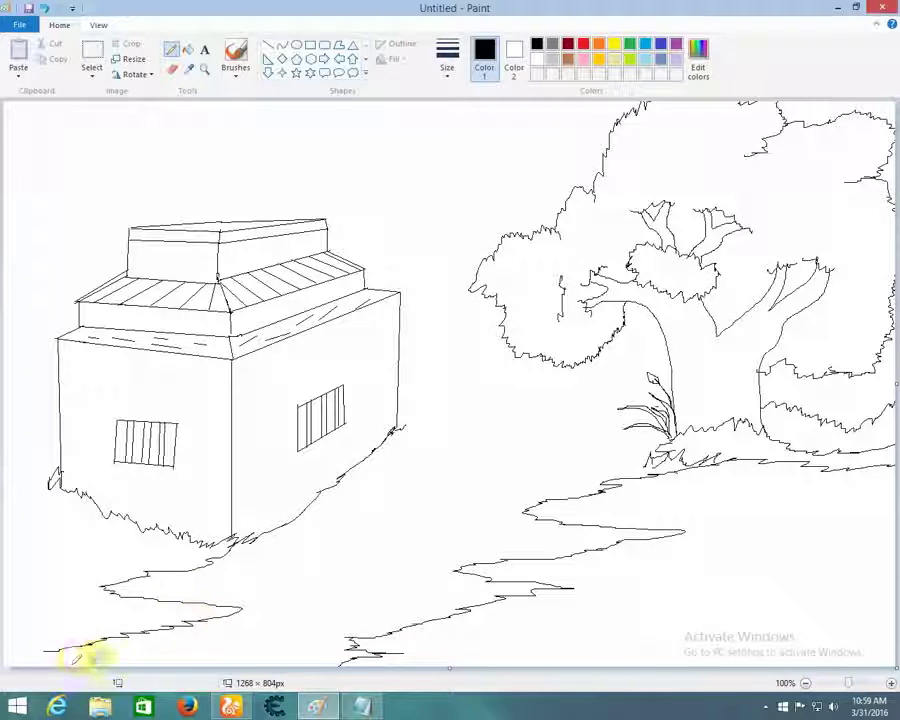
# Step: Sketch a second tree behind the building's left side with a trunk, forked branches and ragged foliage
pyautogui.moveTo(32, 451)
pyautogui.mouseDown()
pyautogui.moveTo(52, 238)
pyautogui.moveTo(104, 178)
pyautogui.moveTo(91, 186)
pyautogui.moveTo(78, 166)
pyautogui.moveTo(55, 188)
pyautogui.moveTo(20, 193)
pyautogui.moveTo(5, 150)
pyautogui.mouseUp()
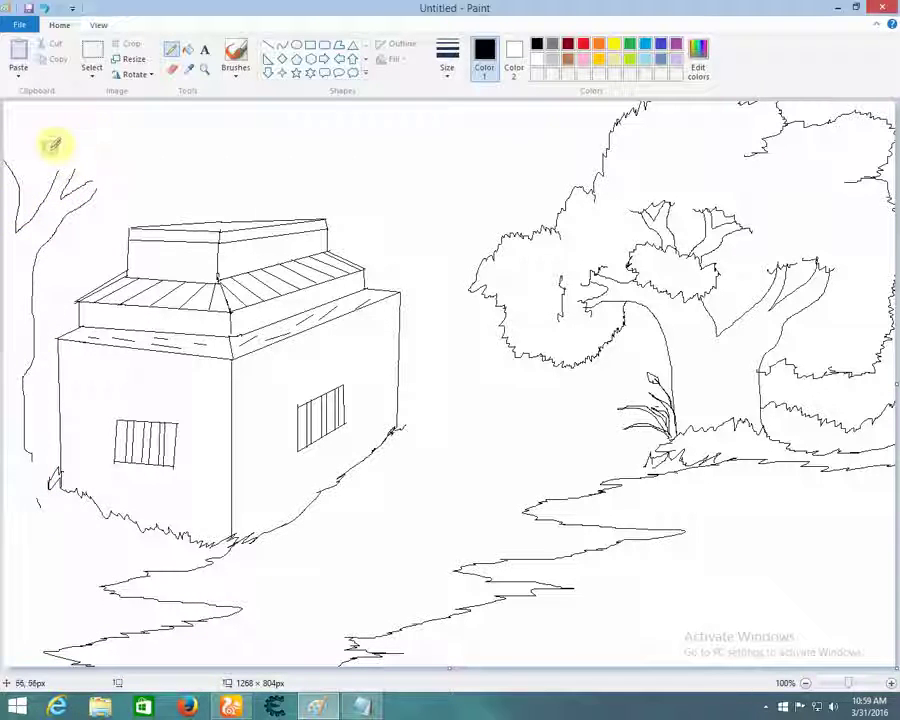
pyautogui.moveTo(103, 186)
pyautogui.mouseDown()
pyautogui.moveTo(160, 180)
pyautogui.moveTo(194, 191)
pyautogui.moveTo(160, 174)
pyautogui.mouseUp()
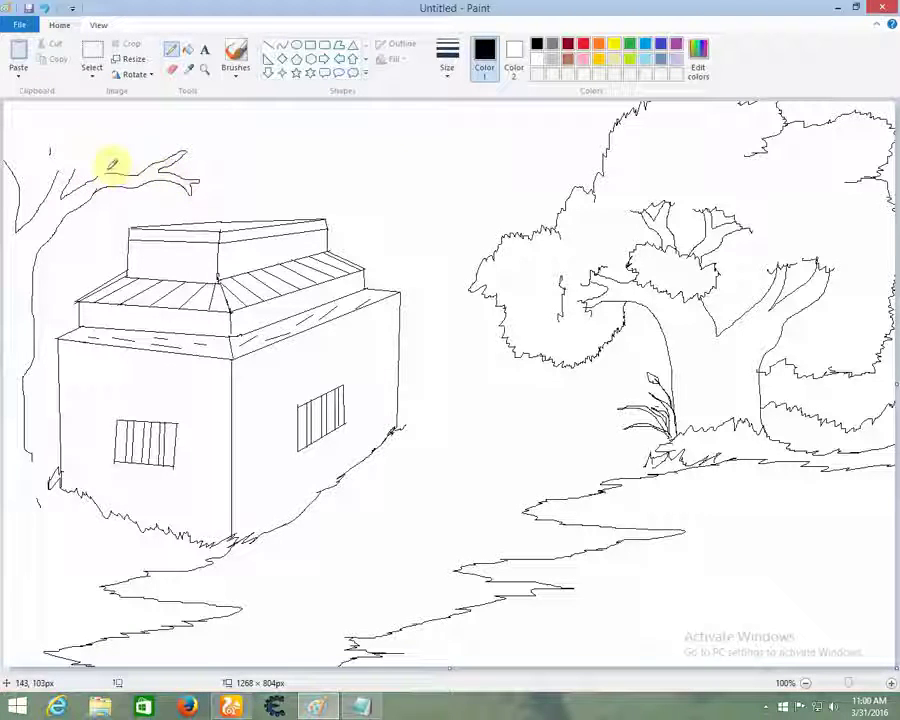
pyautogui.moveTo(56, 174)
pyautogui.mouseDown()
pyautogui.moveTo(70, 149)
pyautogui.moveTo(61, 120)
pyautogui.mouseUp()
pyautogui.moveTo(68, 122)
pyautogui.mouseDown()
pyautogui.moveTo(104, 122)
pyautogui.moveTo(88, 134)
pyautogui.moveTo(86, 150)
pyautogui.moveTo(95, 153)
pyautogui.moveTo(58, 120)
pyautogui.moveTo(113, 122)
pyautogui.moveTo(107, 140)
pyautogui.moveTo(135, 143)
pyautogui.moveTo(201, 102)
pyautogui.mouseUp()
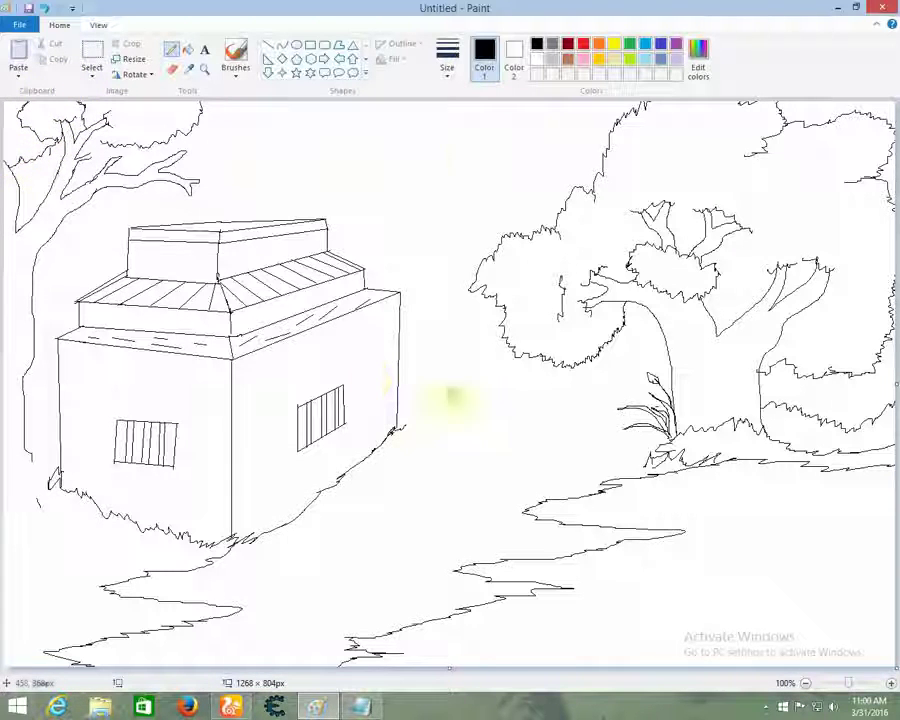
# Step: Draw the far river bank from the building's right corner to the tree and add a row of small birds in the sky
pyautogui.moveTo(396, 430)
pyautogui.mouseDown()
pyautogui.moveTo(440, 414)
pyautogui.moveTo(633, 401)
pyautogui.moveTo(675, 378)
pyautogui.mouseUp()
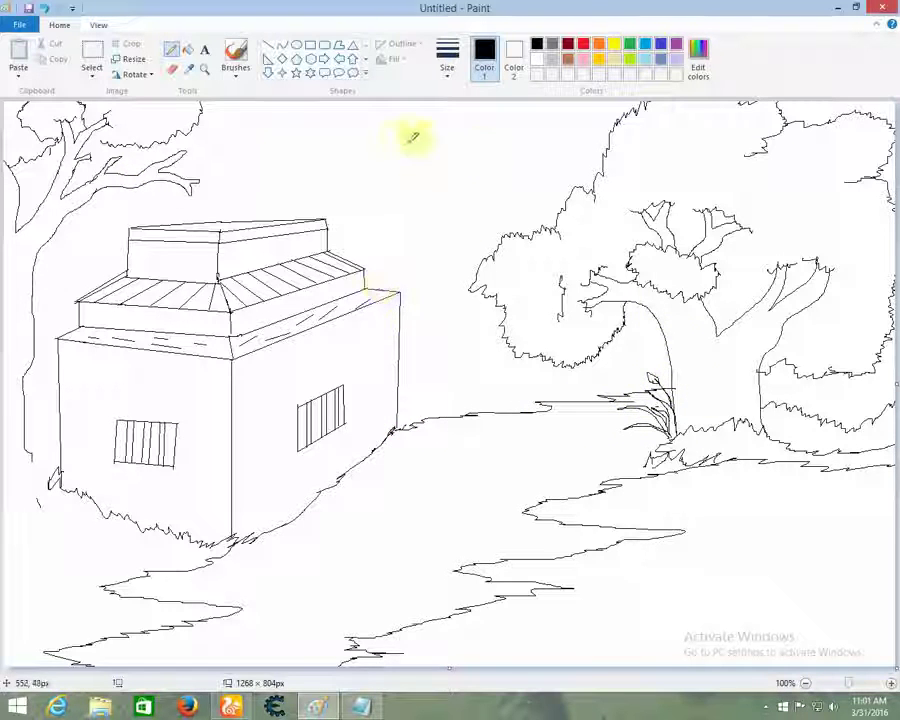
pyautogui.moveTo(337, 153)
pyautogui.mouseDown()
pyautogui.moveTo(416, 157)
pyautogui.moveTo(476, 174)
pyautogui.mouseUp()
pyautogui.moveTo(530, 147); pyautogui.dragTo(584, 158)
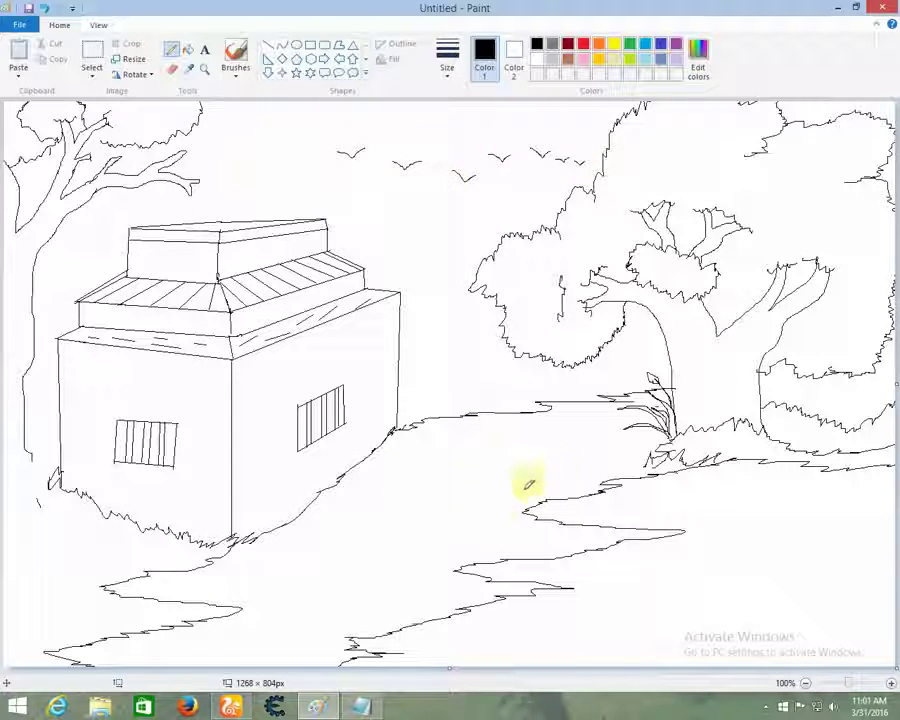
# Step: Add short ripple lines across the river and sketch a ragged row of bushes behind the far bank
pyautogui.moveTo(524, 486); pyautogui.dragTo(462, 505)
pyautogui.click(229, 580)
pyautogui.moveTo(314, 552); pyautogui.dragTo(383, 523)
pyautogui.moveTo(267, 621); pyautogui.dragTo(335, 595)
pyautogui.moveTo(217, 642); pyautogui.dragTo(226, 641)
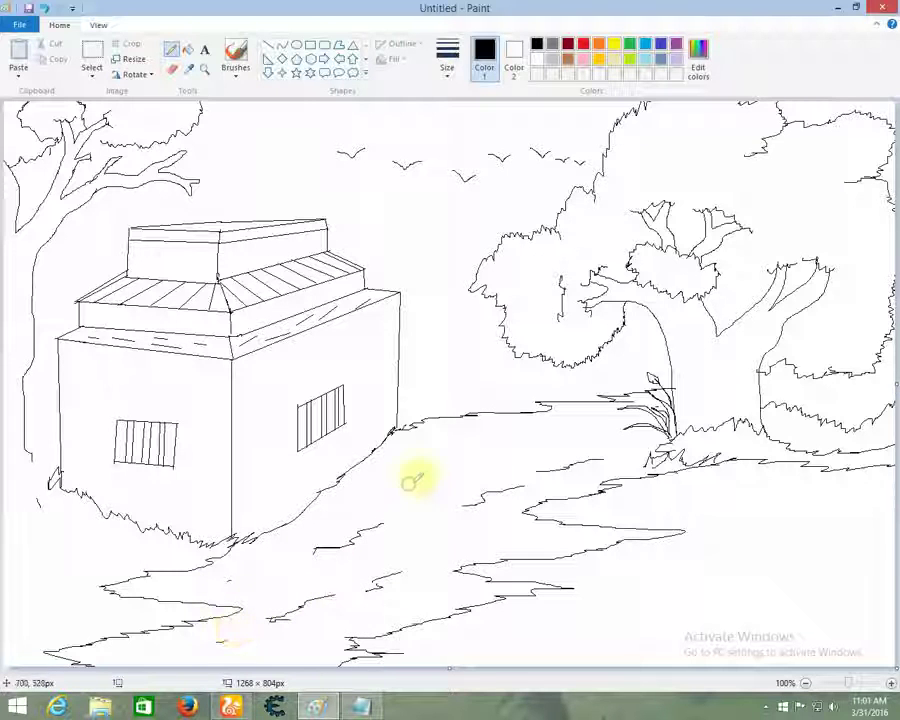
pyautogui.moveTo(402, 372)
pyautogui.mouseDown()
pyautogui.moveTo(492, 393)
pyautogui.moveTo(497, 408)
pyautogui.moveTo(527, 380)
pyautogui.moveTo(645, 370)
pyautogui.mouseUp()
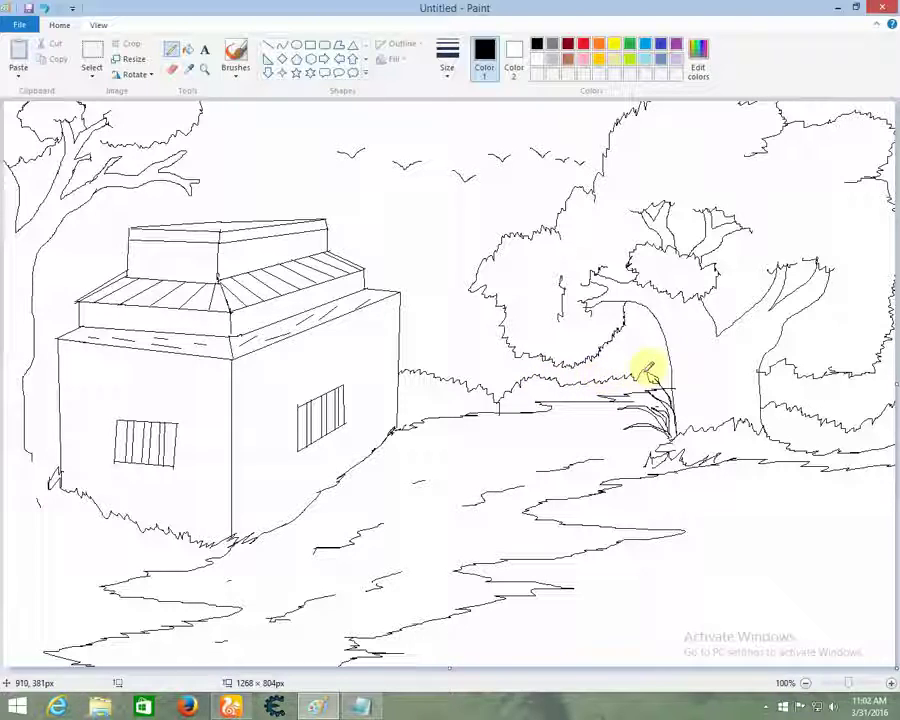
pyautogui.moveTo(695, 495); pyautogui.dragTo(757, 488)
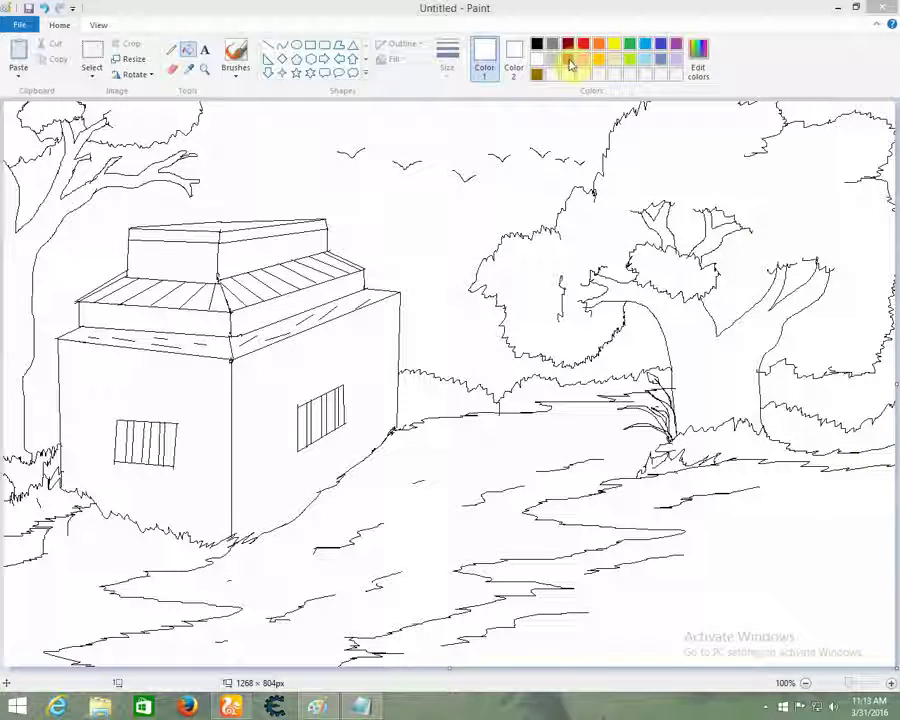
# Step: Draw a brown dividing line down the right tree's trunk with the Pencil and fill the trunk's left half with brown
pyautogui.click(620, 150)
pyautogui.click(172, 50)
pyautogui.click(537, 44)
pyautogui.click(566, 60)
pyautogui.moveTo(728, 356); pyautogui.dragTo(736, 390)
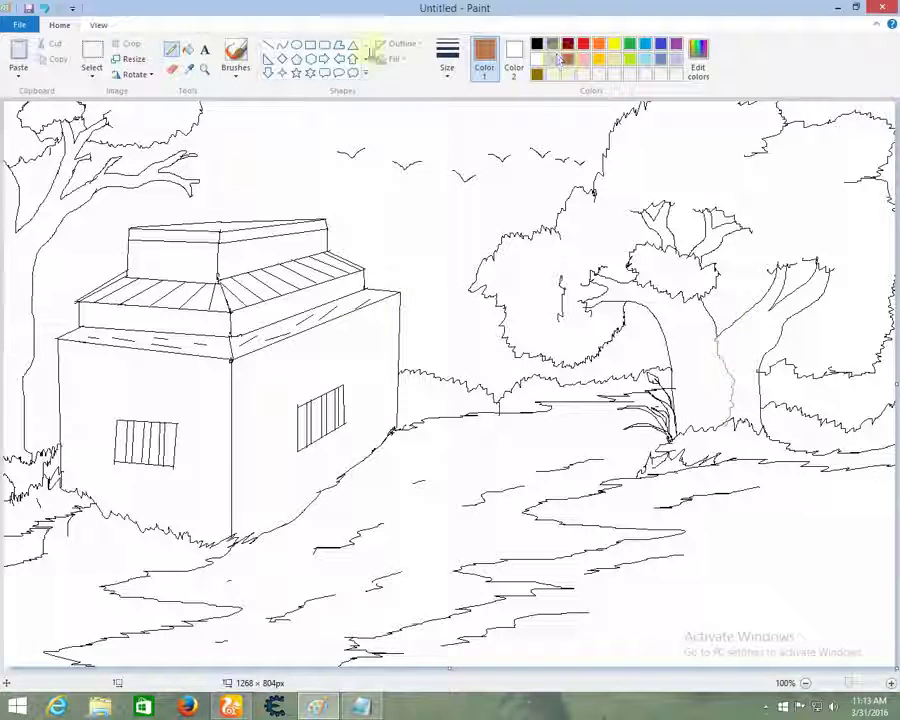
pyautogui.click(188, 49)
pyautogui.click(692, 360)
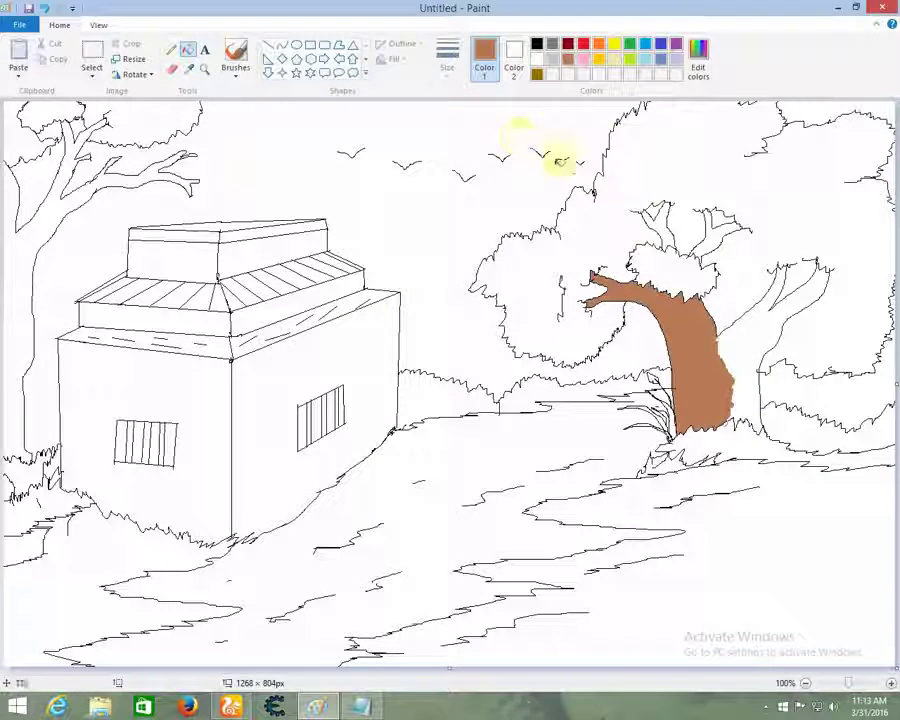
# Step: Try a lighter custom brown and gold as fills for the left half of the right tree's trunk
pyautogui.click(698, 62)
pyautogui.moveTo(600, 312); pyautogui.dragTo(600, 292)
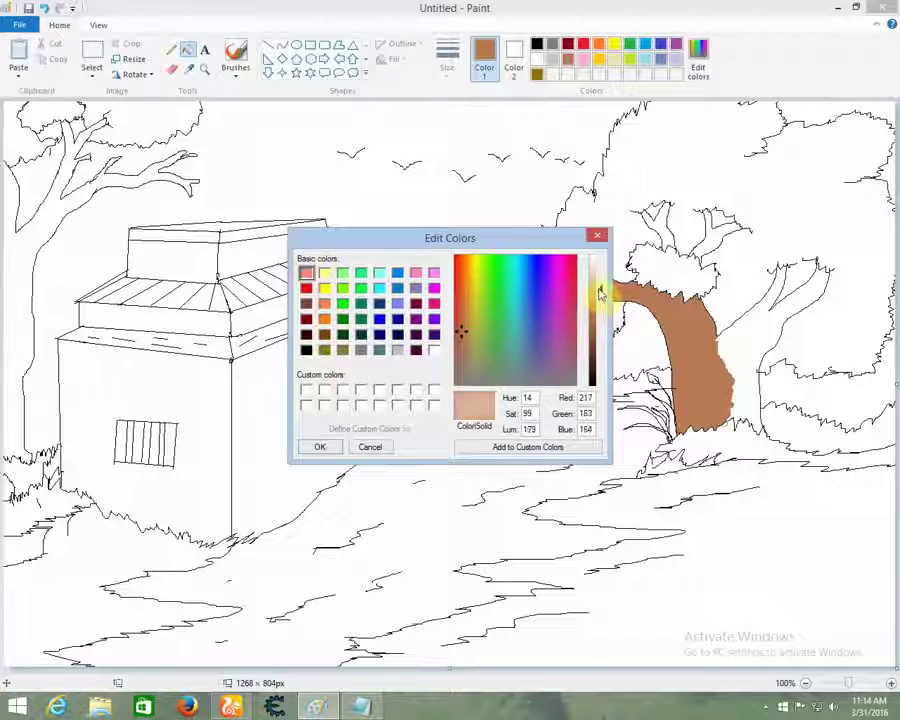
pyautogui.click(320, 447)
pyautogui.click(700, 370)
pyautogui.click(602, 61)
pyautogui.click(675, 321)
pyautogui.click(552, 74)
pyautogui.click(700, 360)
# Step: Fill the right half of the trunk with brown and its left half with a custom darker gold
pyautogui.click(568, 58)
pyautogui.click(772, 350)
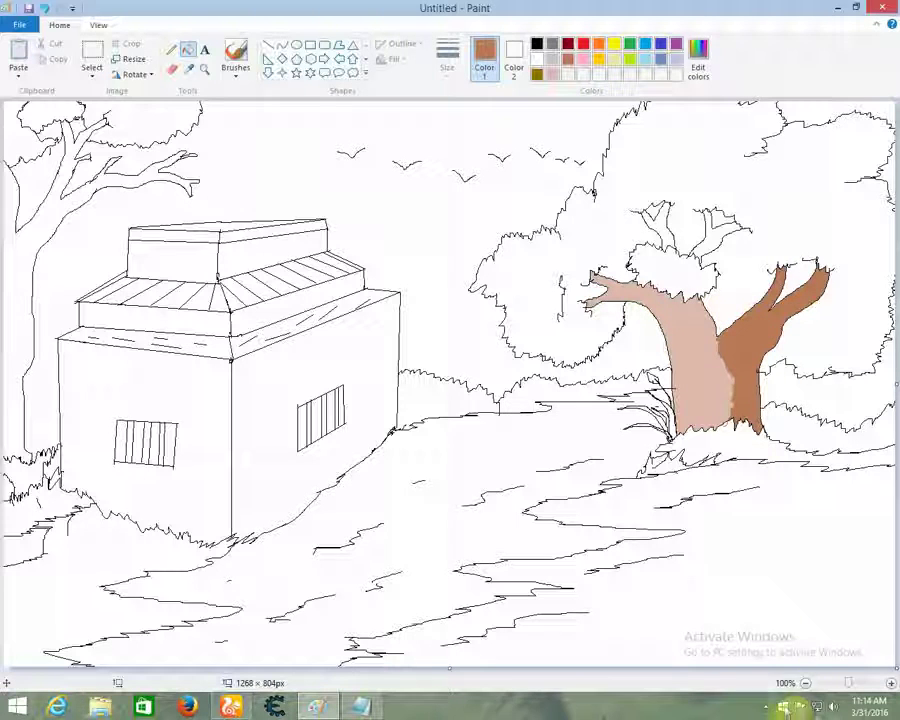
pyautogui.click(602, 61)
pyautogui.click(698, 60)
pyautogui.click(320, 447)
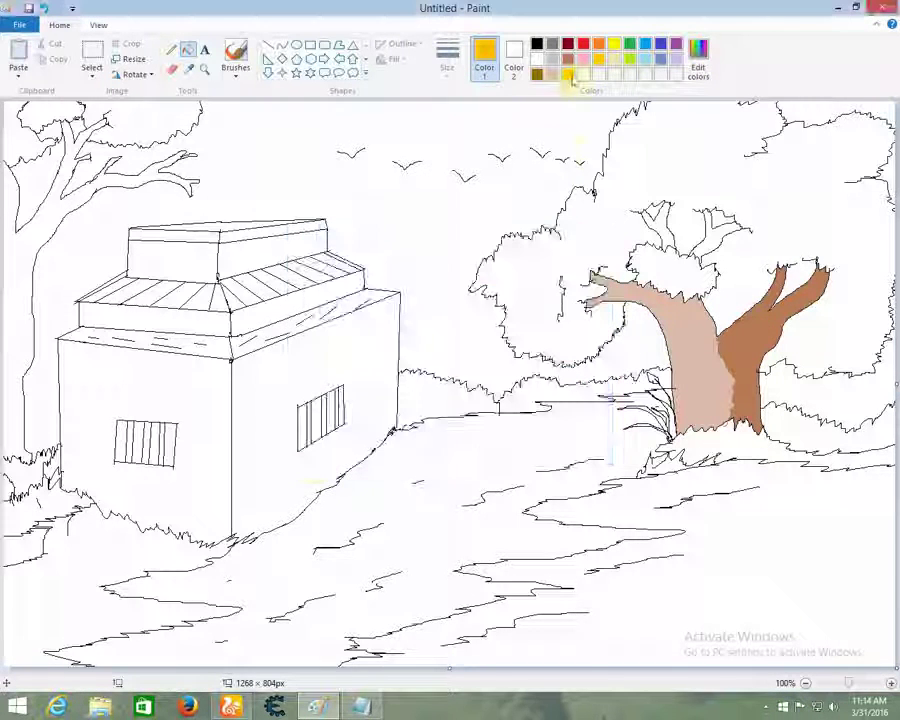
pyautogui.click(707, 350)
pyautogui.click(698, 60)
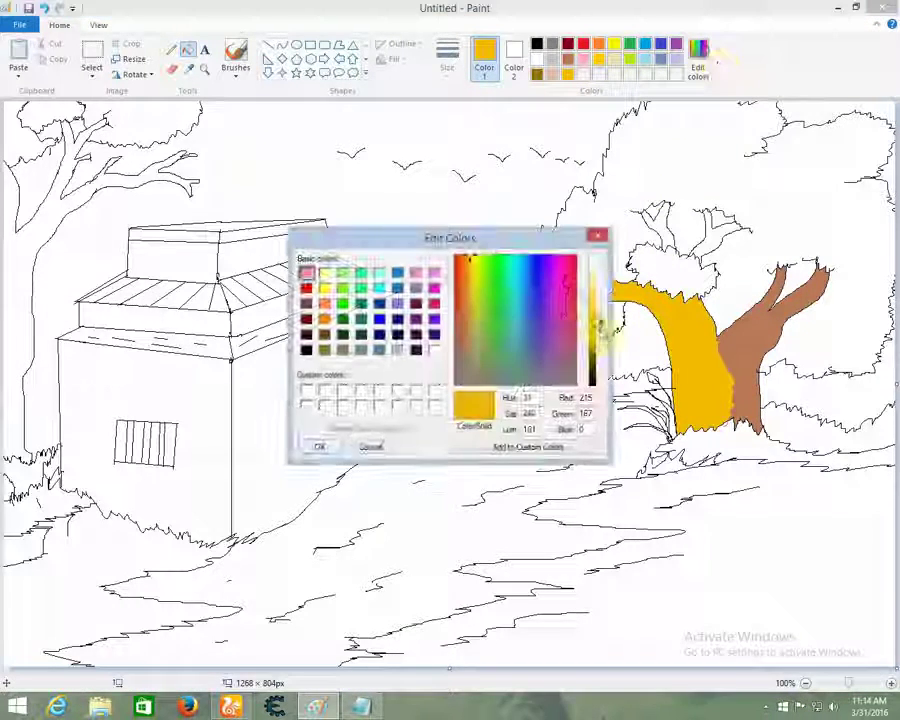
pyautogui.press('Return')
# Step: Try to fill the right tree's crown with lime and undo the fill
pyautogui.click(629, 59)
pyautogui.click(693, 137)
pyautogui.click(44, 7)
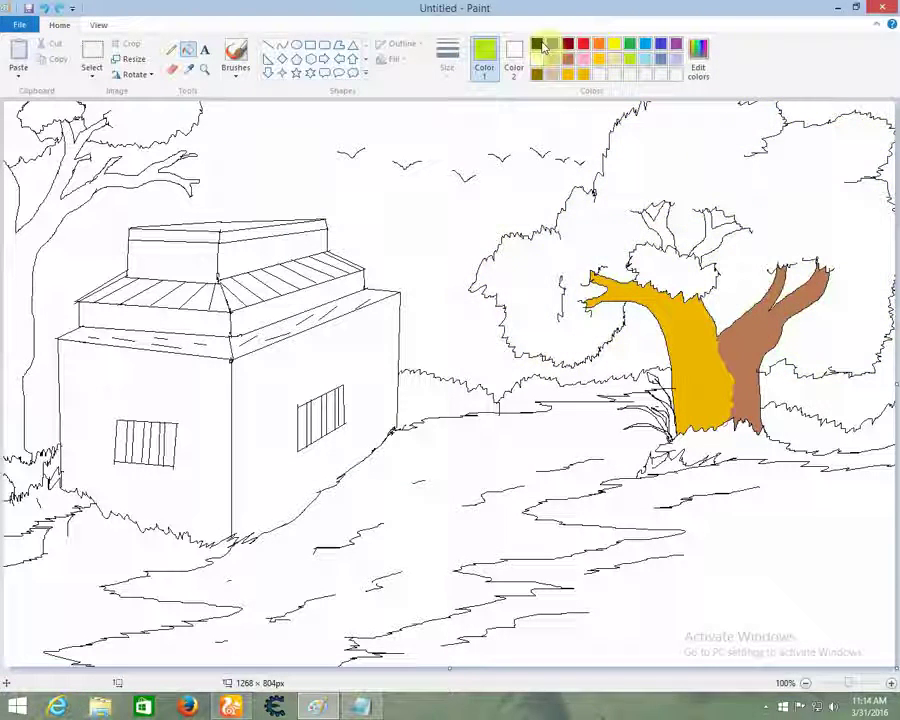
# Step: Close the gaps in the right tree's foliage outline with black Pencil lines and fill the crown with lime
pyautogui.click(536, 44)
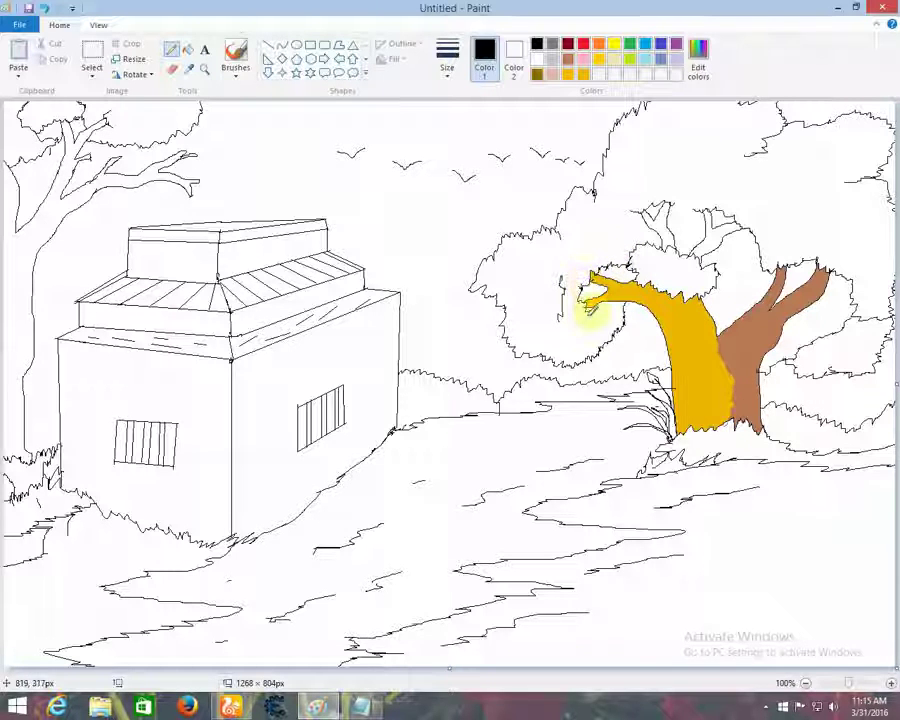
pyautogui.click(631, 59)
pyautogui.click(188, 49)
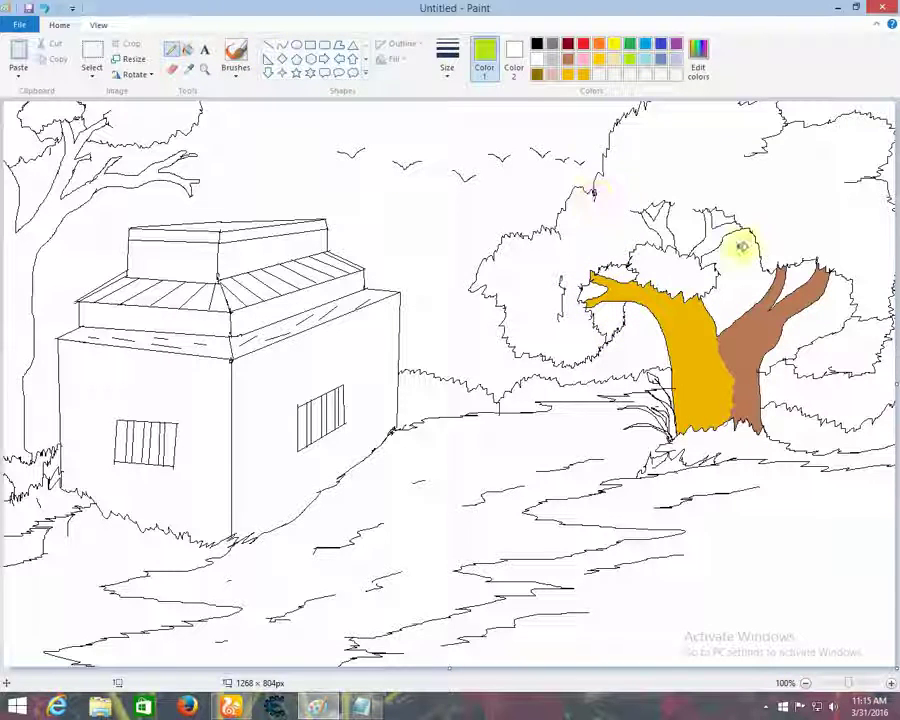
pyautogui.click(718, 166)
# Step: Mix a darker green, fill the foliage gaps between the right tree's branches with it, and undo the last fill
pyautogui.click(630, 43)
pyautogui.click(740, 255)
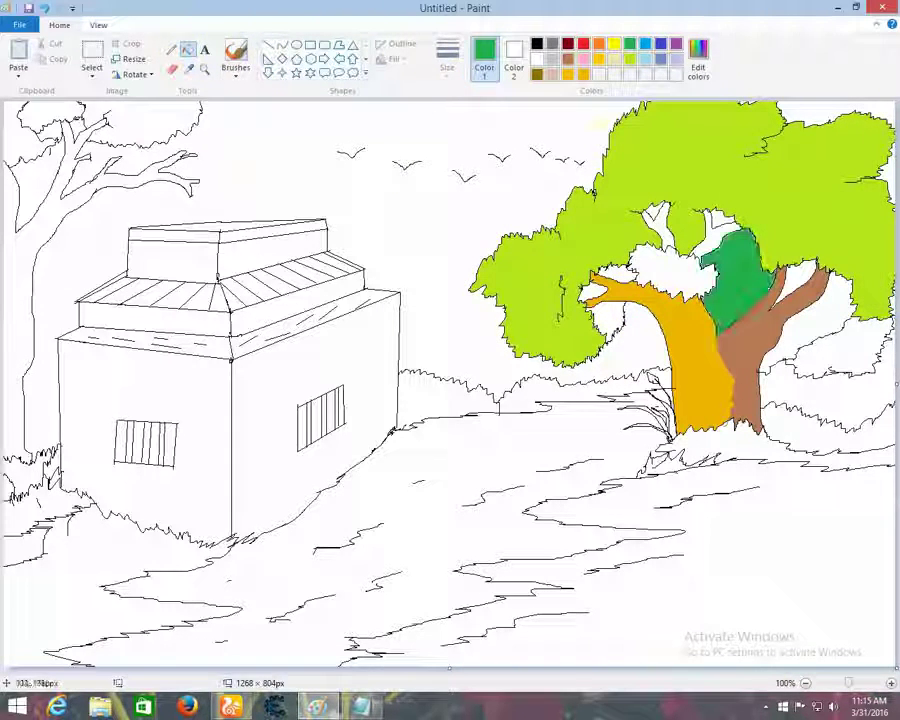
pyautogui.click(698, 58)
pyautogui.moveTo(600, 333); pyautogui.dragTo(596, 344)
pyautogui.click(320, 446)
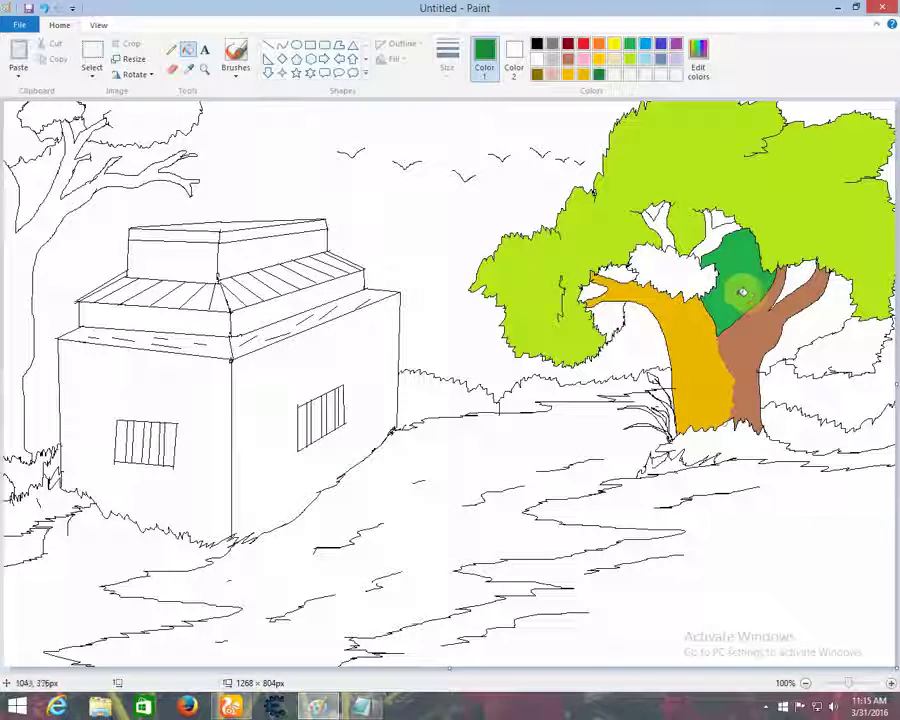
pyautogui.click(605, 295)
pyautogui.click(797, 273)
pyautogui.click(832, 306)
pyautogui.click(44, 8)
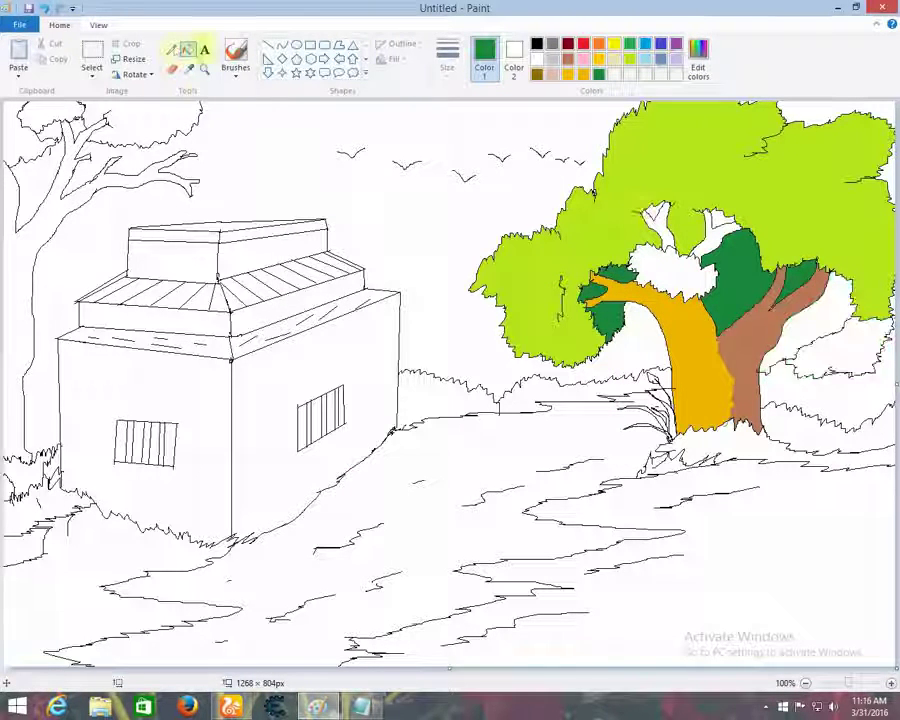
# Step: Fill the foliage area between the right tree's trunk and its crown's far edge with the custom dark green
pyautogui.click(171, 49)
pyautogui.click(537, 43)
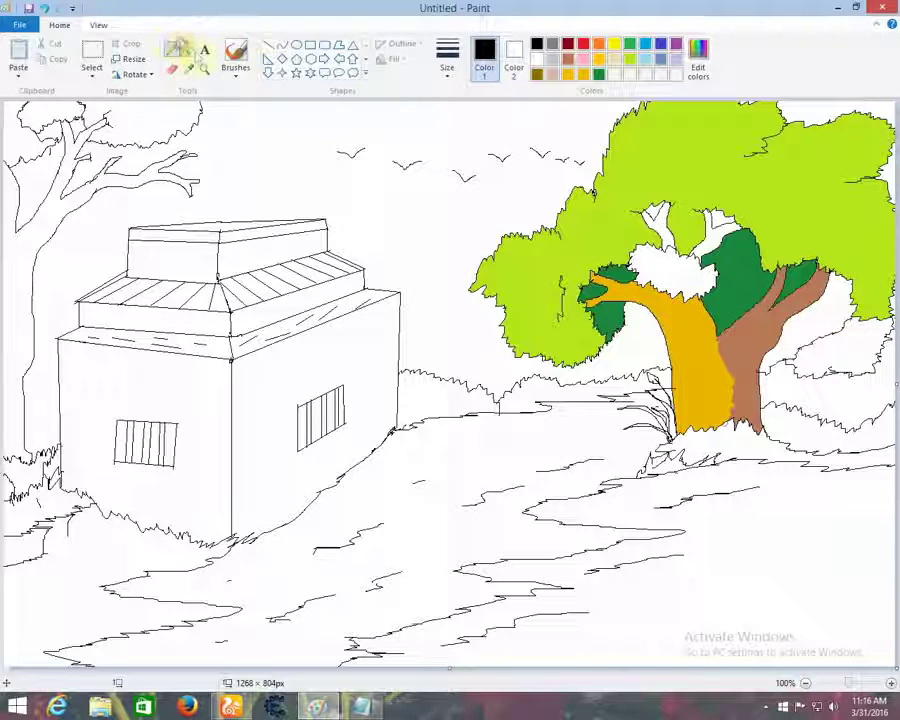
pyautogui.click(188, 49)
pyautogui.click(598, 75)
pyautogui.click(808, 342)
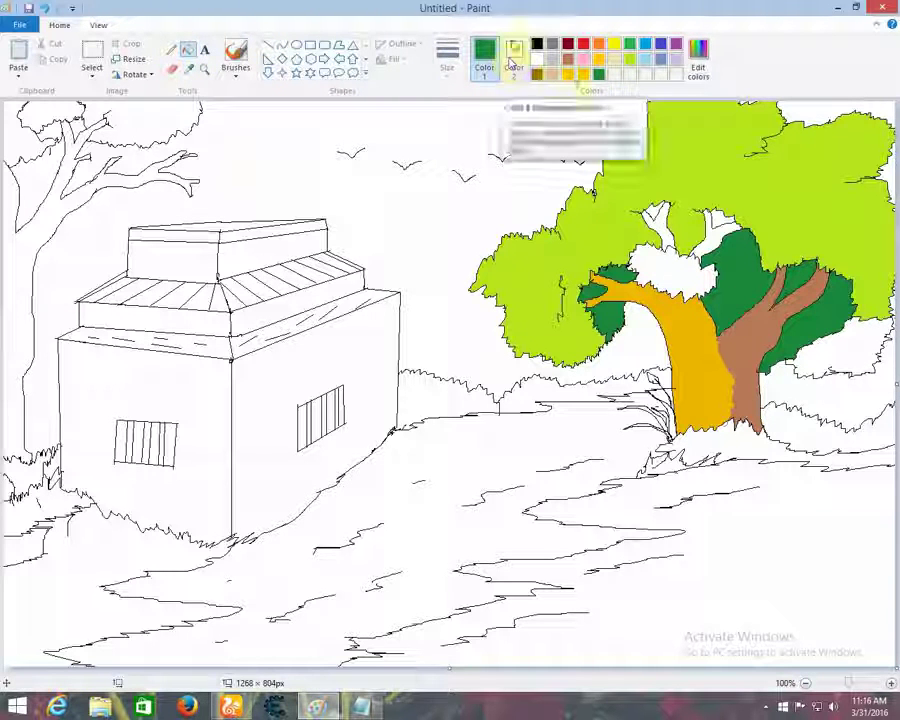
# Step: Mix a darker olive green from lime and fill the low foliage clump at the right tree's far edge with it
pyautogui.click(629, 59)
pyautogui.click(698, 55)
pyautogui.moveTo(600, 321); pyautogui.dragTo(600, 338)
pyautogui.click(319, 447)
pyautogui.click(856, 351)
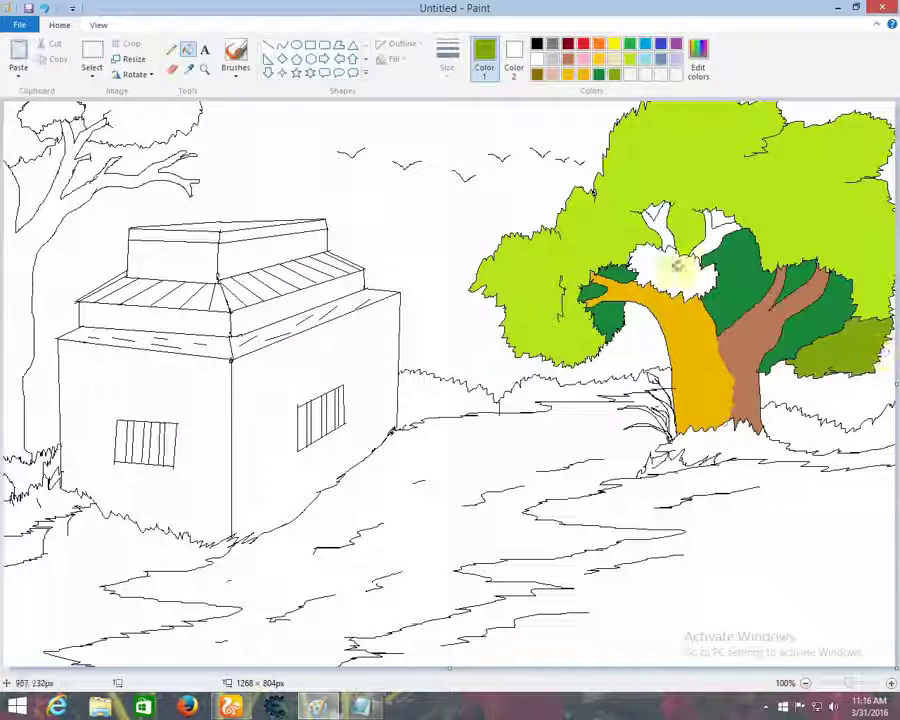
# Step: Fill the small gaps in the right tree's two upper branch forks with the custom dark green
pyautogui.click(598, 75)
pyautogui.click(719, 219)
pyautogui.click(657, 211)
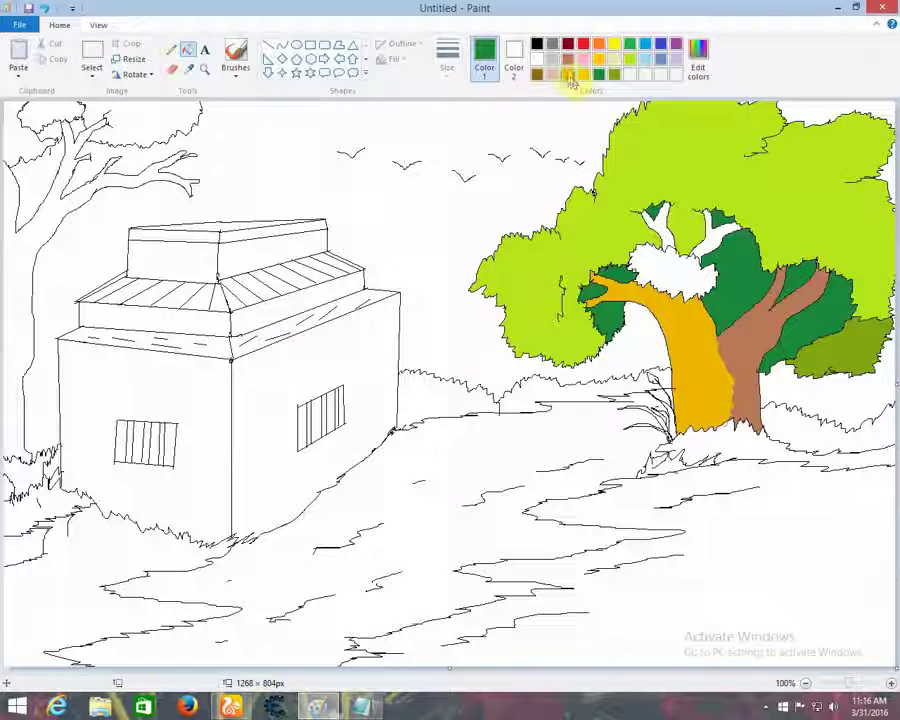
# Step: Colour the right tree's upper branches and the shaded right half of its trunk with dark golden brown
pyautogui.click(568, 74)
pyautogui.click(660, 225)
pyautogui.click(720, 222)
pyautogui.click(698, 55)
pyautogui.moveTo(600, 322); pyautogui.dragTo(597, 342)
pyautogui.click(319, 447)
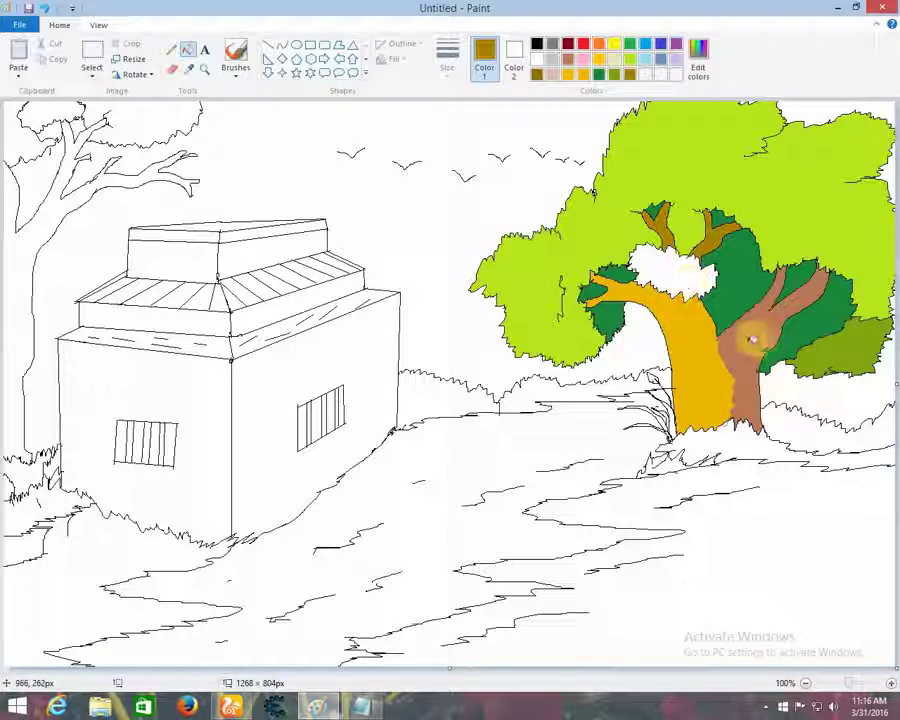
pyautogui.click(753, 341)
# Step: Fill the grass at the right tree's base with lime and the bush behind it with a custom very dark green
pyautogui.click(629, 59)
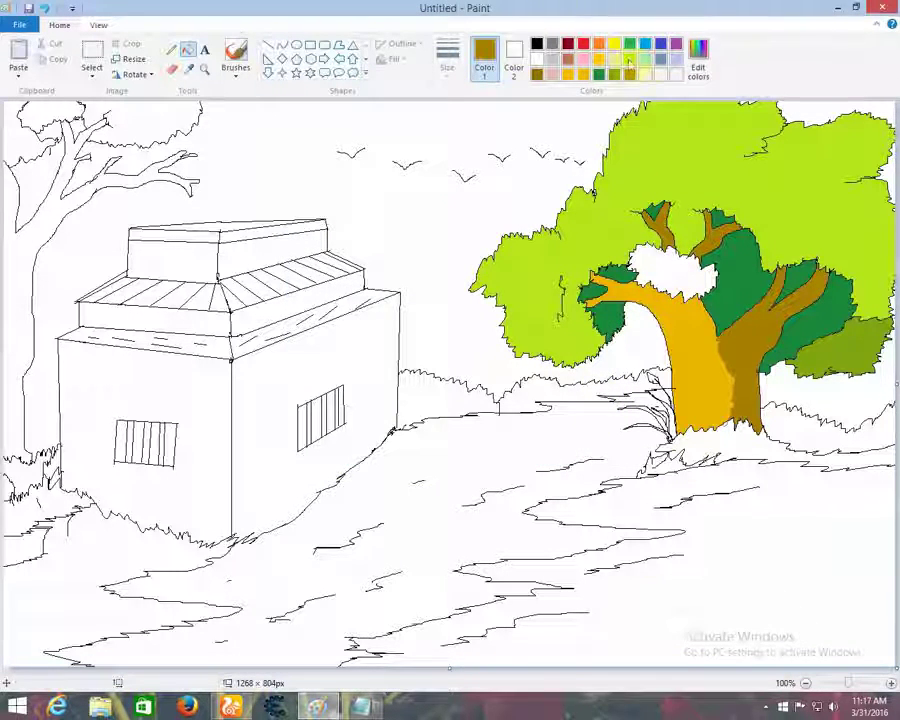
pyautogui.click(727, 437)
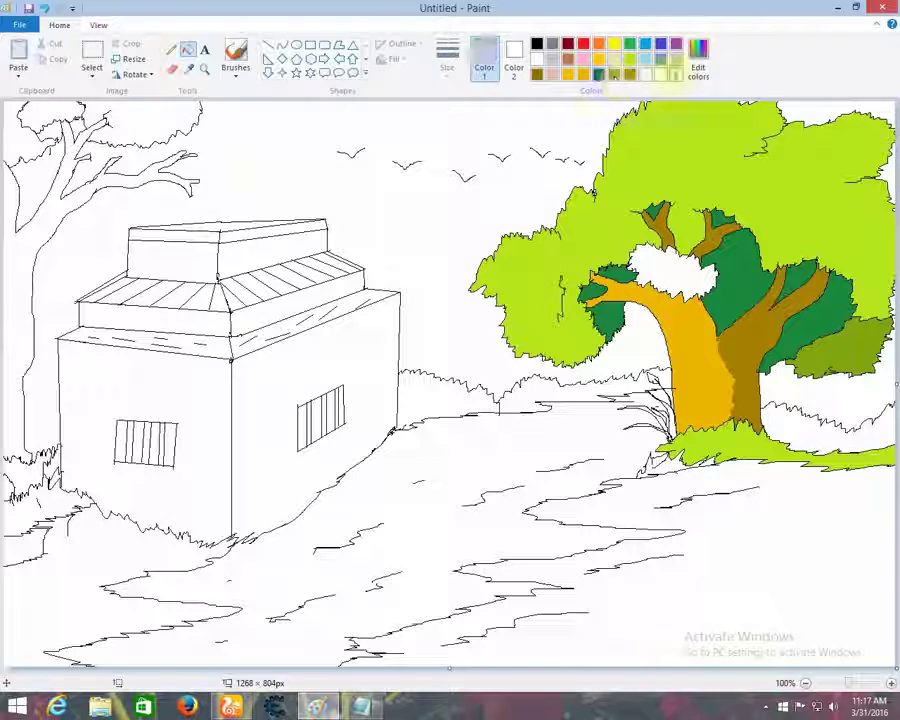
pyautogui.click(698, 60)
pyautogui.moveTo(594, 352); pyautogui.dragTo(595, 364)
pyautogui.click(317, 445)
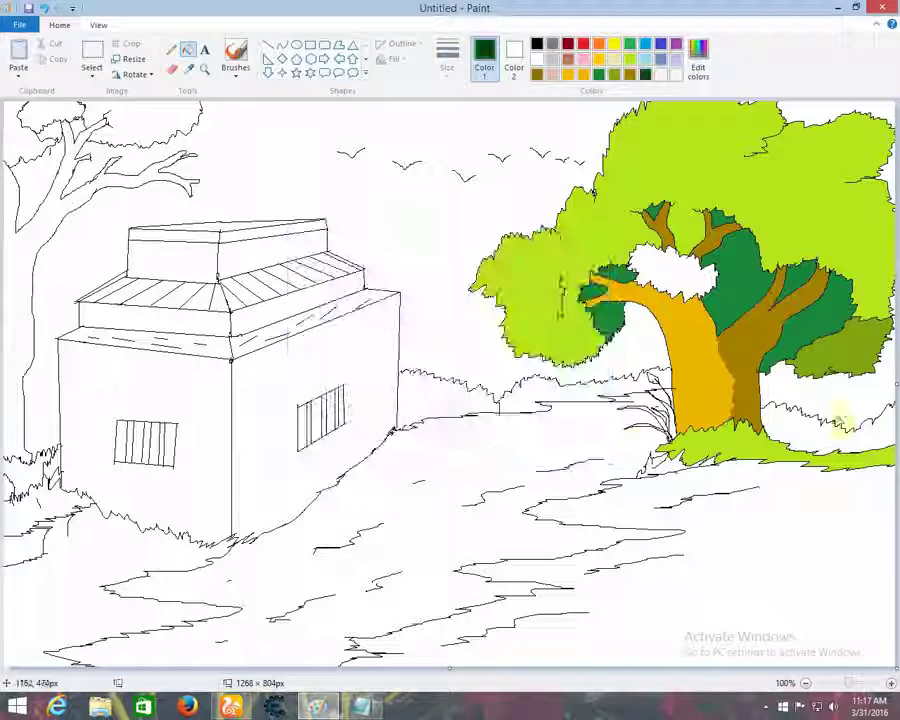
pyautogui.click(780, 430)
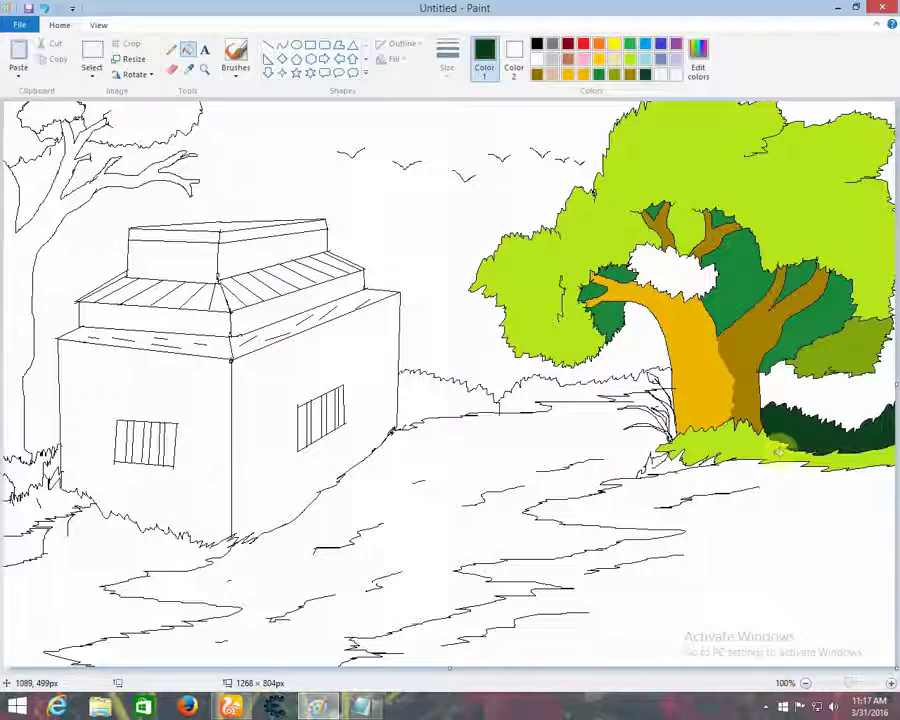
# Step: Fill the bush below the left tree with olive green and the left tree's trunk with dark golden brown
pyautogui.click(629, 60)
pyautogui.click(20, 472)
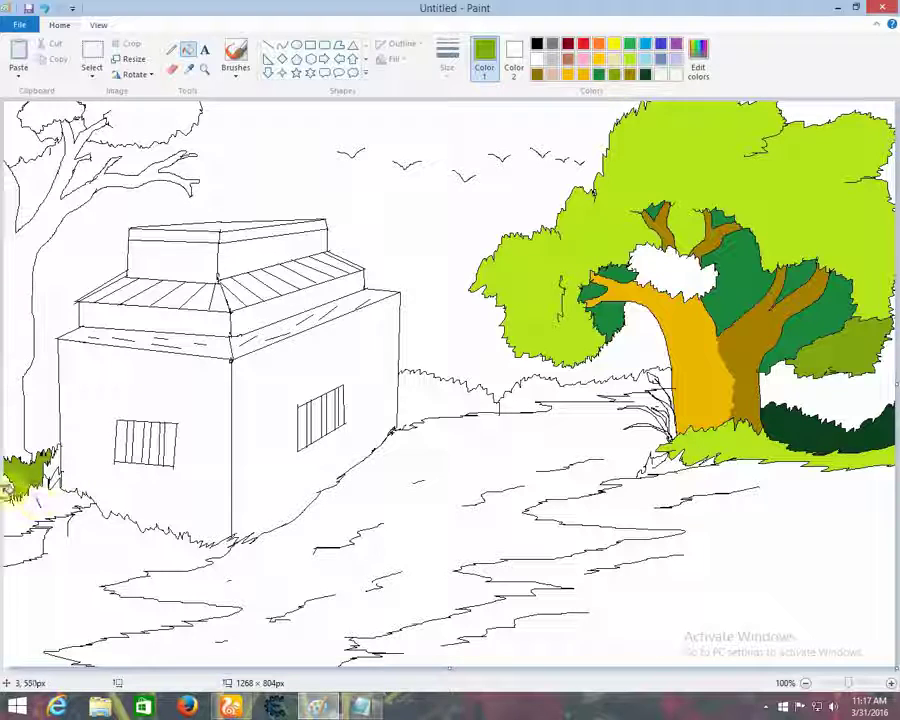
pyautogui.click(18, 265)
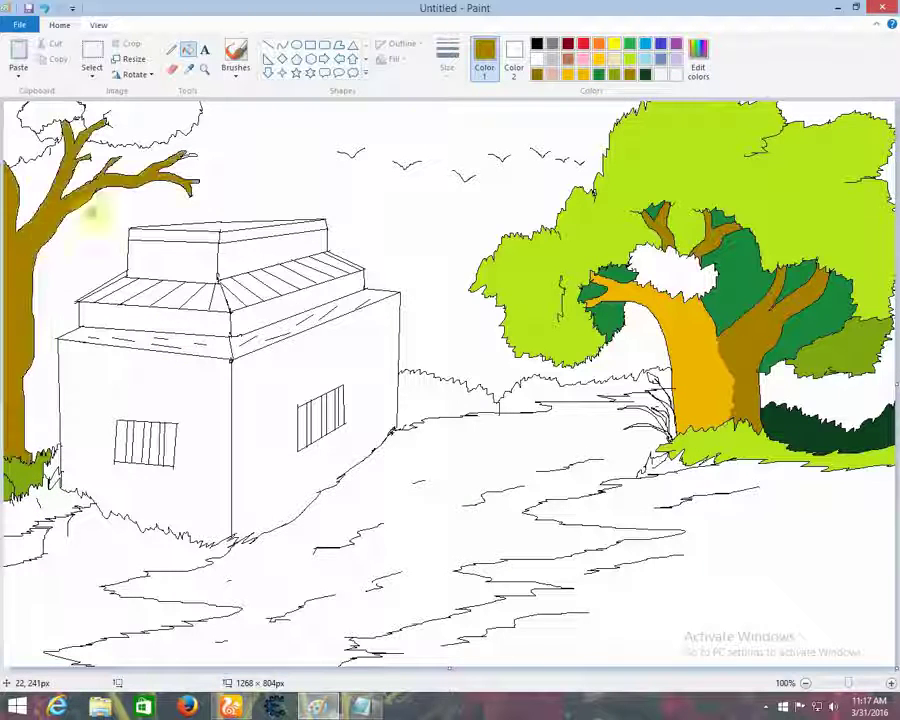
# Step: Try very dark green, black and a custom grey as fills for the left tree's trunk and branches
pyautogui.click(650, 77)
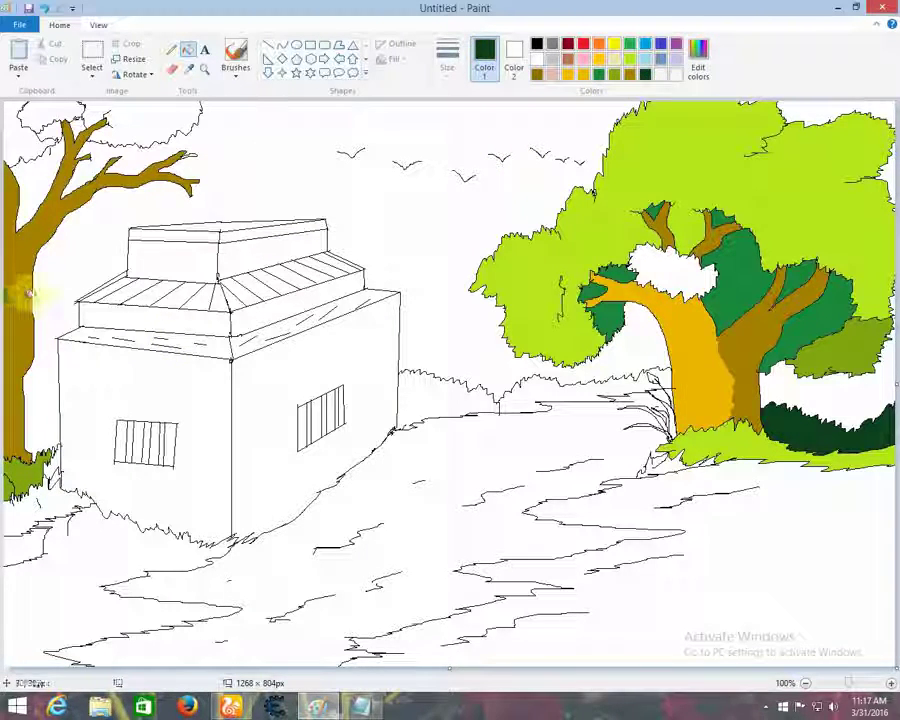
pyautogui.click(18, 210)
pyautogui.click(537, 44)
pyautogui.click(71, 165)
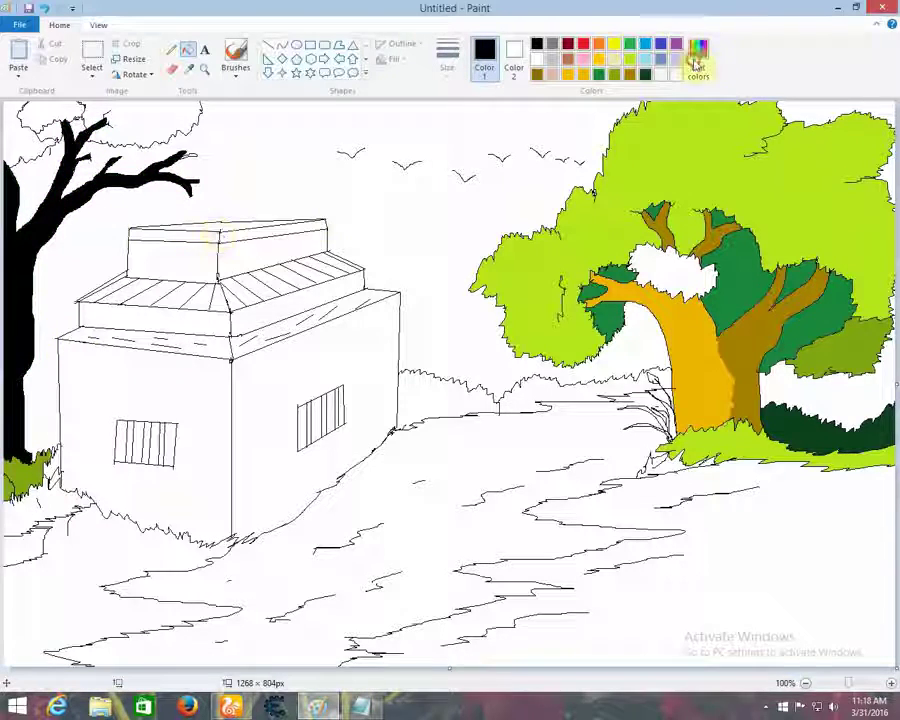
pyautogui.click(698, 60)
pyautogui.moveTo(603, 383); pyautogui.dragTo(598, 315)
pyautogui.click(314, 444)
pyautogui.click(140, 190)
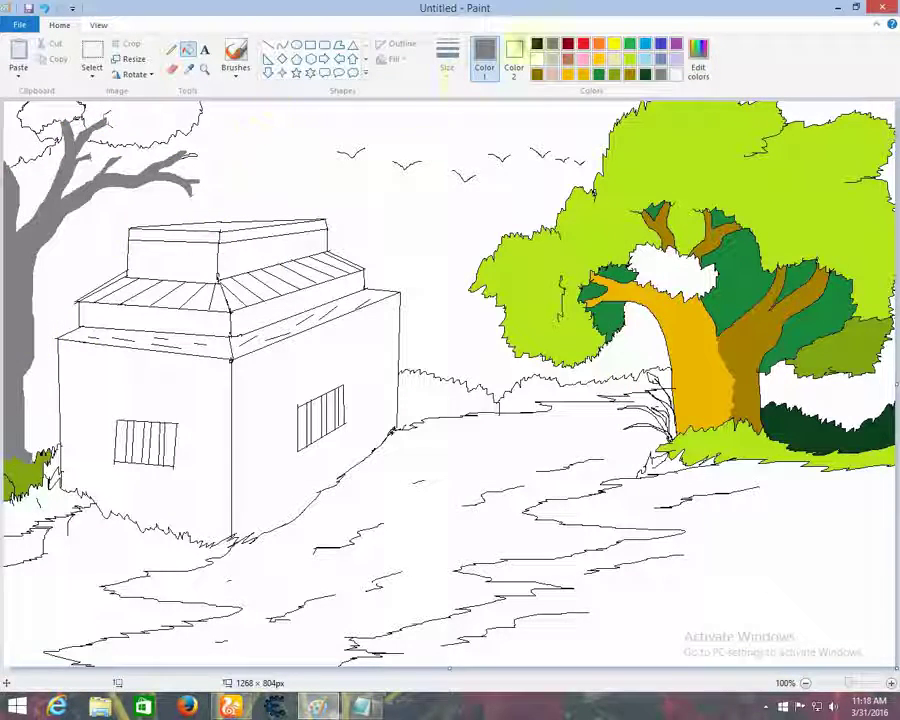
# Step: Mix a dark brown and fill the left tree's trunk and branches with it
pyautogui.click(698, 60)
pyautogui.moveTo(598, 330); pyautogui.dragTo(599, 360)
pyautogui.click(336, 447)
pyautogui.click(121, 150)
# Step: Fill the left tree's crown sections with lime in the middle, olive green on the right and dark green on the left
pyautogui.click(610, 75)
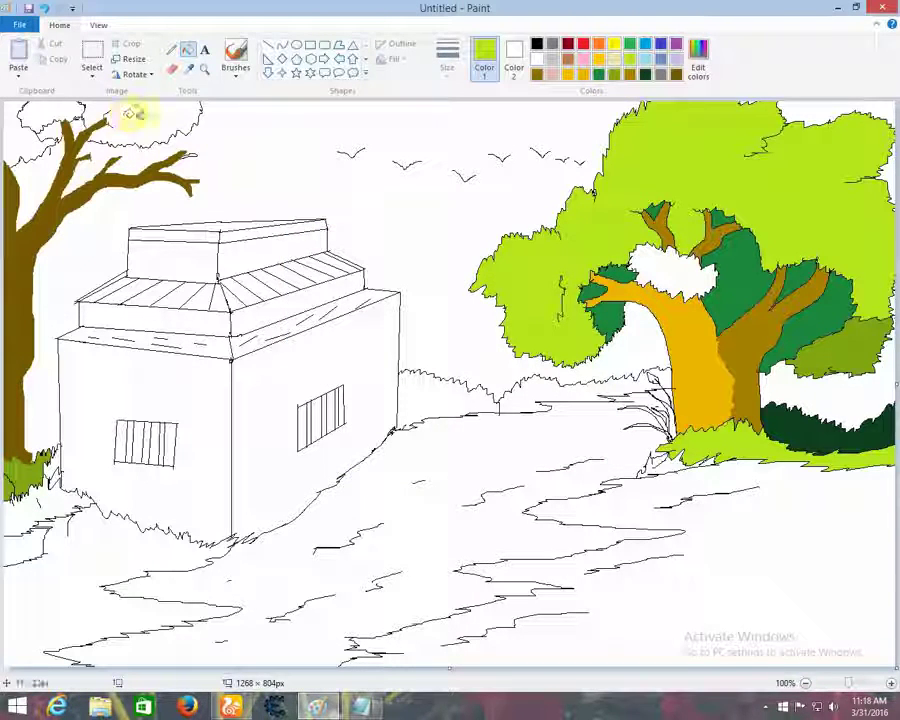
pyautogui.click(127, 112)
pyautogui.click(62, 116)
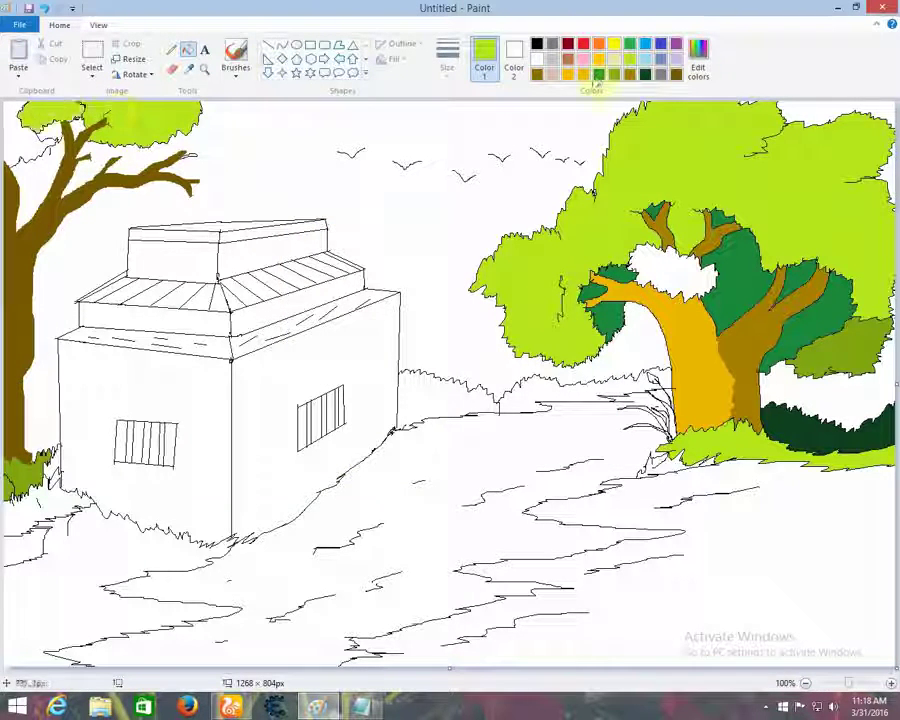
pyautogui.click(136, 106)
pyautogui.click(599, 74)
pyautogui.click(36, 142)
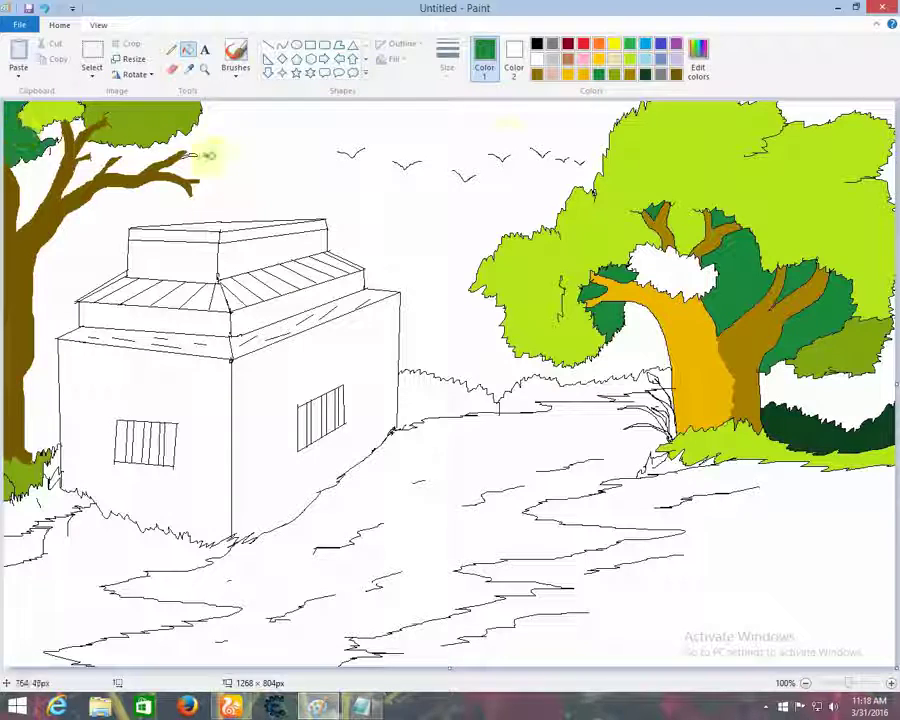
# Step: Mix a pale blue and fill the sky around the birds and building with it
pyautogui.click(645, 58)
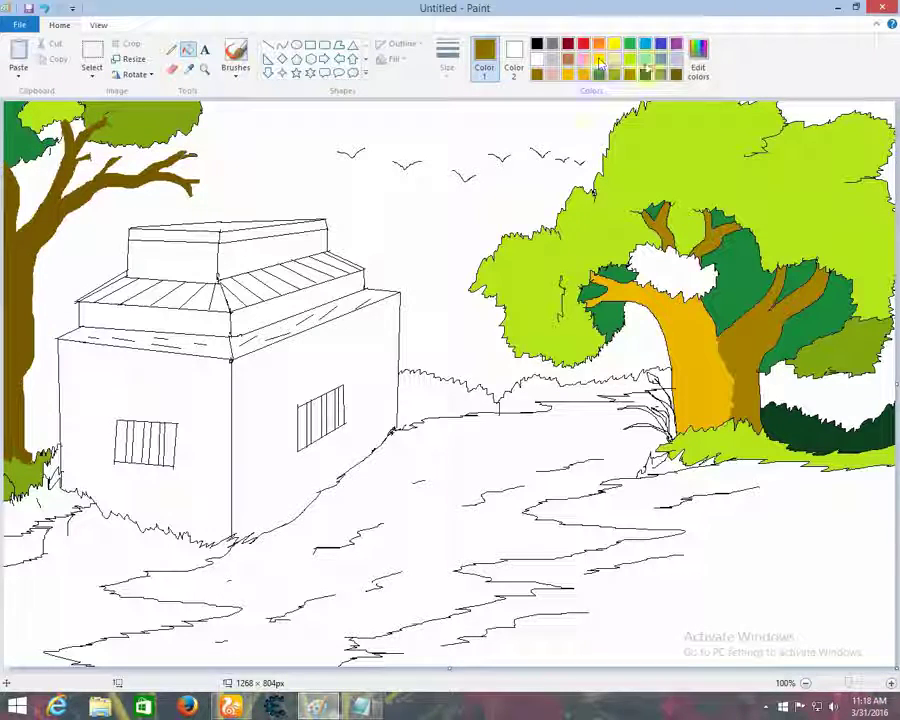
pyautogui.click(455, 170)
pyautogui.click(698, 60)
pyautogui.click(312, 442)
# Step: Fill the distant hedge and the right foreground ground with lime, and the winding path with gold
pyautogui.click(629, 58)
pyautogui.click(426, 401)
pyautogui.click(557, 77)
pyautogui.click(432, 494)
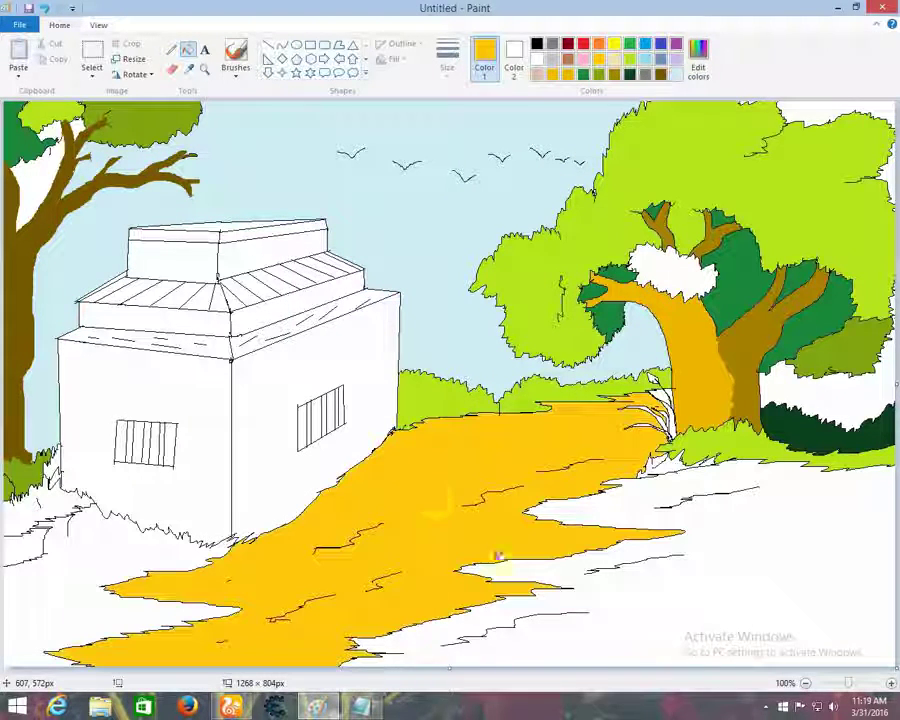
pyautogui.click(743, 580)
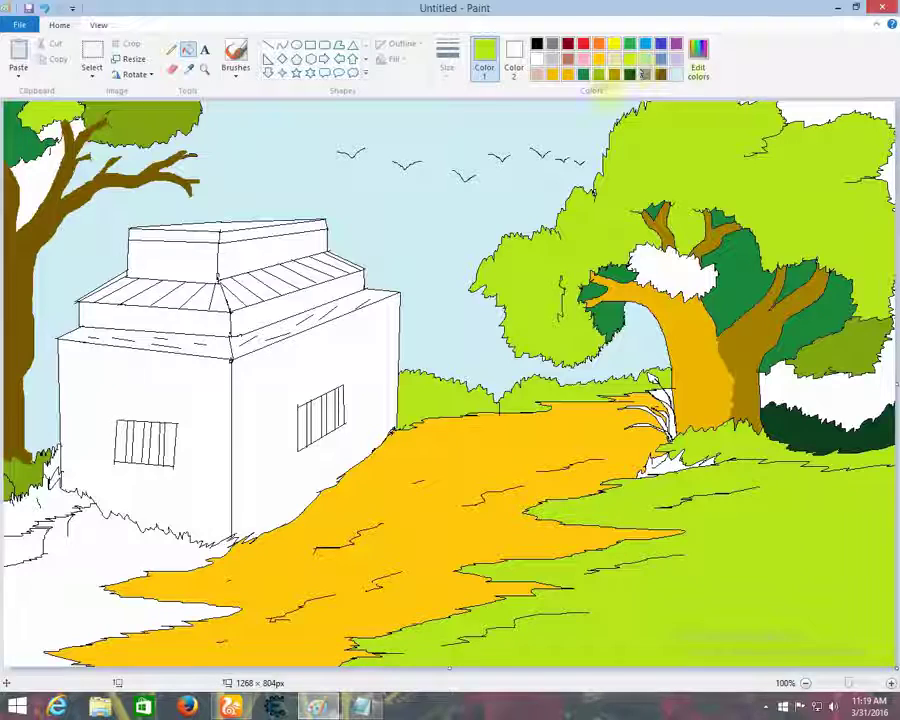
# Step: Mix a lighter lime and fill the grass at the right tree's base and the left foreground ground with it
pyautogui.click(698, 60)
pyautogui.moveTo(594, 322); pyautogui.dragTo(596, 314)
pyautogui.click(318, 442)
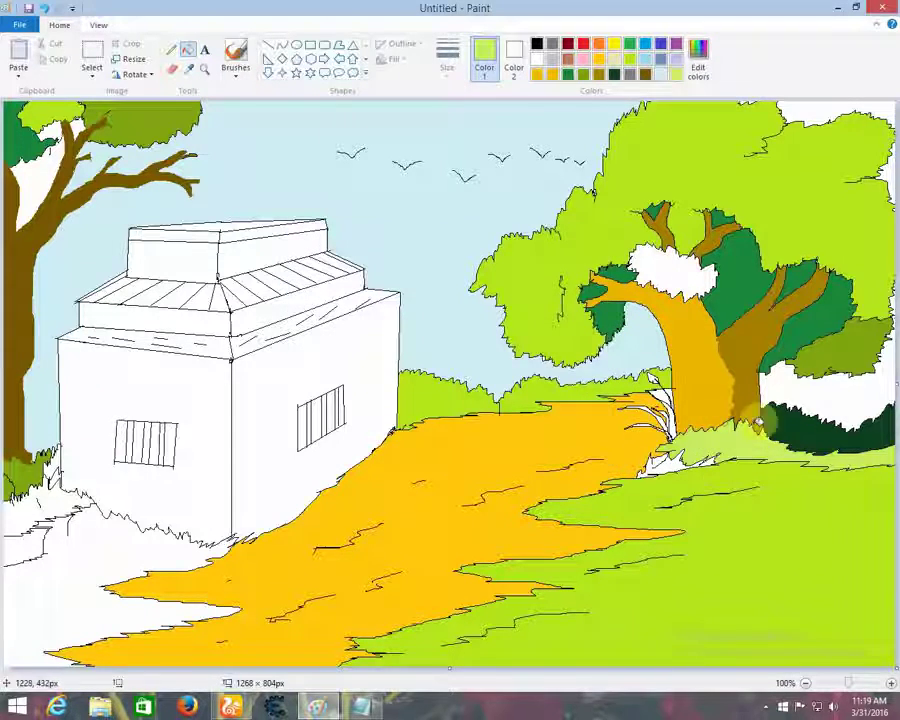
pyautogui.click(661, 74)
pyautogui.click(44, 595)
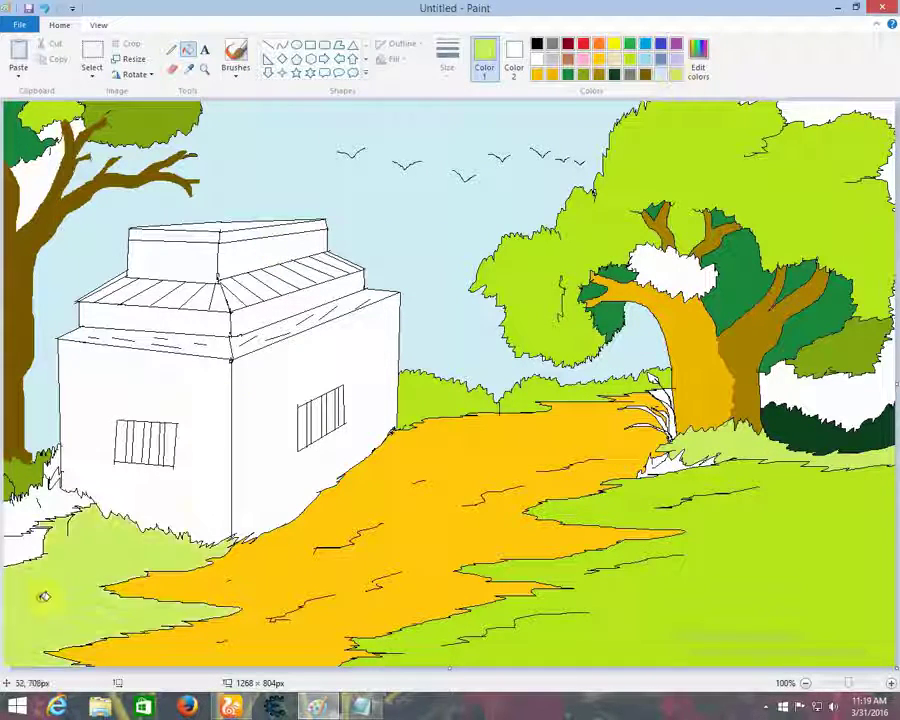
# Step: Fill the grass left of the building with lime, the leaves beside its wall with green, and the left tree's branch gaps with pale blue
pyautogui.click(42, 499)
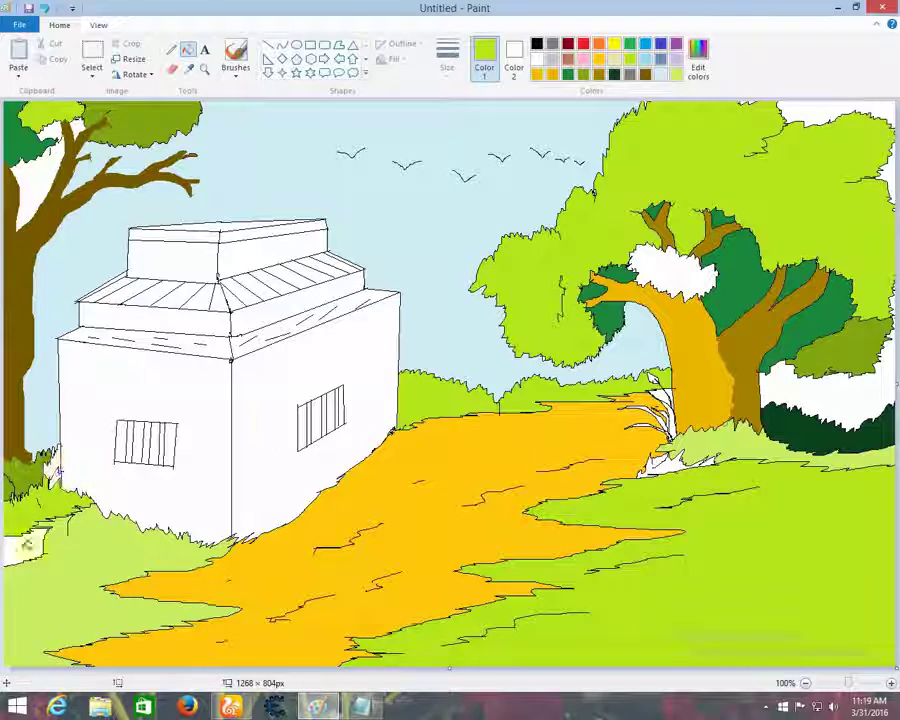
pyautogui.click(630, 43)
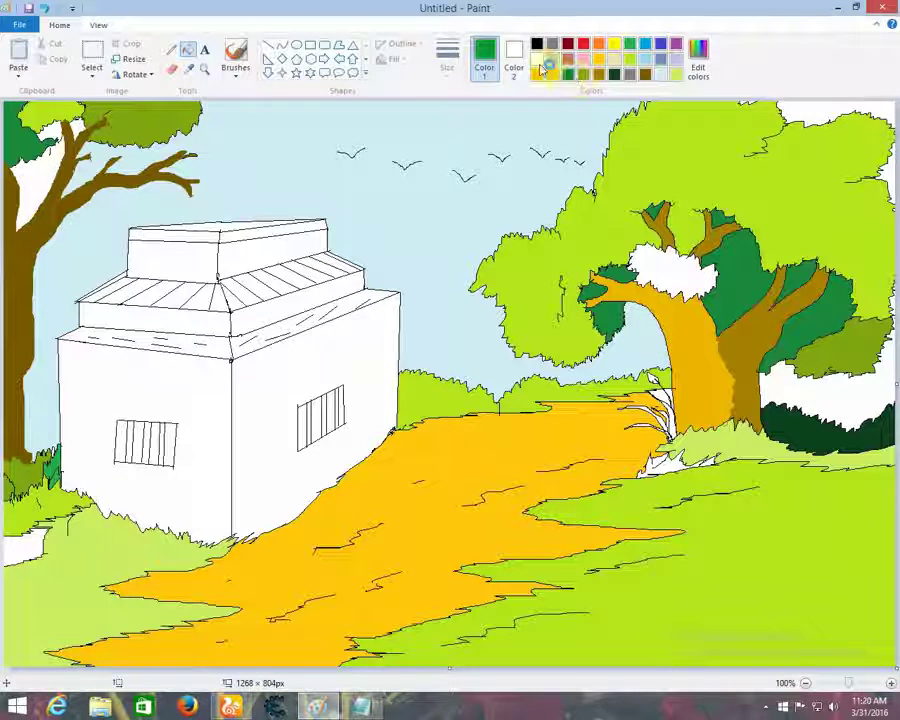
pyautogui.click(662, 74)
pyautogui.click(25, 178)
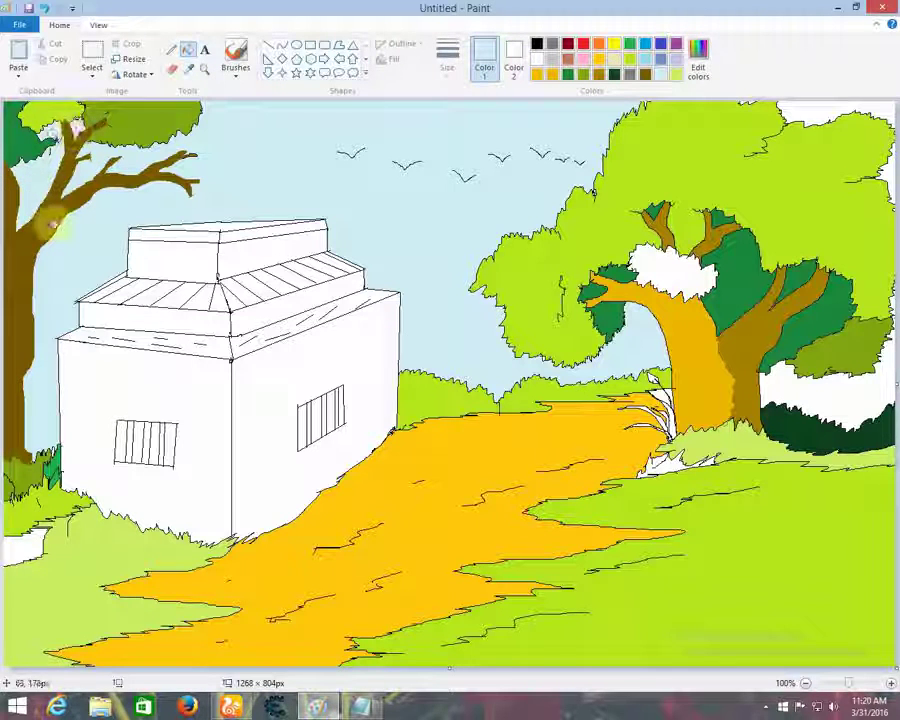
# Step: Outline the ditch left of the building with black Pencil lines and fill it with a custom dark brown (red 125, green 97, blue 0)
pyautogui.click(172, 48)
pyautogui.click(537, 43)
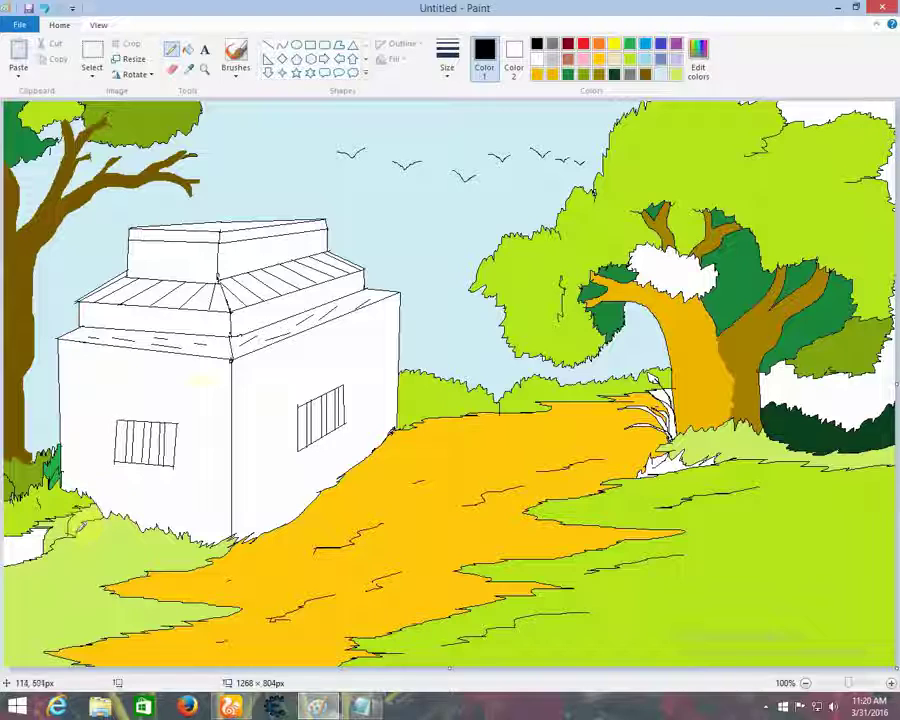
pyautogui.click(188, 48)
pyautogui.click(614, 43)
pyautogui.click(698, 50)
pyautogui.moveTo(598, 316); pyautogui.dragTo(598, 374)
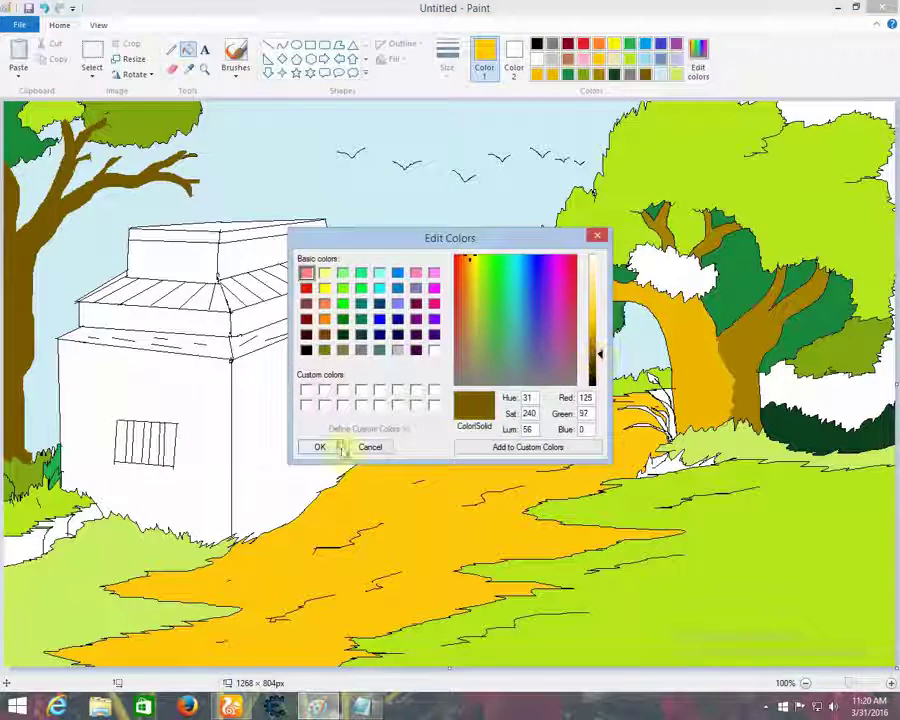
pyautogui.click(322, 444)
pyautogui.click(25, 548)
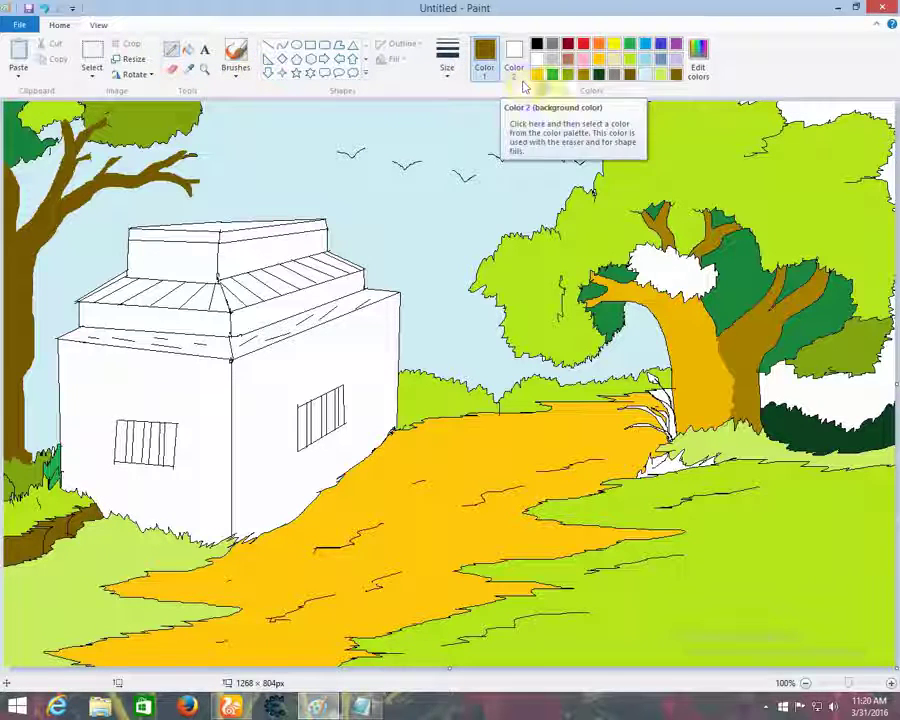
# Step: Darken yellow to a custom olive brown and try it as the fill for the winding path
pyautogui.click(614, 43)
pyautogui.click(698, 64)
pyautogui.moveTo(595, 322); pyautogui.dragTo(595, 372)
pyautogui.click(322, 445)
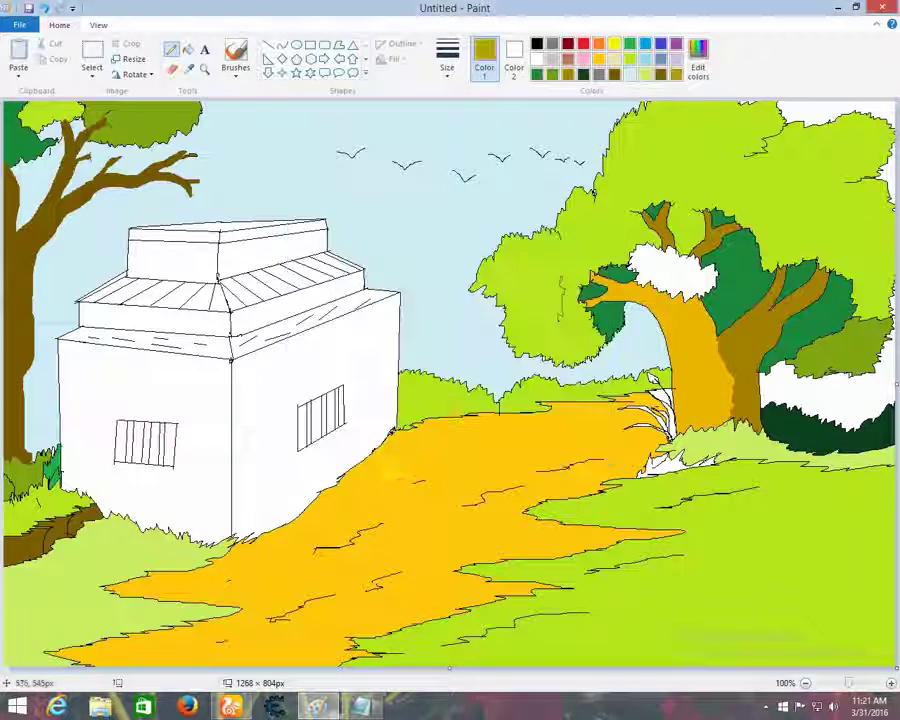
pyautogui.click(447, 430)
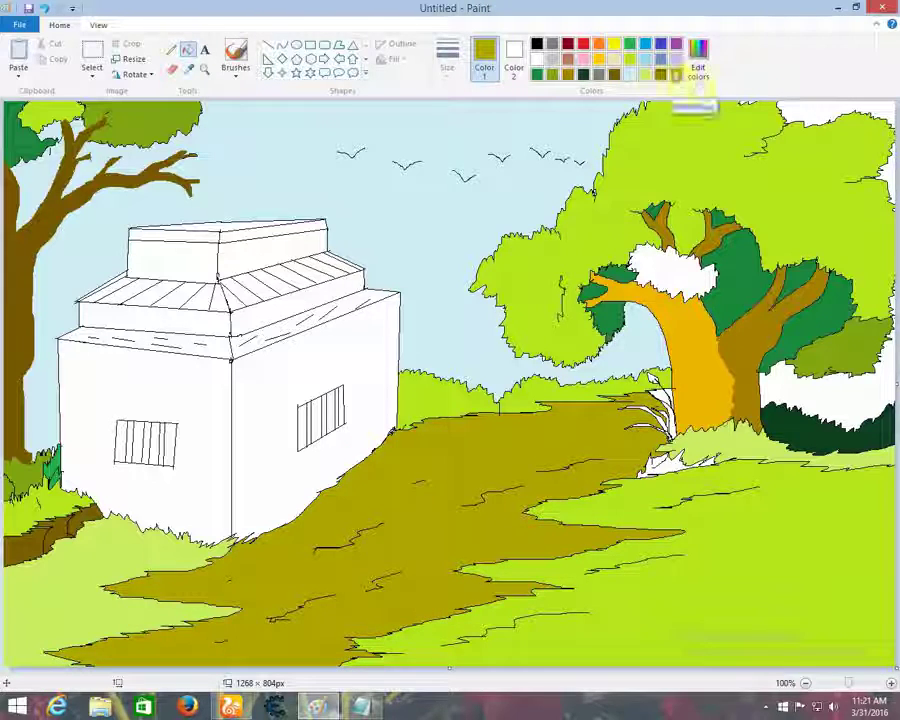
# Step: Mix a brighter mustard yellow and fill the winding path with it
pyautogui.click(698, 64)
pyautogui.moveTo(597, 335); pyautogui.dragTo(597, 318)
pyautogui.click(320, 445)
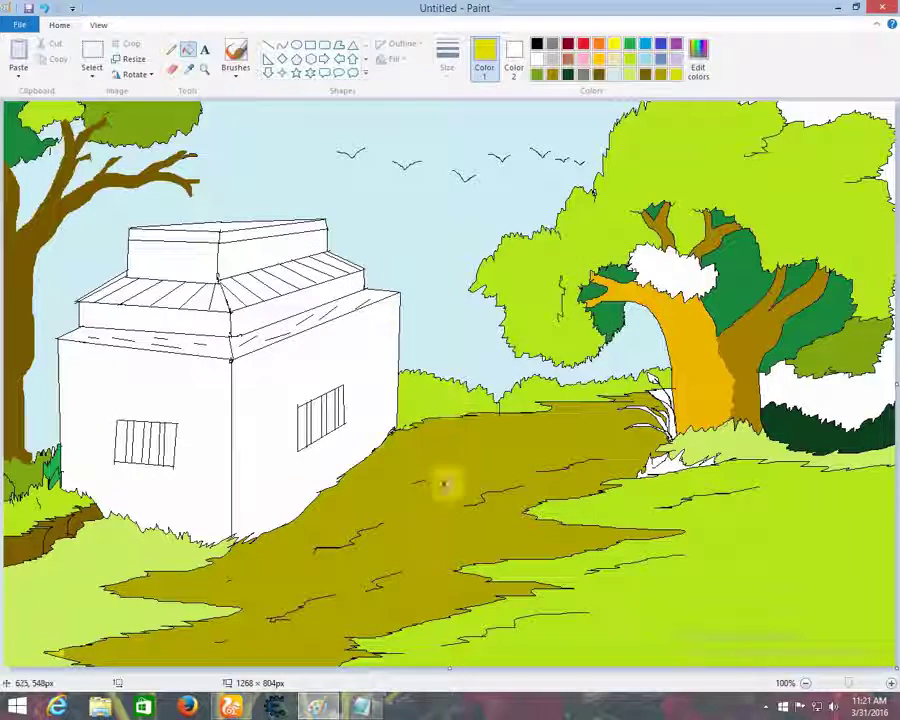
pyautogui.click(445, 485)
pyautogui.click(268, 45)
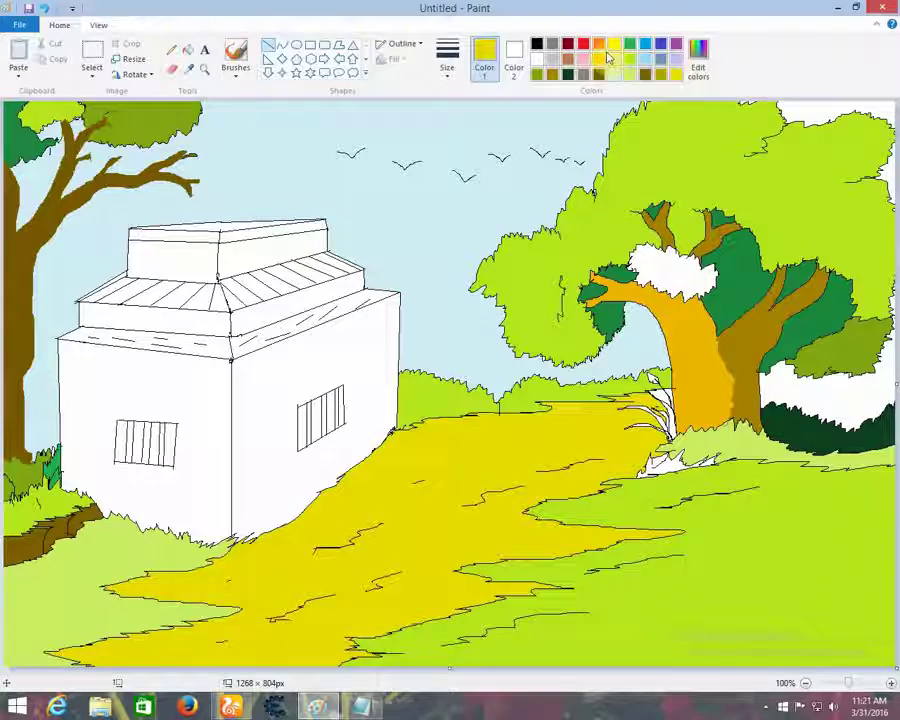
pyautogui.click(682, 76)
pyautogui.moveTo(597, 280); pyautogui.dragTo(597, 317)
pyautogui.click(596, 236)
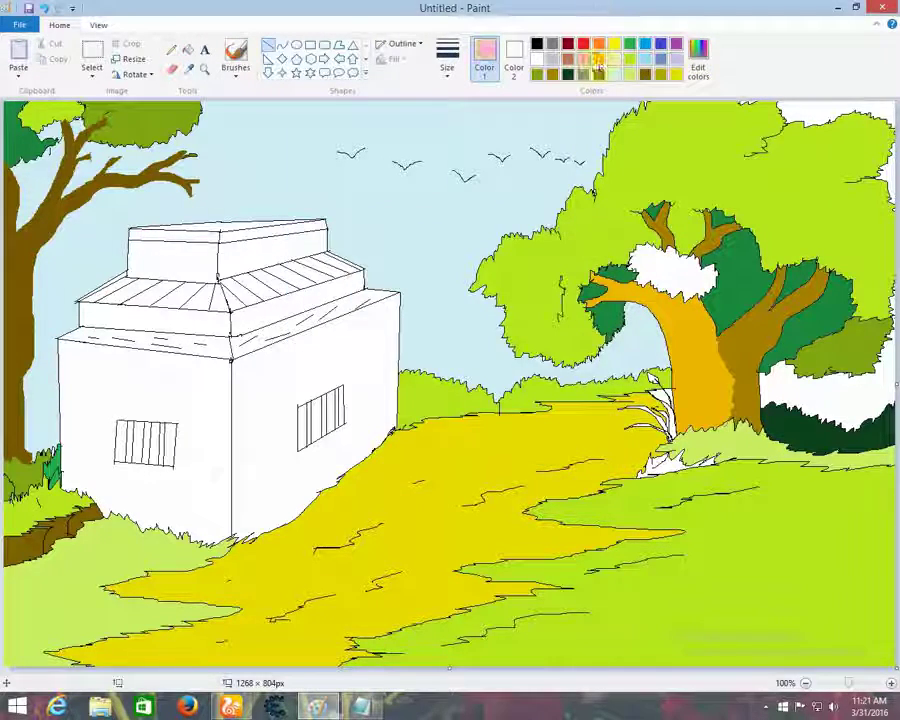
# Step: Fill the building's right wall with a custom dark gold (red 202, green 156, blue 0) and its left wall with gold
pyautogui.click(698, 70)
pyautogui.moveTo(596, 300); pyautogui.dragTo(596, 340)
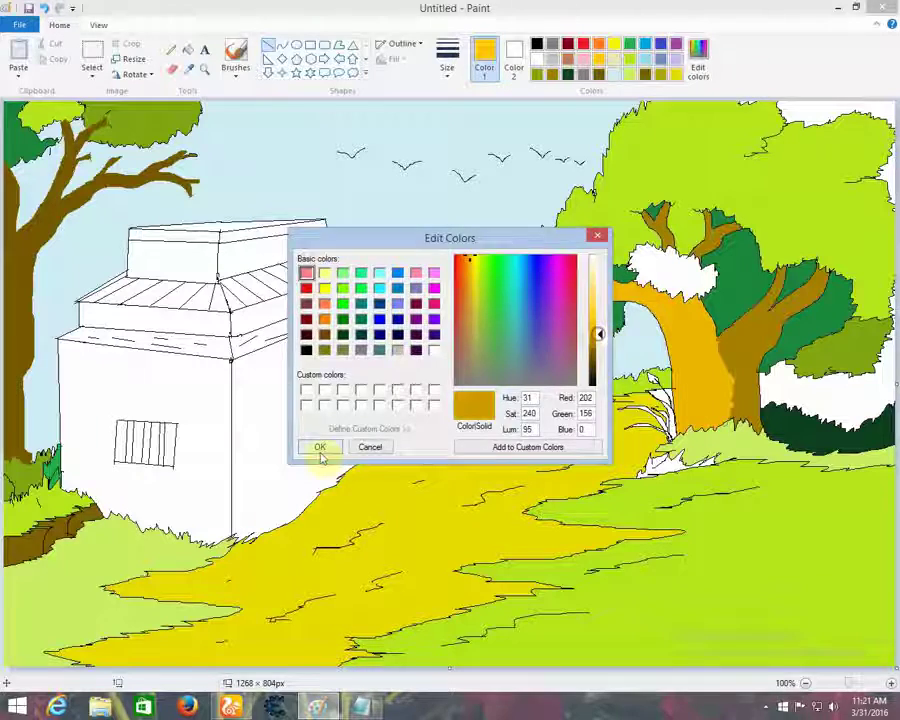
pyautogui.click(316, 445)
pyautogui.click(188, 49)
pyautogui.click(300, 330)
pyautogui.click(591, 62)
pyautogui.click(145, 400)
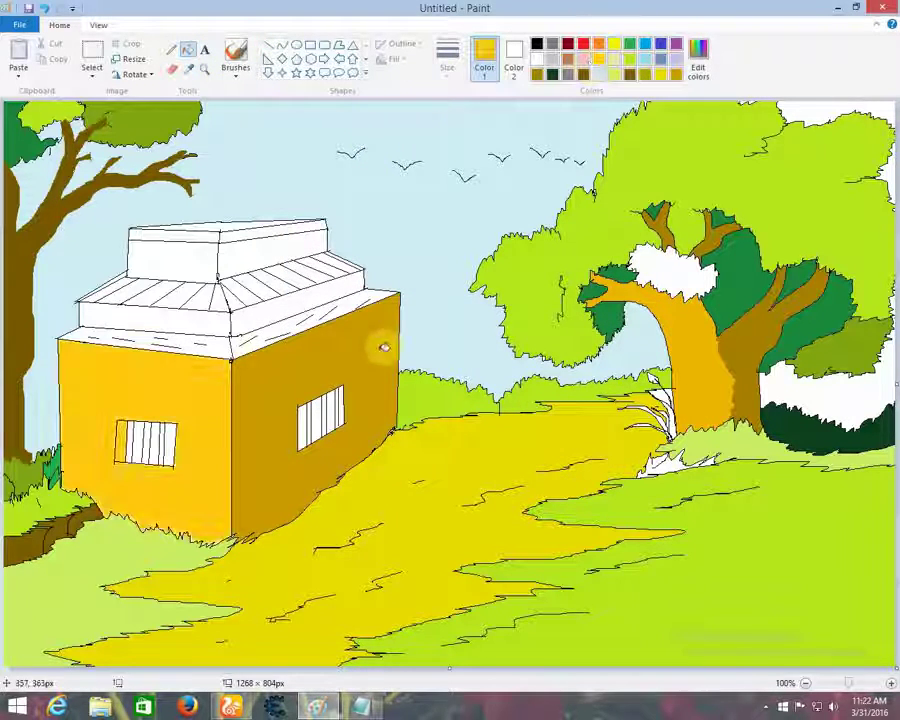
# Step: Fill the building's upper wall bands with gold and dark gold, and the left roof slope's panels with red
pyautogui.click(160, 320)
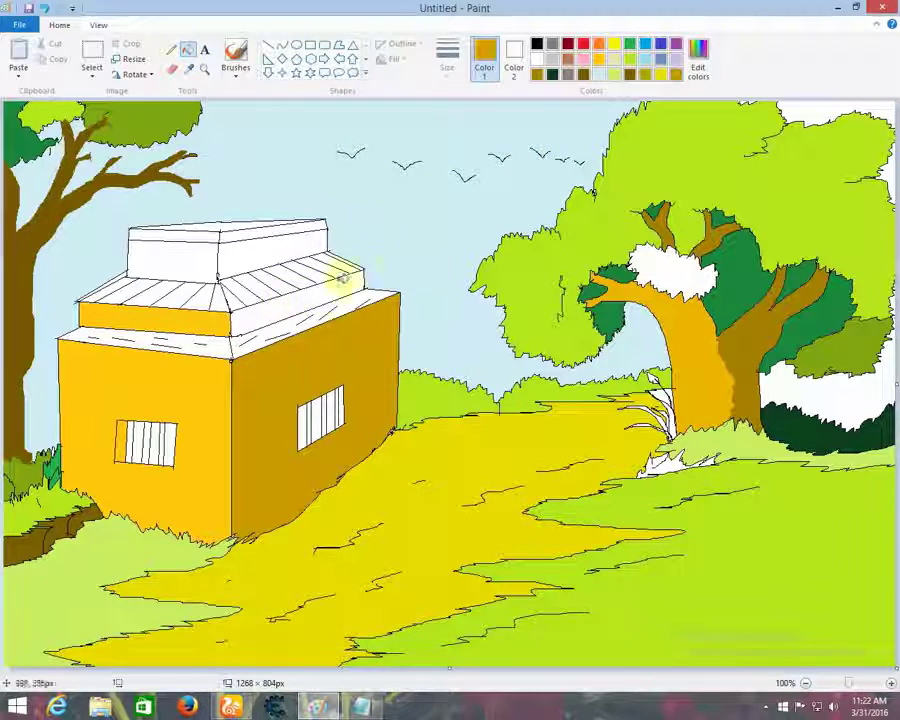
pyautogui.click(598, 43)
pyautogui.click(118, 291)
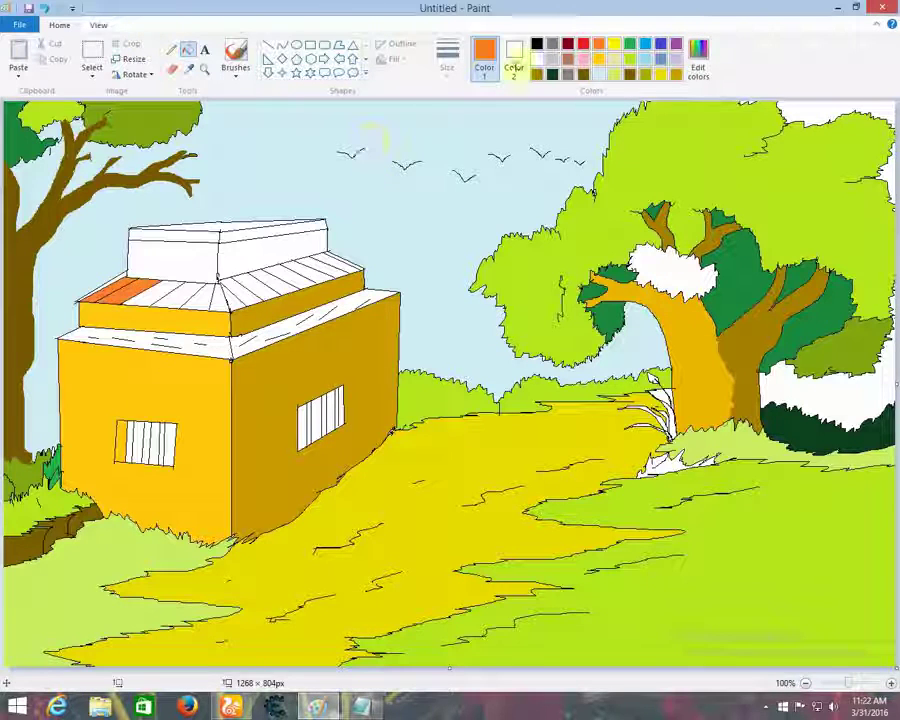
pyautogui.click(120, 290)
pyautogui.click(152, 292)
pyautogui.click(182, 296)
pyautogui.click(208, 298)
pyautogui.click(114, 282)
# Step: Mix a darker red (red 177, green 14, blue 22) and fill the right roof slope's panels with it
pyautogui.click(698, 60)
pyautogui.moveTo(597, 311); pyautogui.dragTo(599, 334)
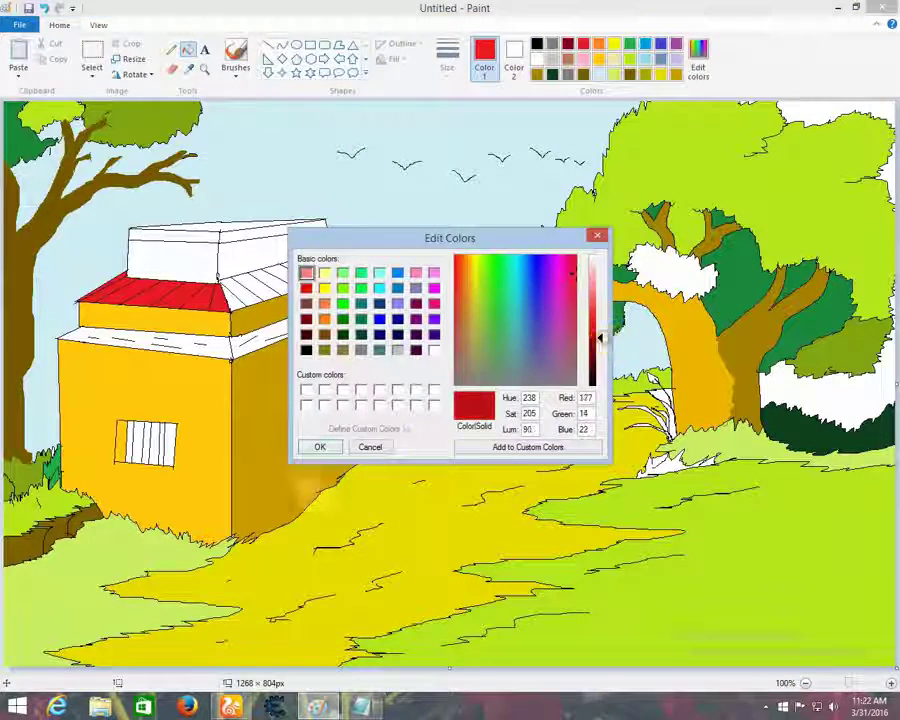
pyautogui.click(317, 444)
pyautogui.click(340, 260)
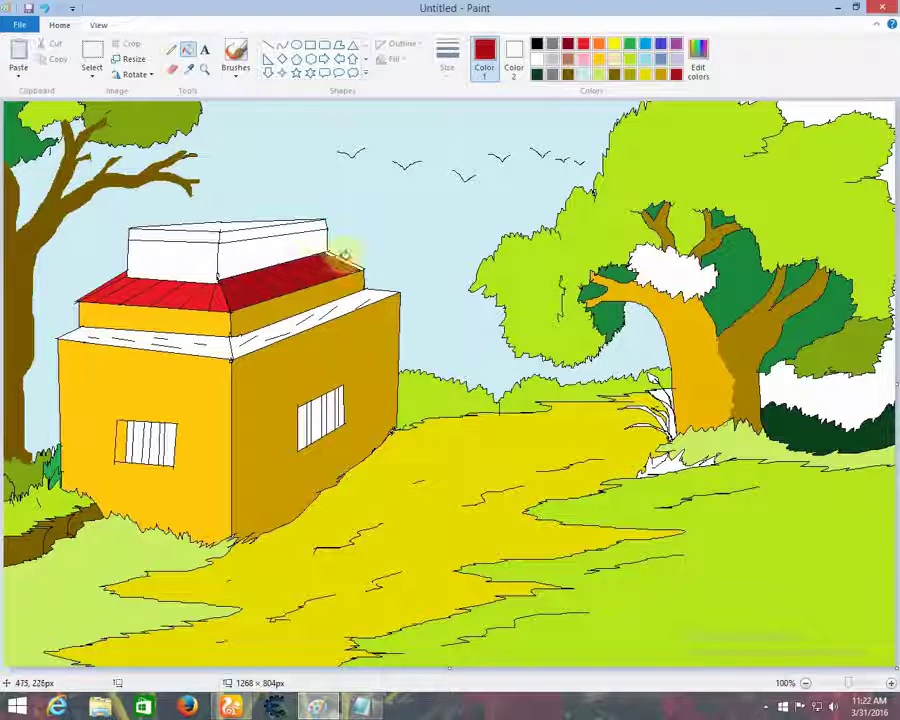
# Step: Mix a dark gold brown (red 159, green 123, blue 0) and fill the ledge above the right wall with it
pyautogui.click(660, 77)
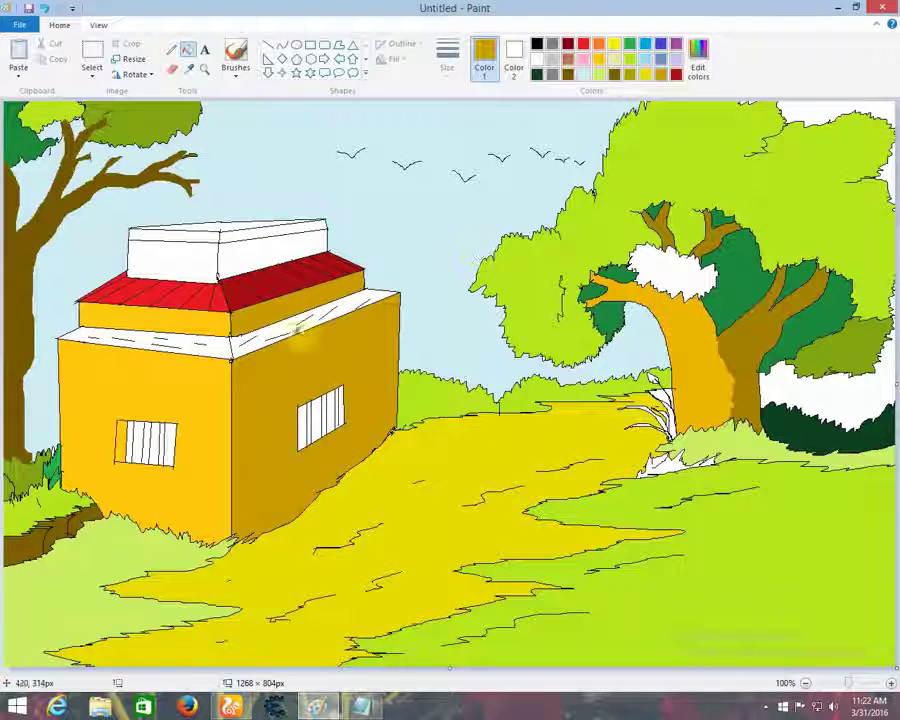
pyautogui.click(698, 60)
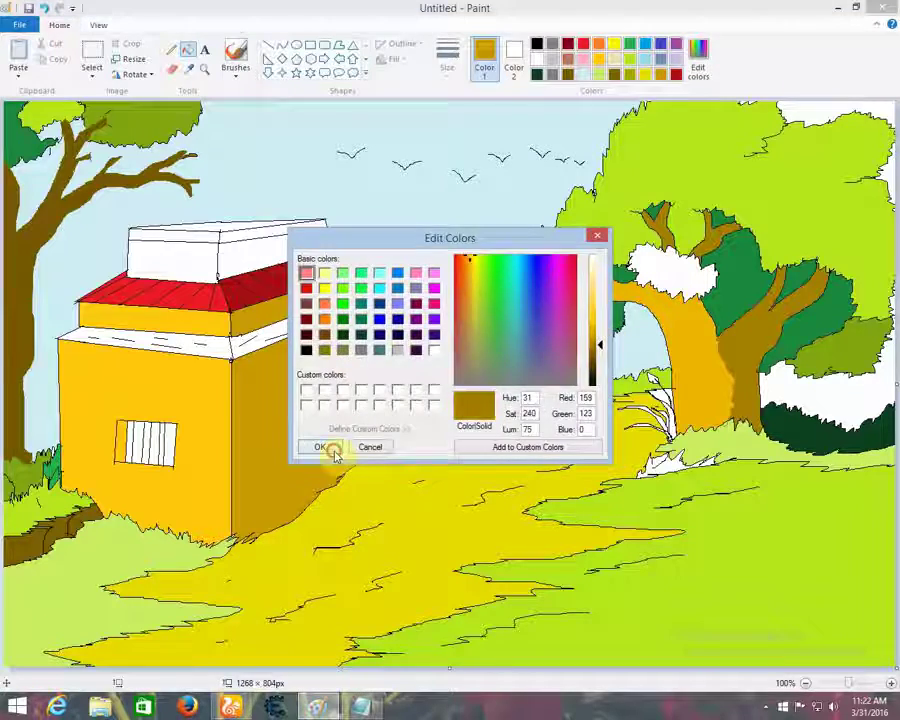
pyautogui.click(320, 446)
pyautogui.click(281, 321)
# Step: Mix slightly darker golds, ending with red 242, green 188, blue 0, and recolour the ledge above the left wall
pyautogui.click(598, 60)
pyautogui.click(698, 60)
pyautogui.moveTo(598, 312)
pyautogui.mouseDown()
pyautogui.moveTo(598, 304)
pyautogui.moveTo(598, 322)
pyautogui.mouseUp()
pyautogui.click(320, 446)
pyautogui.click(698, 60)
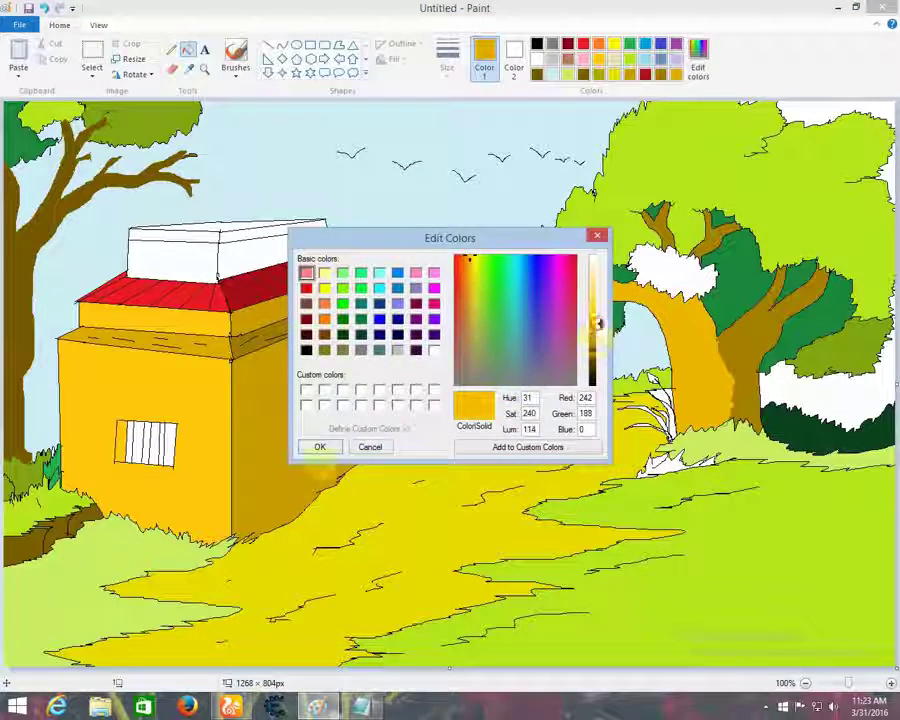
pyautogui.click(320, 446)
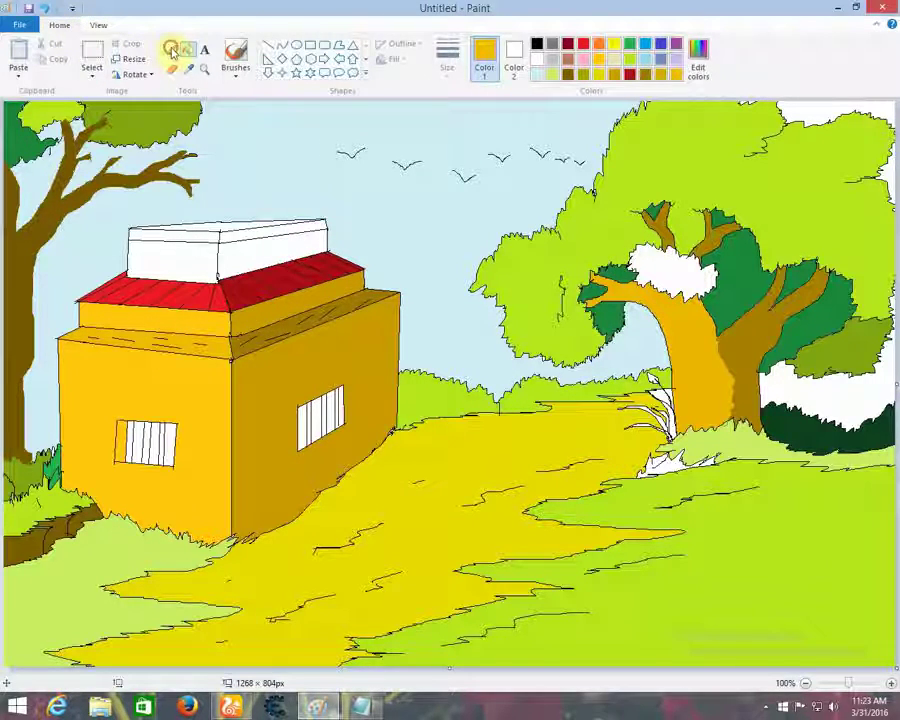
# Step: Retouch the left window's edge with black Pencil and fill its outermost left strip with white
pyautogui.click(537, 44)
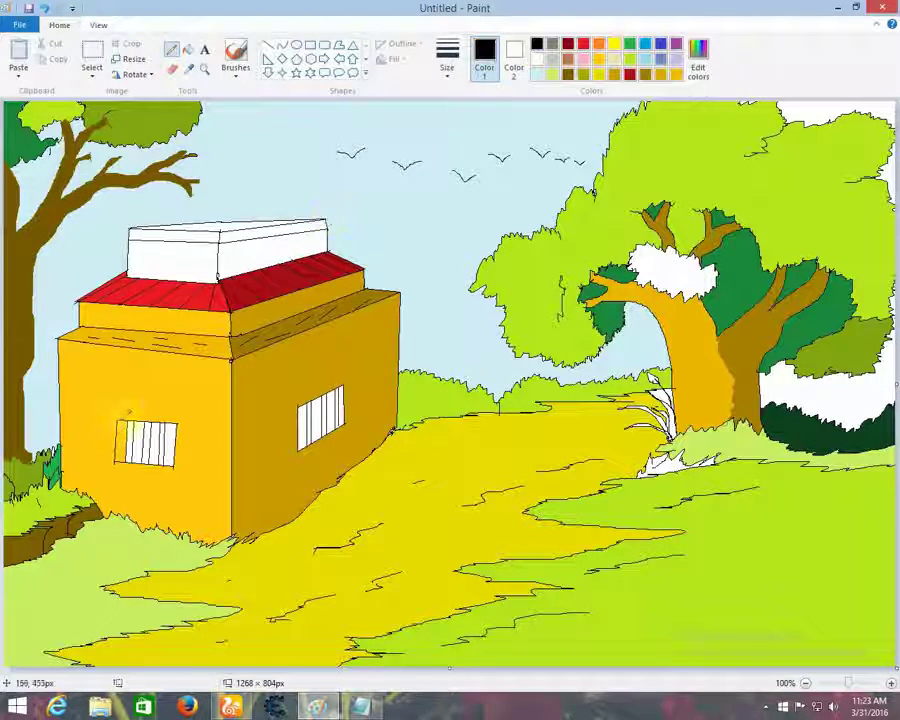
pyautogui.click(538, 60)
pyautogui.click(132, 447)
# Step: Mix a custom brown (red 120, green 74, blue 50) and start filling the left window's bars with it
pyautogui.click(598, 59)
pyautogui.click(629, 75)
pyautogui.click(568, 59)
pyautogui.click(698, 58)
pyautogui.moveTo(600, 316); pyautogui.dragTo(598, 341)
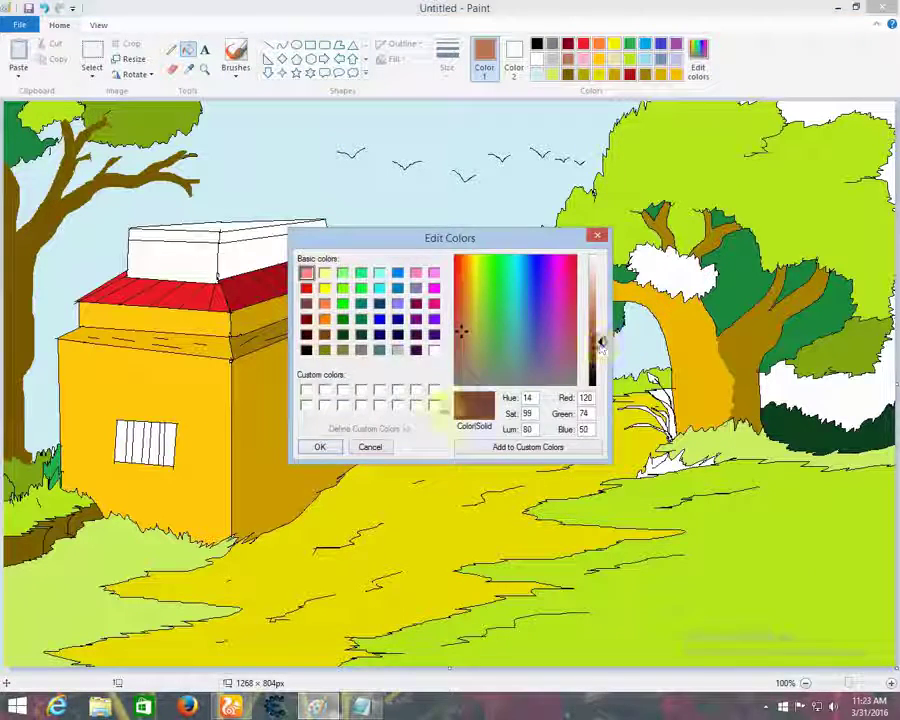
pyautogui.click(320, 446)
pyautogui.click(129, 444)
pyautogui.click(142, 444)
pyautogui.click(156, 444)
pyautogui.click(770, 706)
pyautogui.rightClick(765, 631)
pyautogui.click(773, 281)
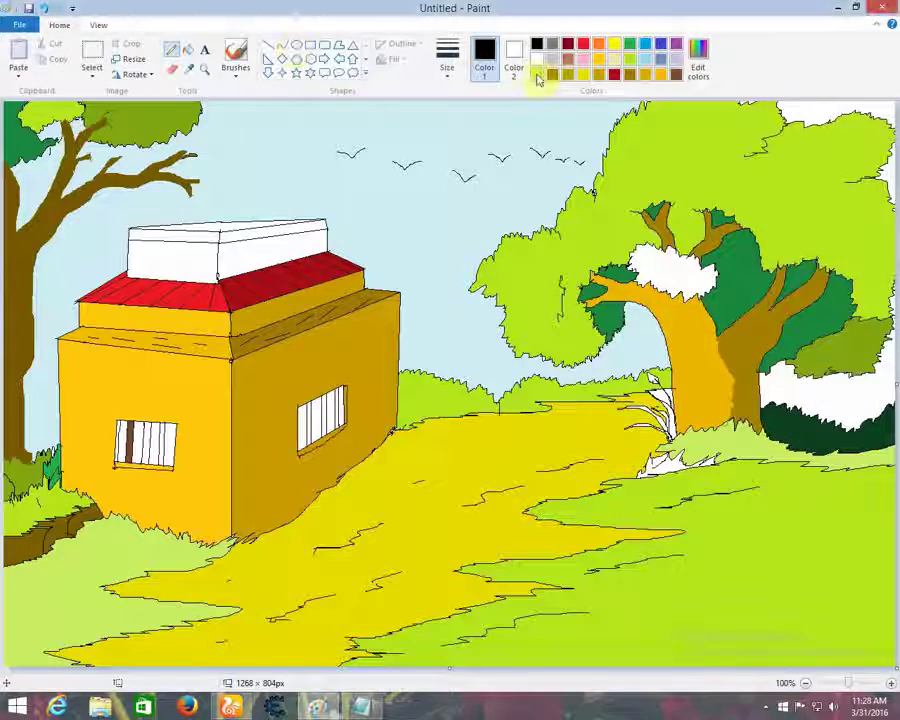
# Step: Mix a pale lime (red 223, green 244, blue 159) and fill the white foliage clump above the right tree's trunk
pyautogui.click(698, 60)
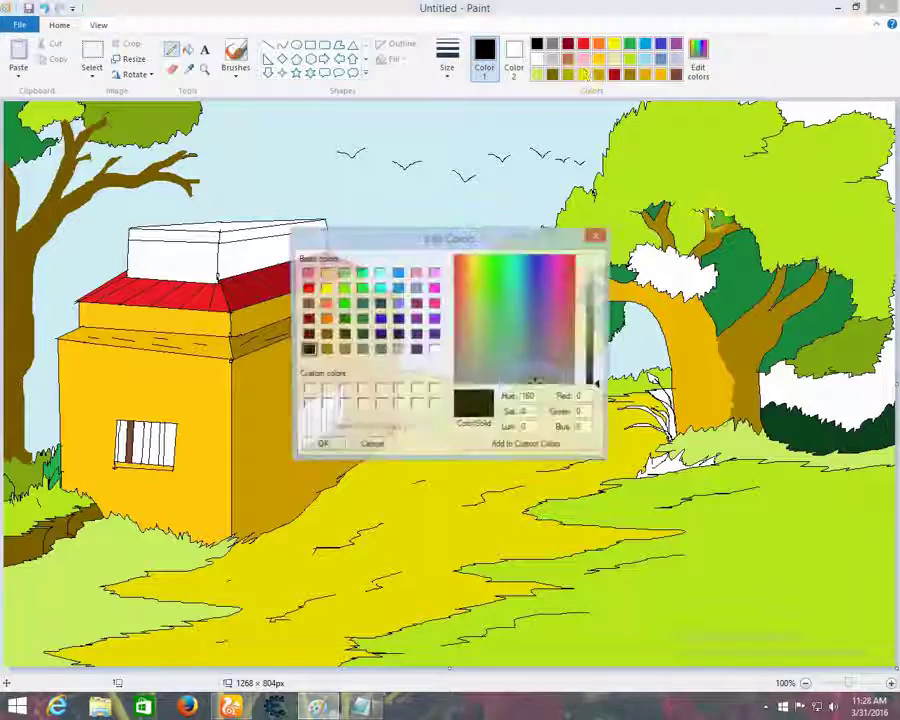
pyautogui.click(597, 234)
pyautogui.click(537, 75)
pyautogui.click(703, 58)
pyautogui.click(599, 283)
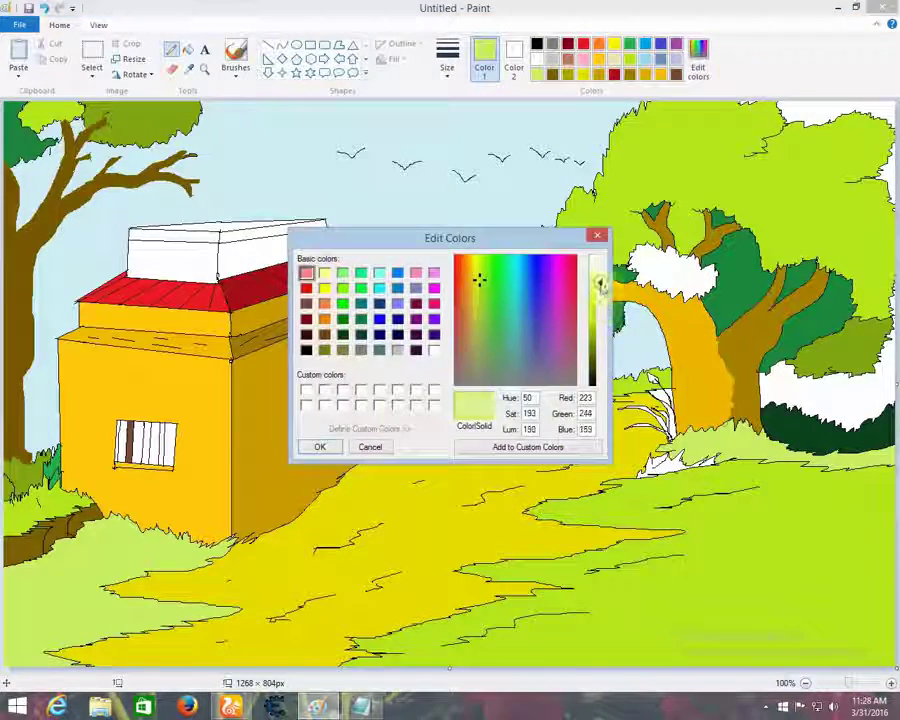
pyautogui.click(320, 446)
pyautogui.click(187, 49)
pyautogui.click(672, 266)
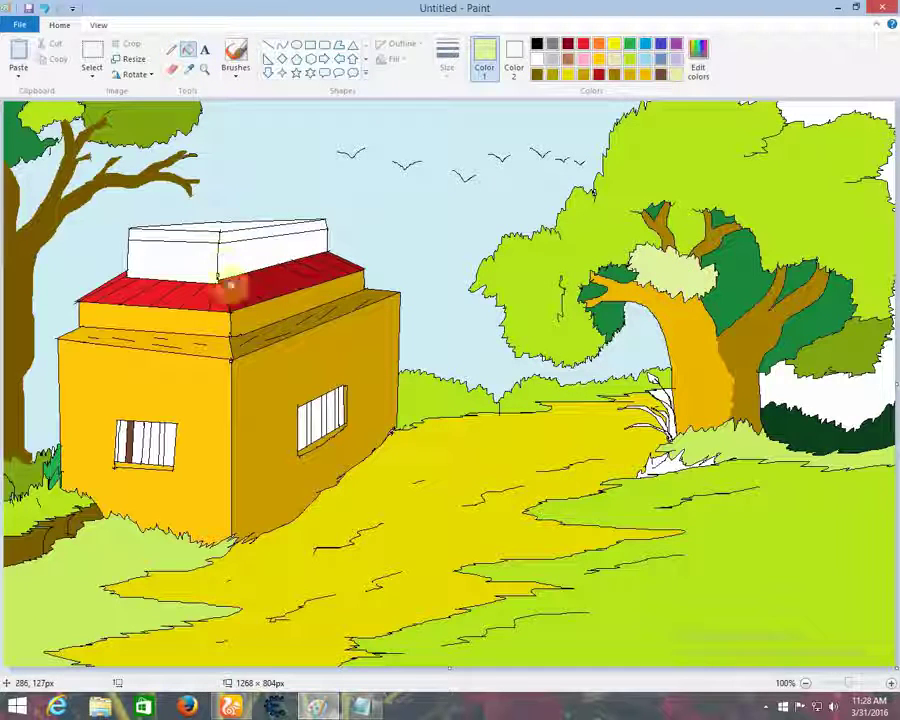
# Step: Fill the remaining bars of both windows with the custom brown
pyautogui.click(661, 75)
pyautogui.click(162, 453)
pyautogui.click(309, 429)
pyautogui.click(324, 423)
pyautogui.click(338, 417)
# Step: Fill the gaps between the bars of both windows with black
pyautogui.click(537, 44)
pyautogui.click(126, 441)
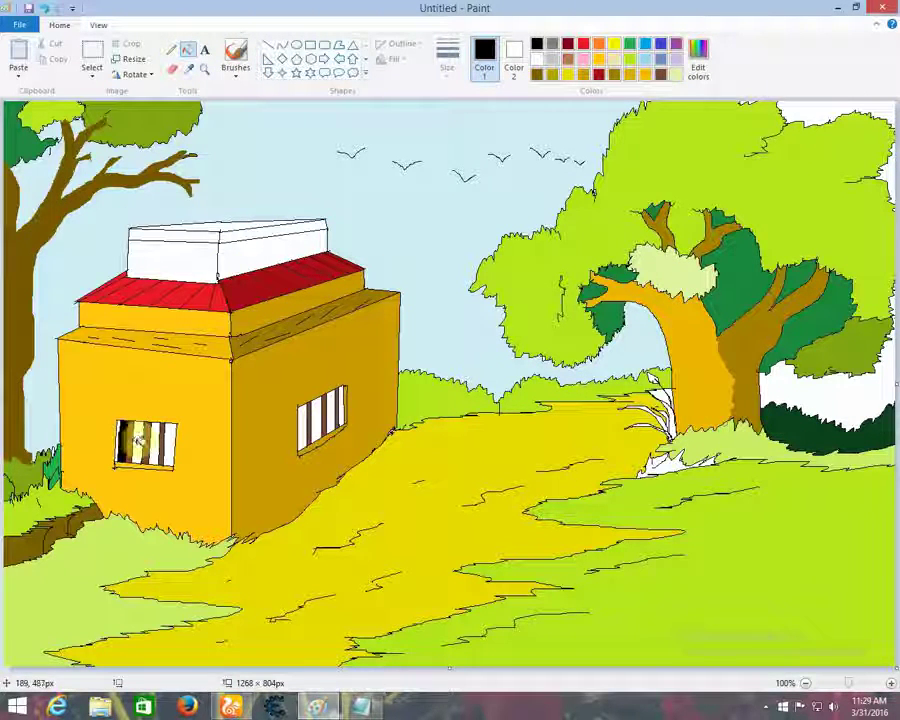
pyautogui.click(166, 443)
pyautogui.click(343, 414)
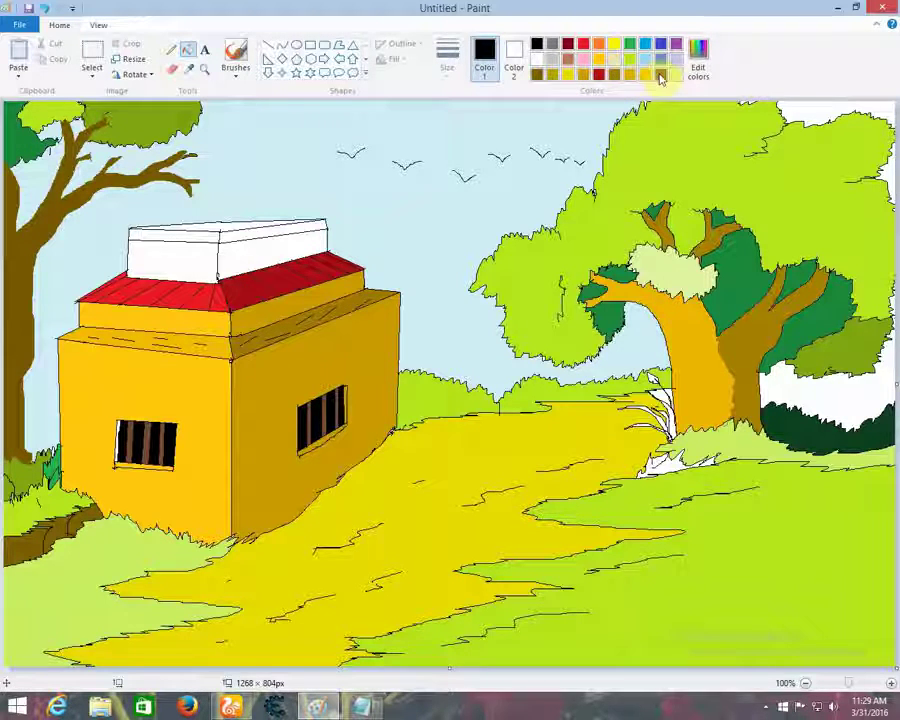
# Step: Darken gold to a custom dark brown and fill the building's right wall with it
pyautogui.click(599, 60)
pyautogui.click(698, 60)
pyautogui.click(600, 352)
pyautogui.moveTo(602, 352); pyautogui.dragTo(602, 366)
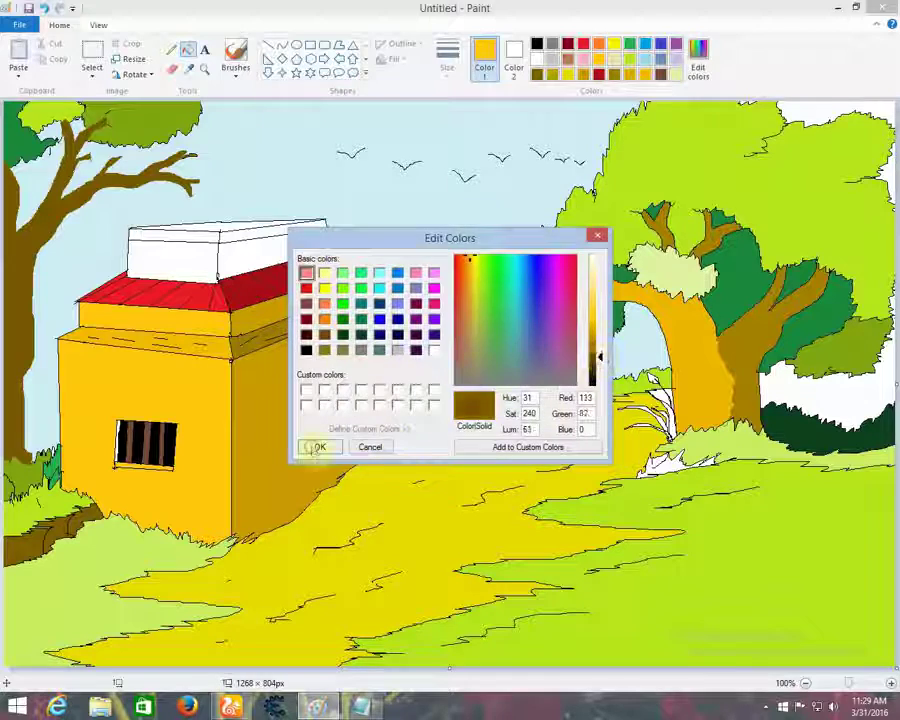
pyautogui.click(314, 446)
pyautogui.click(322, 433)
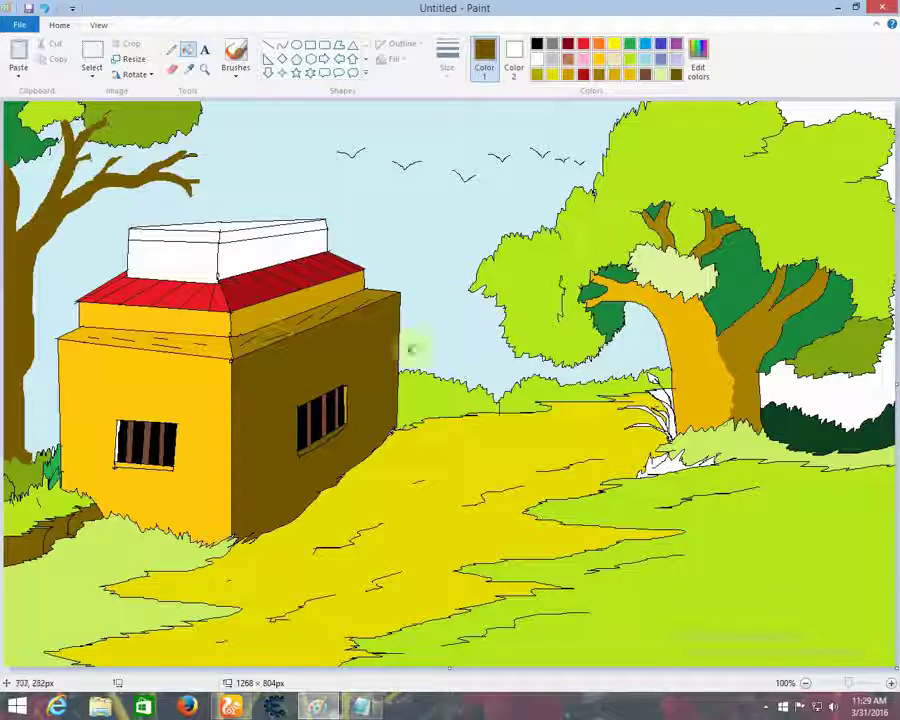
# Step: Undo the last change and retouch the outline of the right window's sill with black Pencil
pyautogui.click(537, 44)
pyautogui.click(552, 44)
pyautogui.click(44, 8)
pyautogui.click(174, 48)
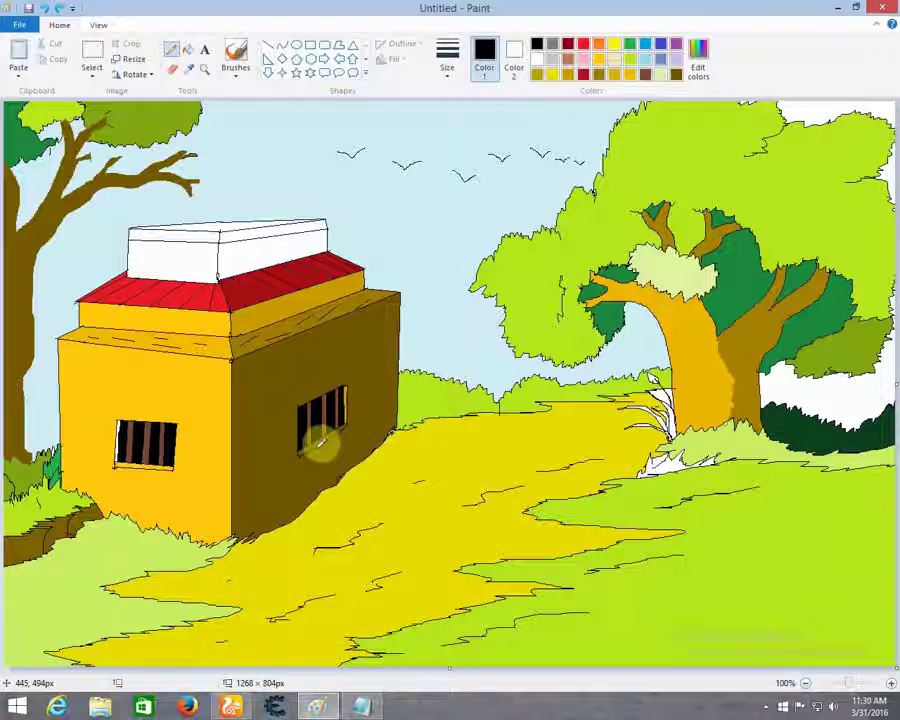
# Step: Try dark grey as the fill for the right window's sill
pyautogui.click(676, 74)
pyautogui.click(552, 44)
pyautogui.click(188, 49)
pyautogui.click(318, 436)
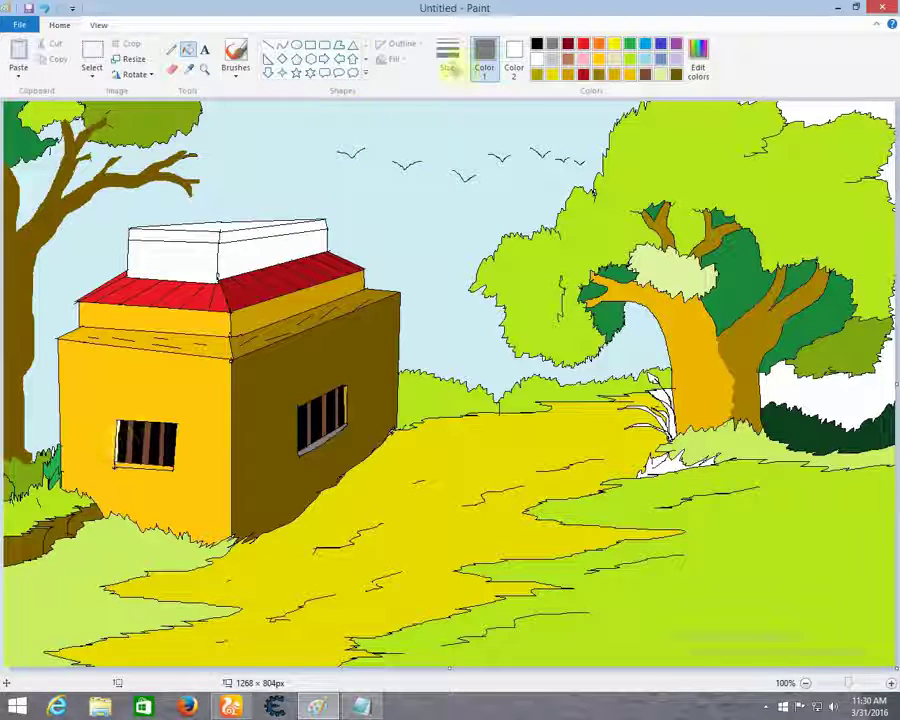
# Step: Fill the left window's outermost left strip and both windows' sills with the custom brown
pyautogui.click(645, 74)
pyautogui.click(119, 443)
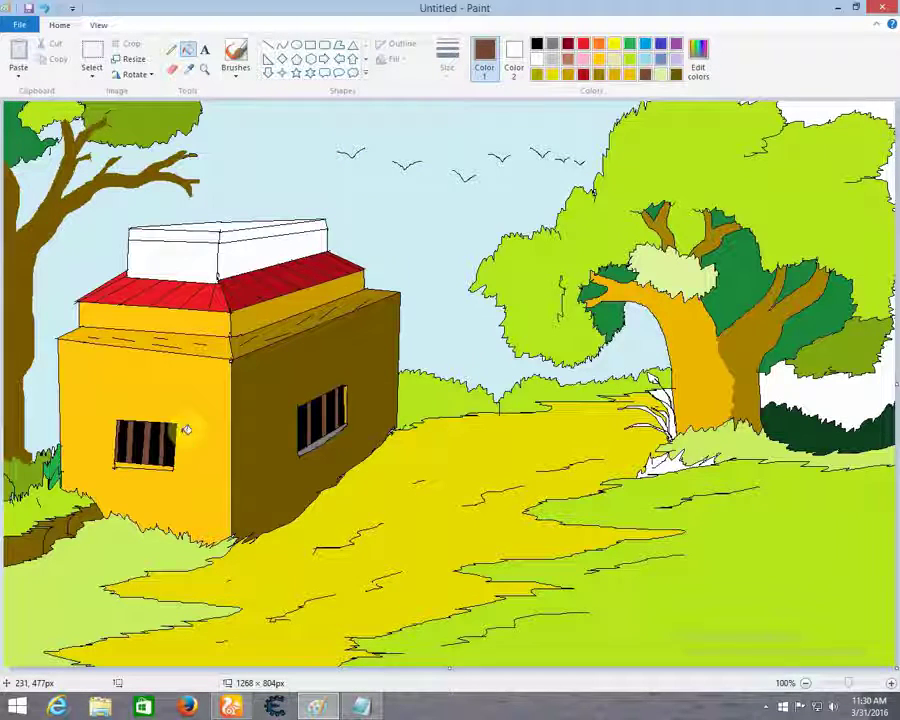
pyautogui.click(614, 74)
pyautogui.click(336, 437)
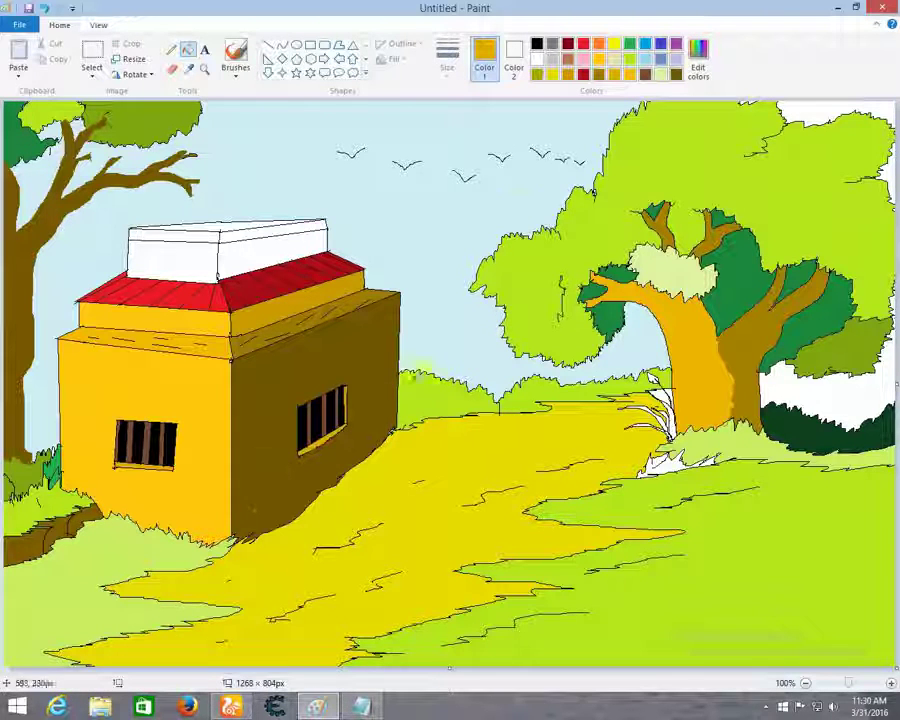
pyautogui.click(599, 75)
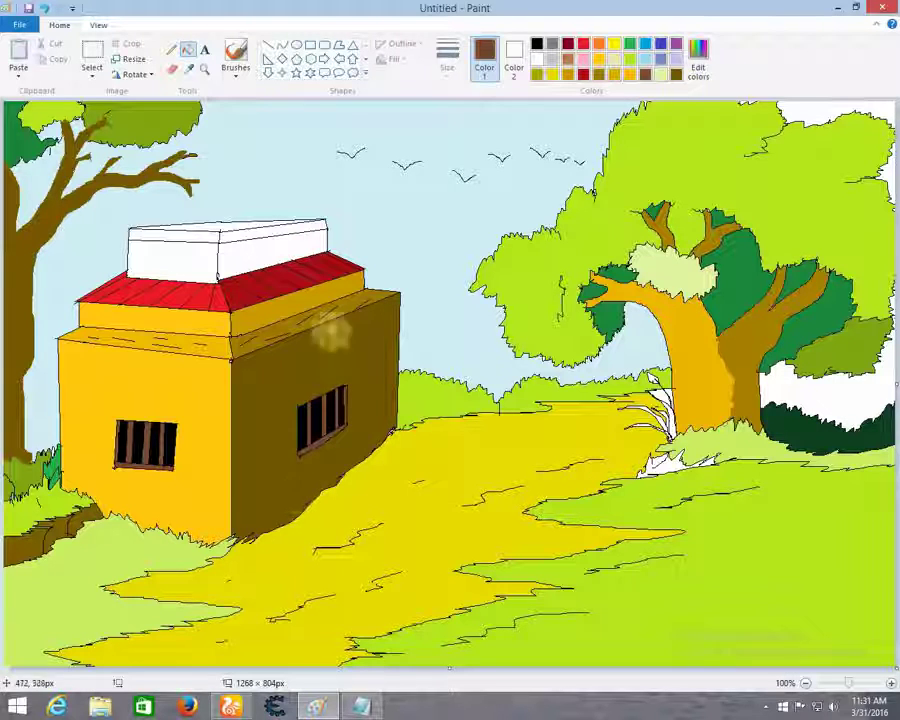
# Step: Outline a stepped shadow on the path beside the building's right wall with straight dark grey lines
pyautogui.click(553, 46)
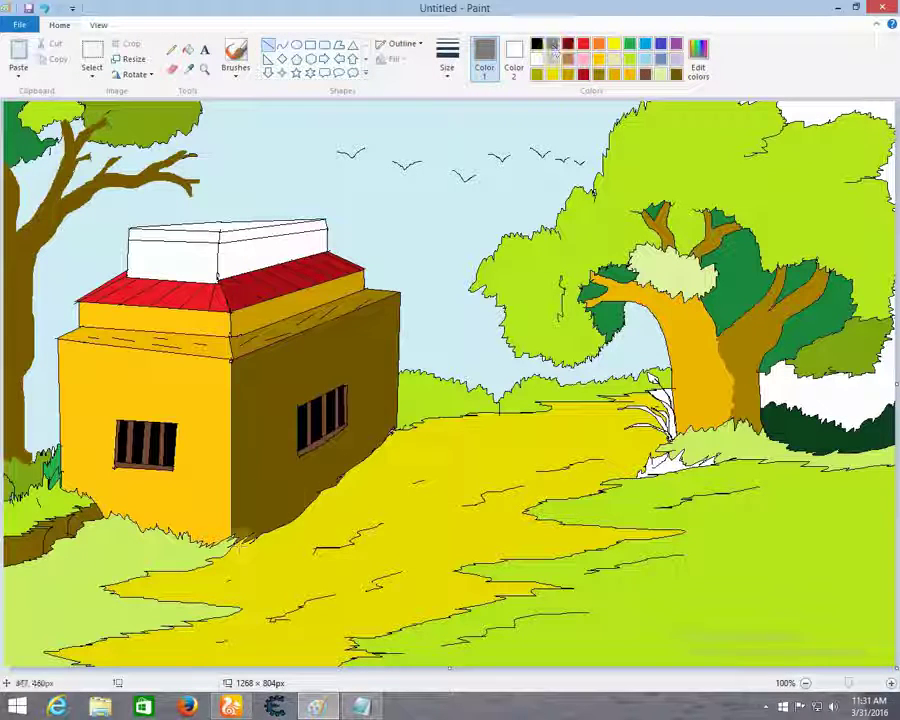
pyautogui.moveTo(232, 538); pyautogui.dragTo(418, 522)
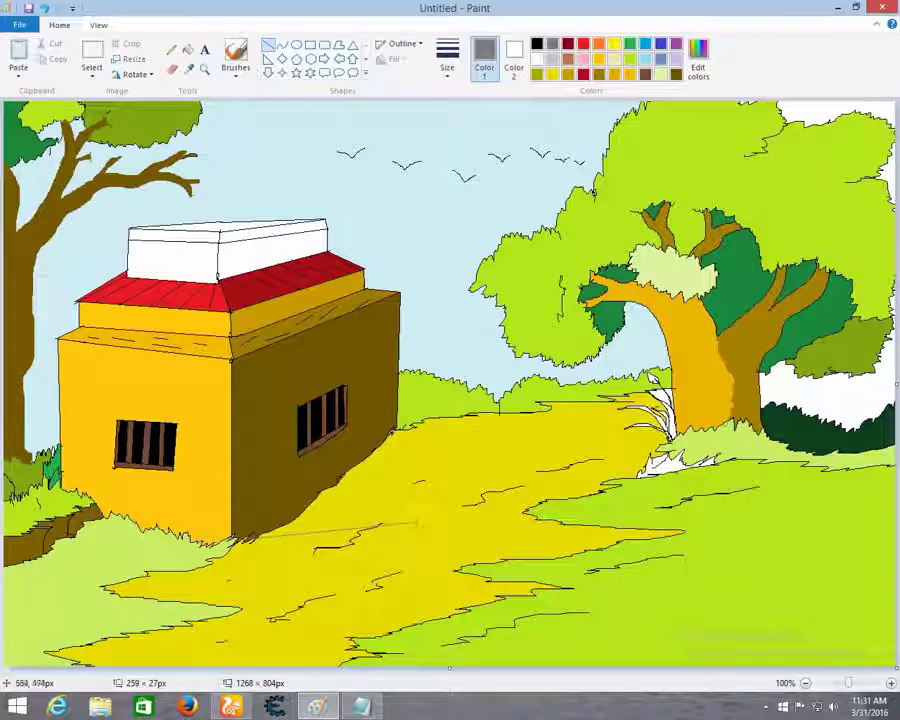
pyautogui.moveTo(397, 429); pyautogui.dragTo(478, 427)
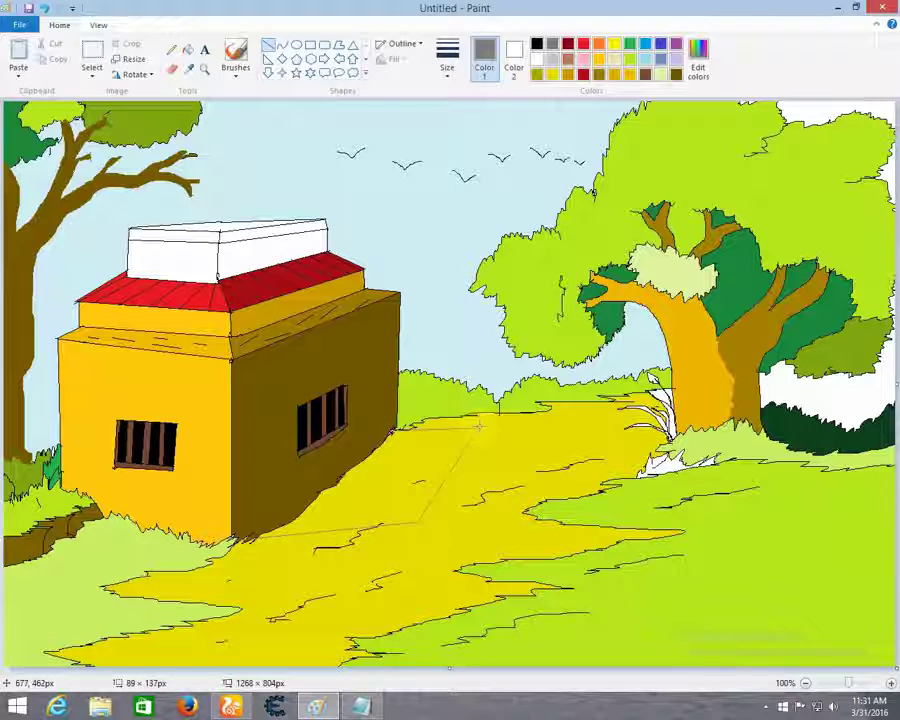
pyautogui.moveTo(476, 511); pyautogui.dragTo(476, 512)
pyautogui.moveTo(473, 433); pyautogui.dragTo(502, 431)
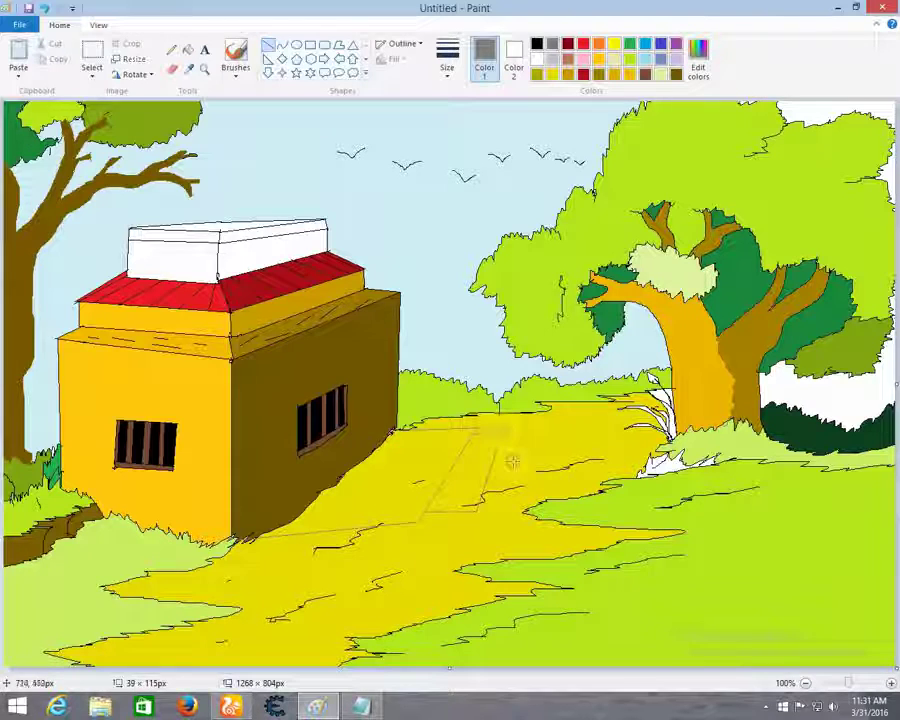
pyautogui.moveTo(505, 496); pyautogui.dragTo(481, 499)
pyautogui.moveTo(500, 441); pyautogui.dragTo(520, 438)
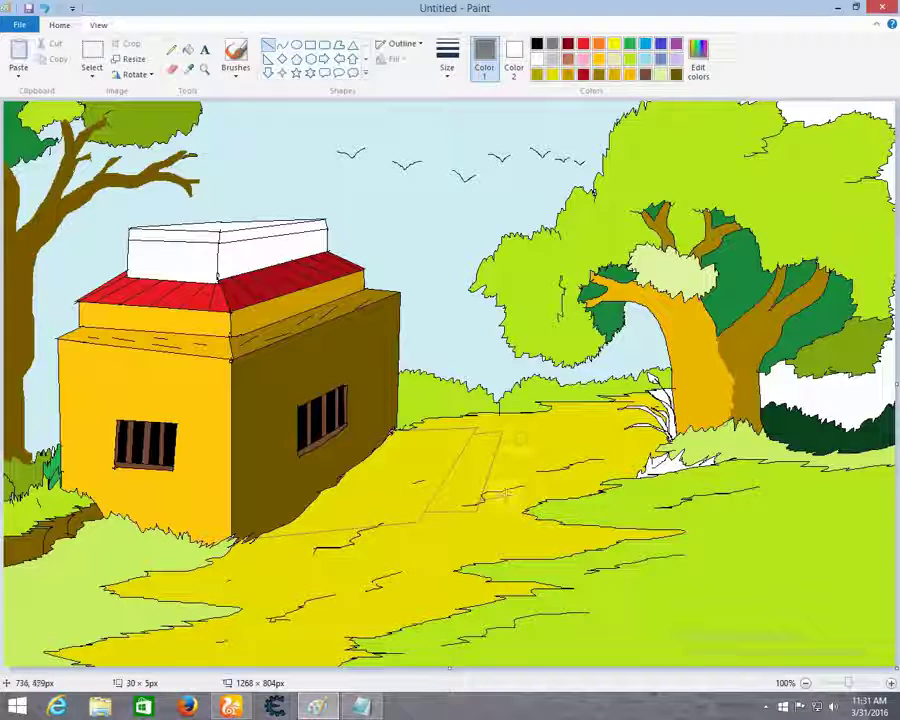
# Step: Fill the outlined shadow sections with grey and recolour the whole shadow with a darker custom grey
pyautogui.click(188, 49)
pyautogui.click(410, 486)
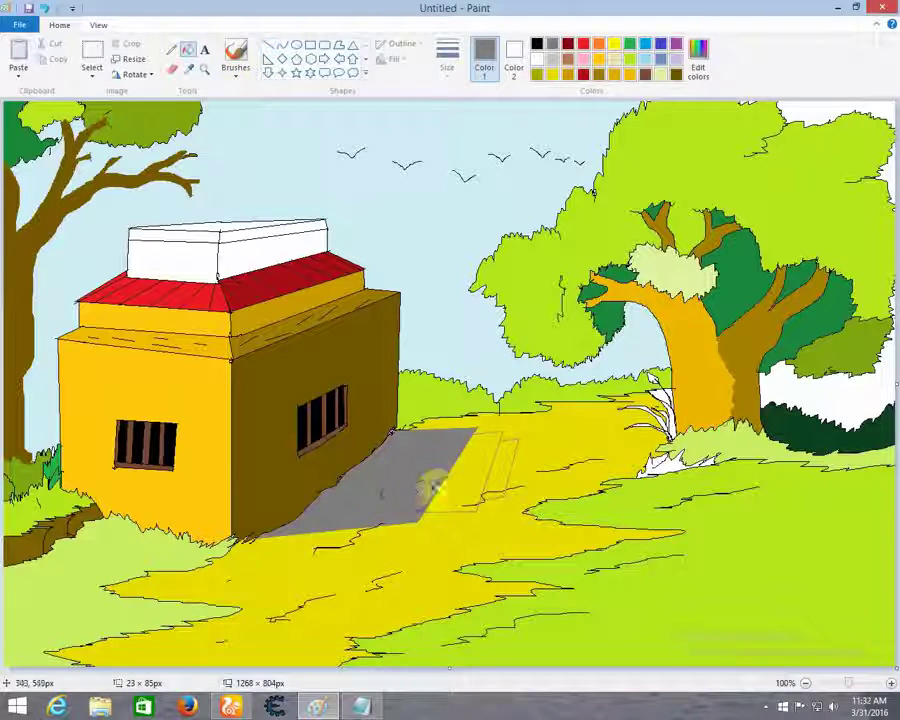
pyautogui.click(501, 483)
pyautogui.click(698, 60)
pyautogui.click(318, 446)
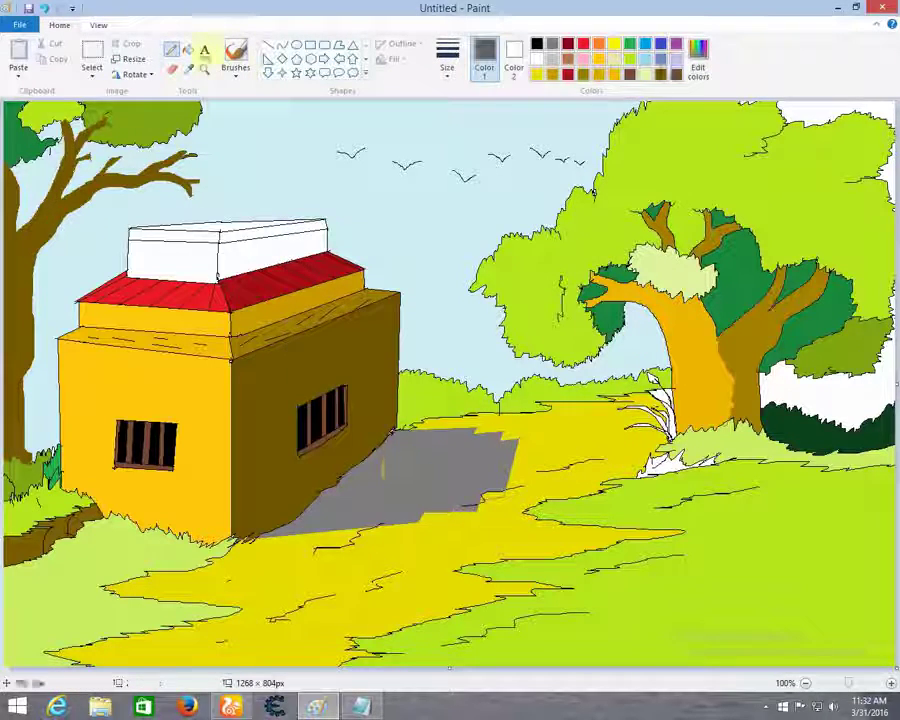
pyautogui.click(414, 476)
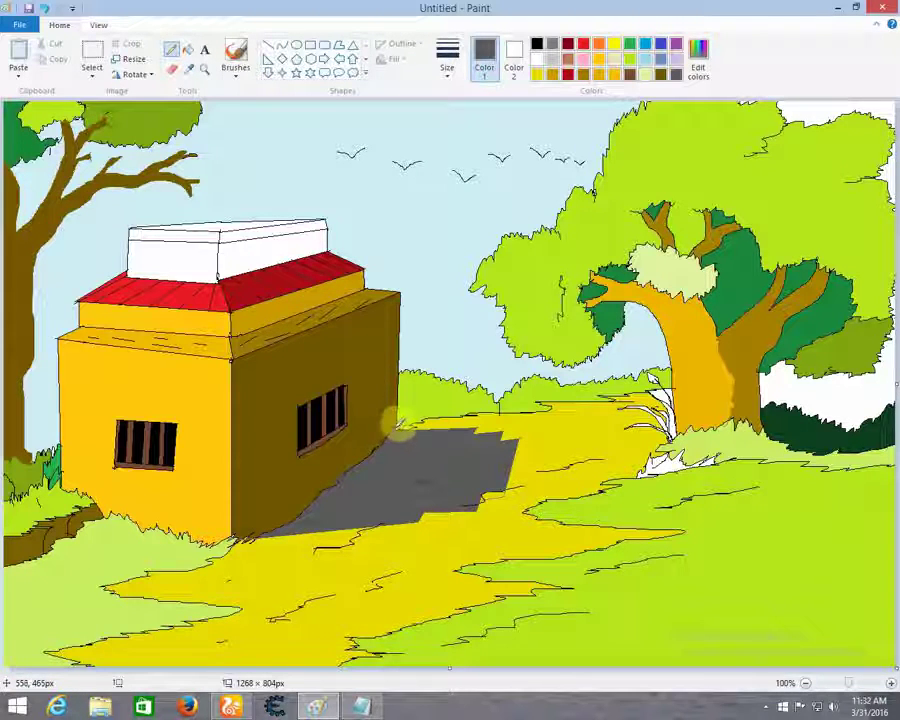
# Step: Fill the small plants beside the right tree's trunk with a custom light green and their flower bud with red
pyautogui.click(645, 74)
pyautogui.click(629, 44)
pyautogui.click(698, 60)
pyautogui.click(598, 302)
pyautogui.click(320, 447)
pyautogui.click(188, 49)
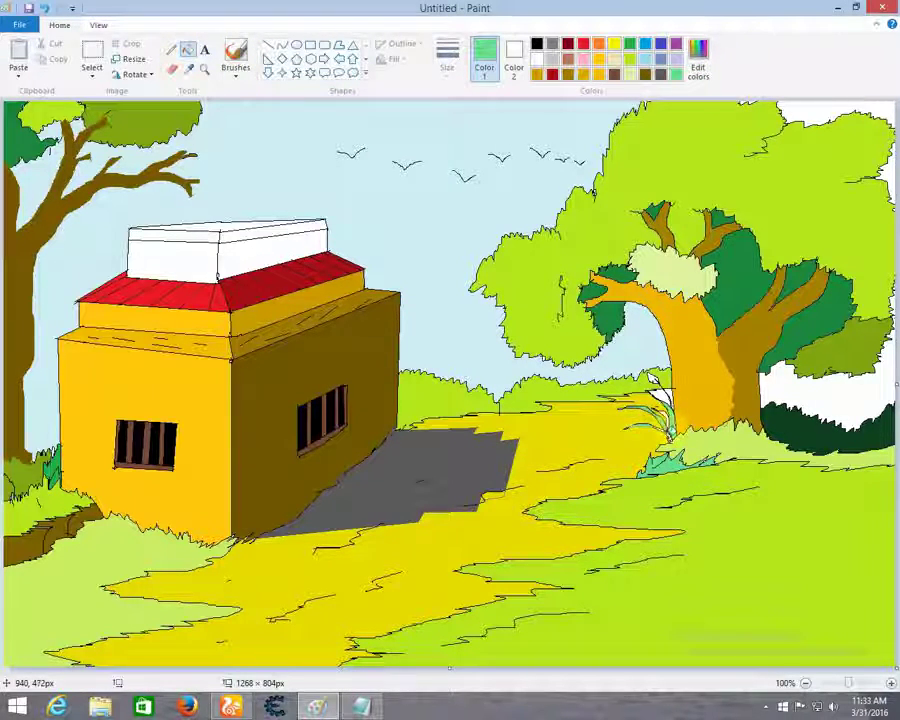
pyautogui.click(660, 403)
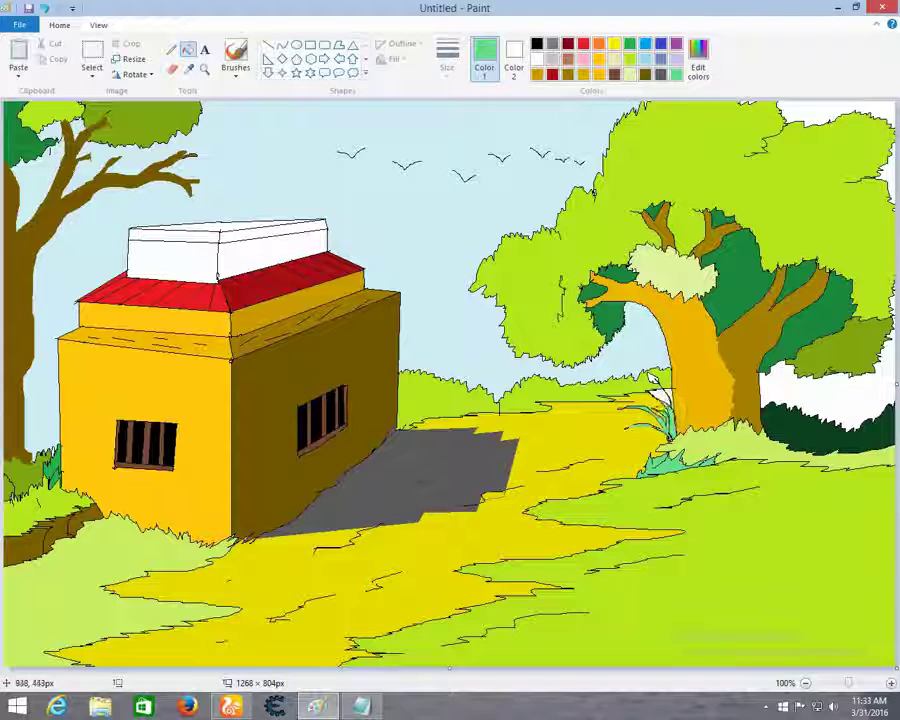
pyautogui.click(583, 43)
pyautogui.click(652, 379)
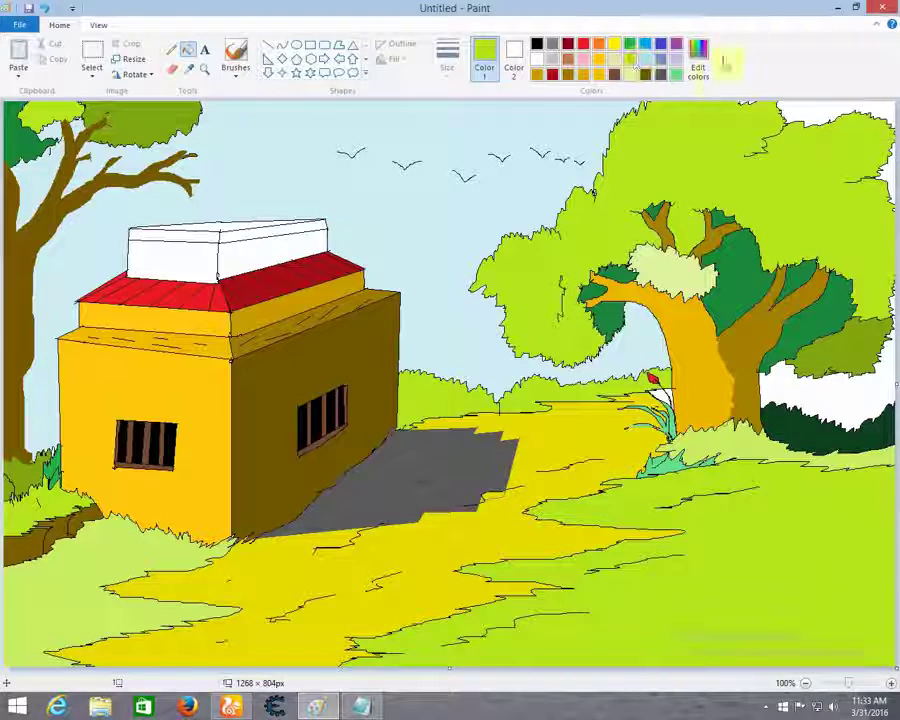
# Step: Lighten lime to a custom shade and fill the foliage clump above the right tree's trunk with it
pyautogui.click(698, 60)
pyautogui.moveTo(599, 326); pyautogui.dragTo(600, 306)
pyautogui.click(325, 447)
pyautogui.click(672, 272)
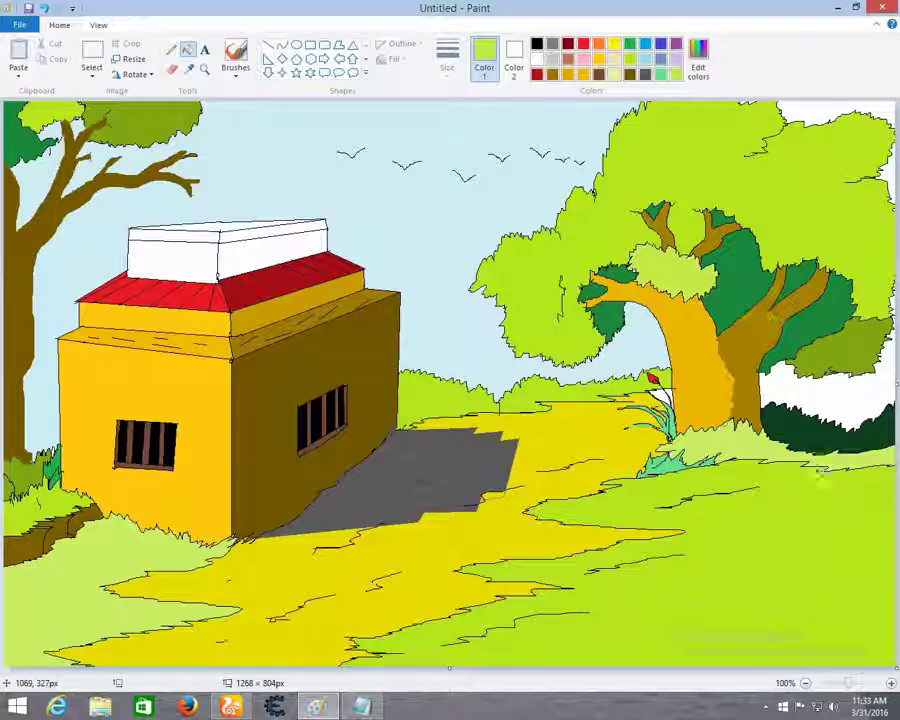
# Step: Fill the building's top block with golden yellow on the front wall and trim, dark brown on the side wall, and grey on its top
pyautogui.click(582, 76)
pyautogui.click(152, 260)
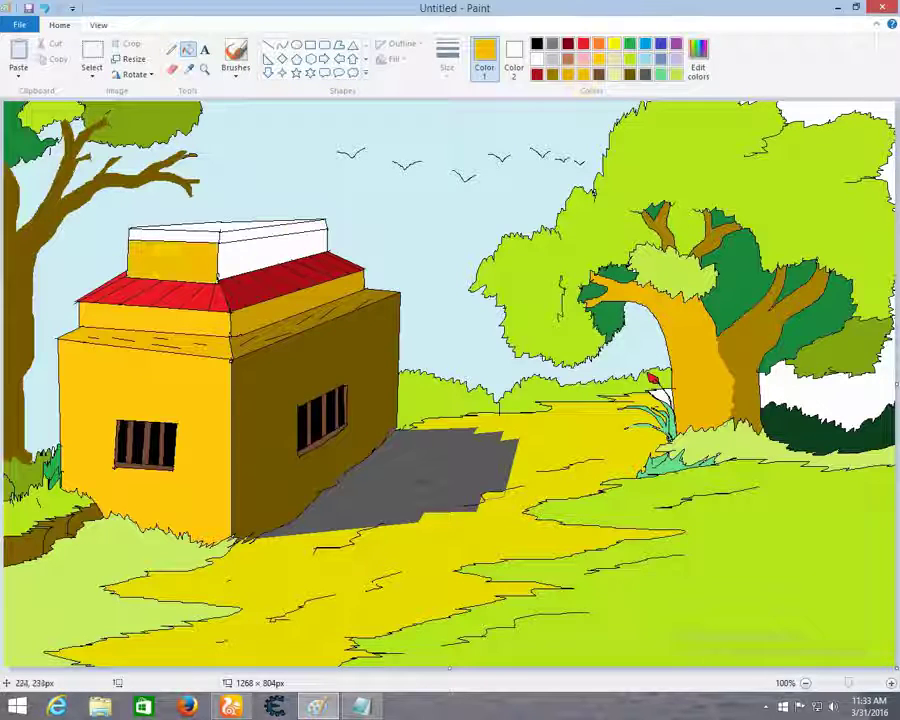
pyautogui.click(598, 74)
pyautogui.click(261, 249)
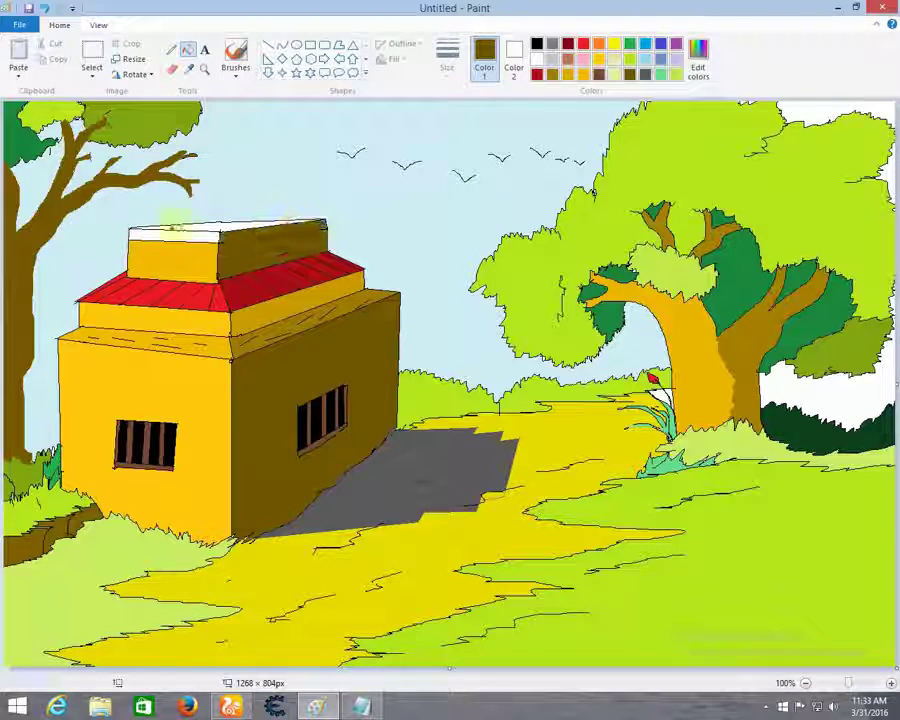
pyautogui.click(582, 76)
pyautogui.click(172, 233)
pyautogui.click(552, 44)
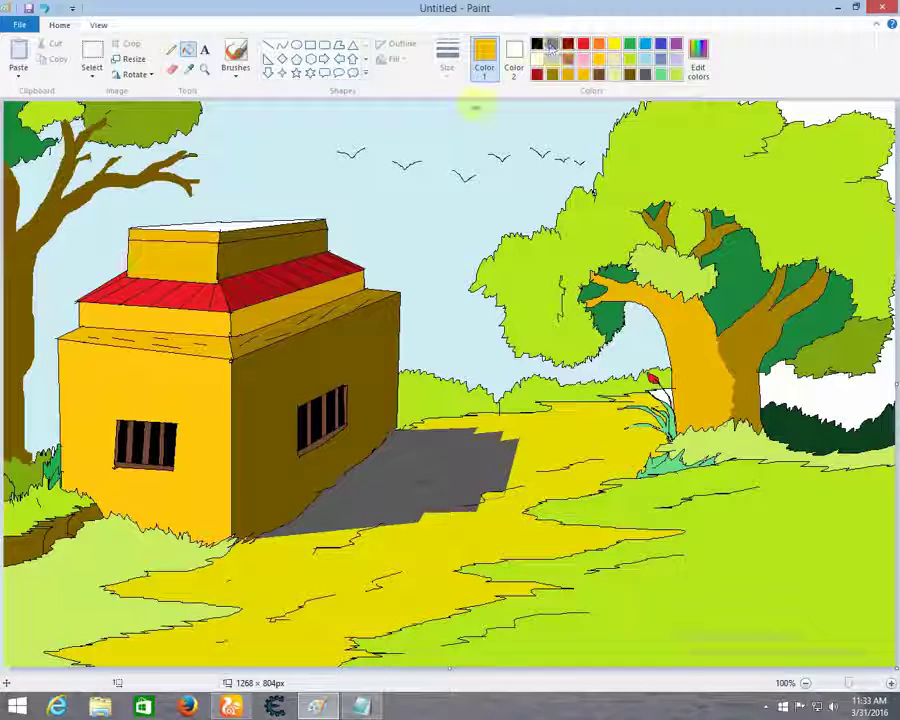
pyautogui.click(230, 226)
# Step: Outline a freehand shadow along the outer edge of the top block's front wall and fill its sections with dark grey
pyautogui.click(171, 49)
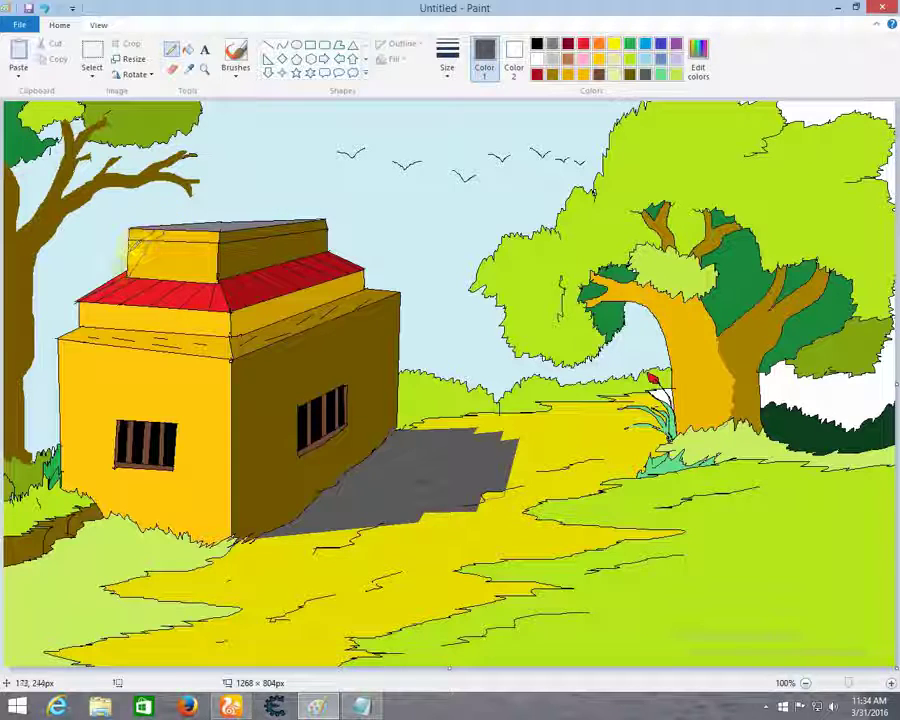
pyautogui.click(188, 49)
pyautogui.click(134, 254)
pyautogui.click(152, 232)
pyautogui.click(105, 288)
pyautogui.click(130, 268)
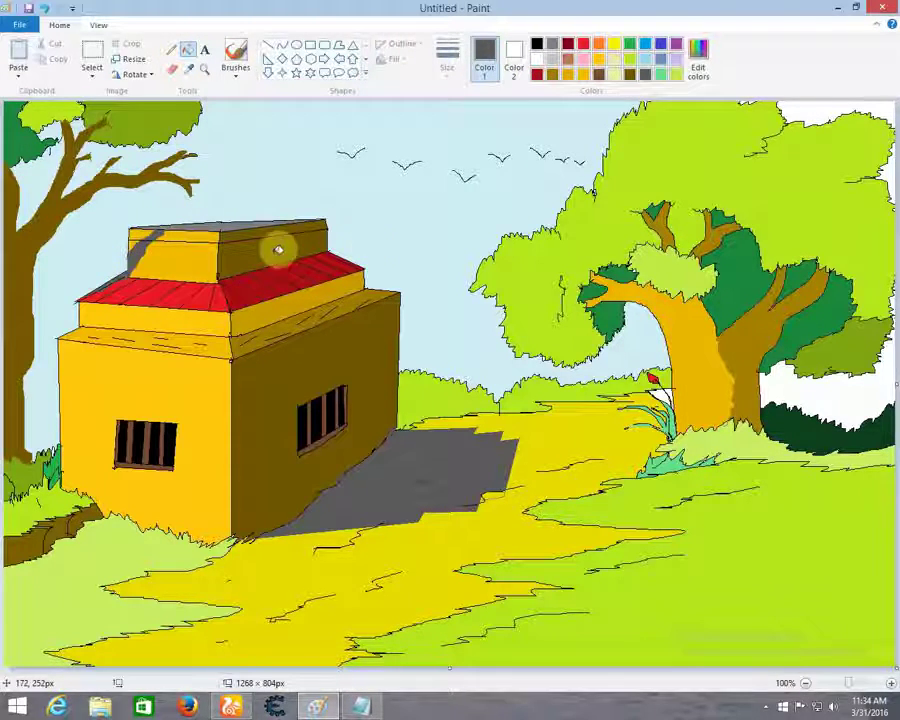
# Step: Sketch small black texture strokes on the tree foliage and the grass before the building, and fill the large right lawn with pale lime
pyautogui.click(537, 43)
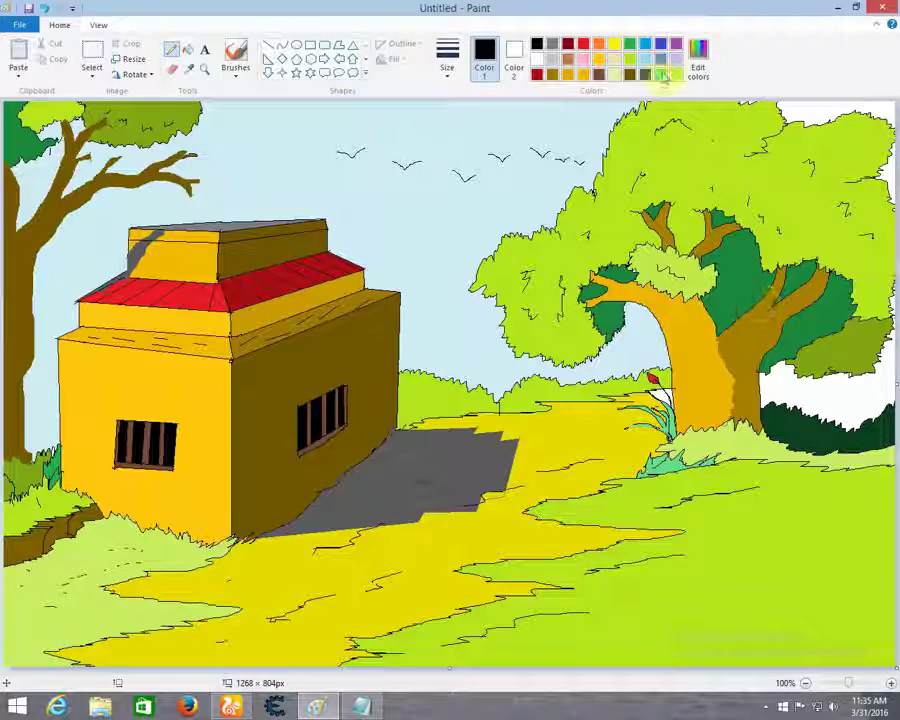
pyautogui.click(680, 75)
pyautogui.click(779, 572)
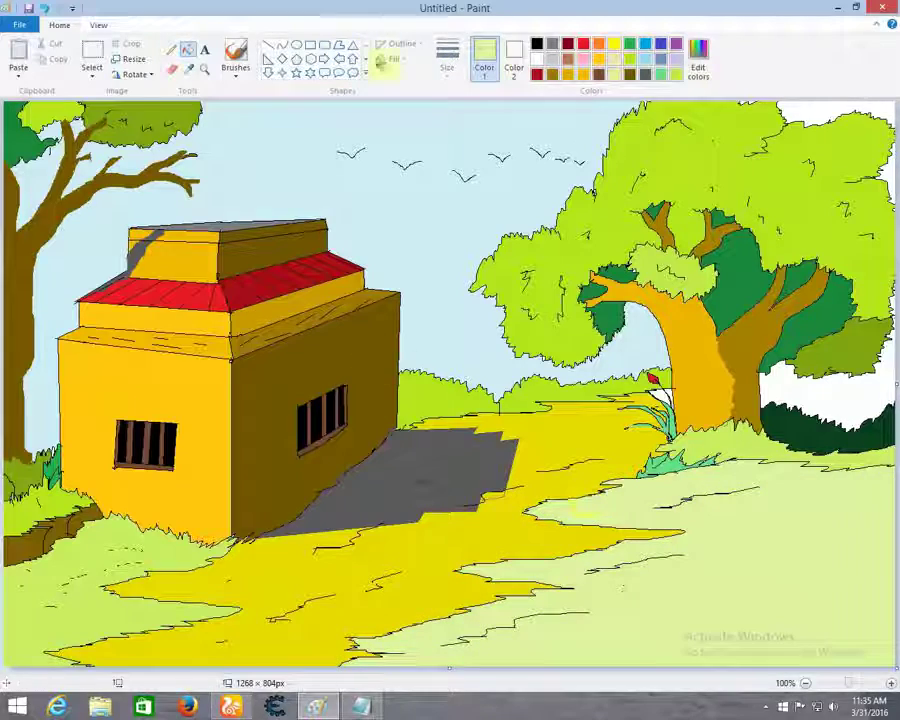